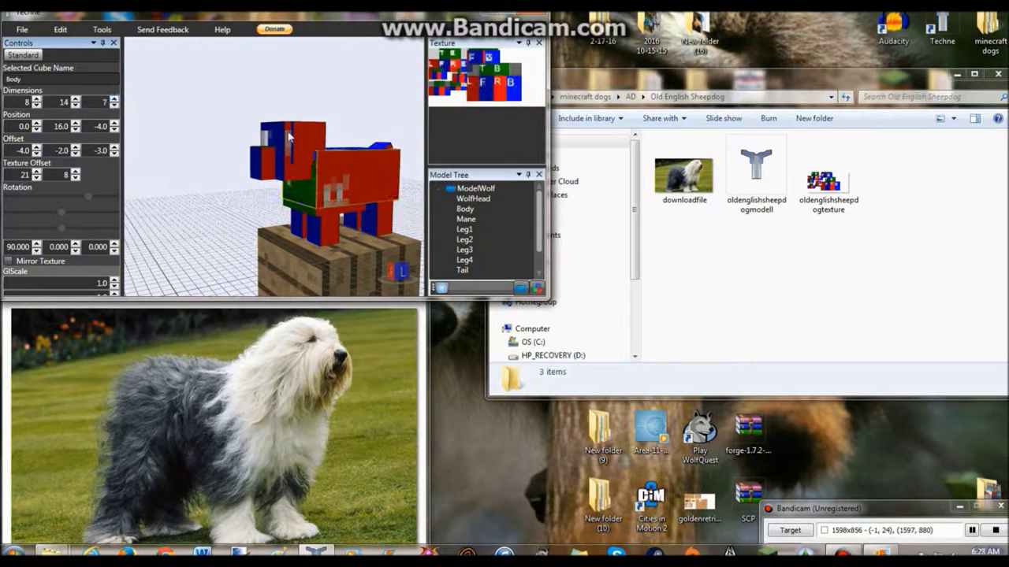
- Set the Body cube's depth to 8 and its texture offset to 21, 10
left_click_drag(187, 142, 236, 154)
left_click(307, 169)
left_click_drag(307, 169, 378, 180)
left_click(22, 29)
left_click(420, 152)
left_click(74, 171)
left_click(75, 171)
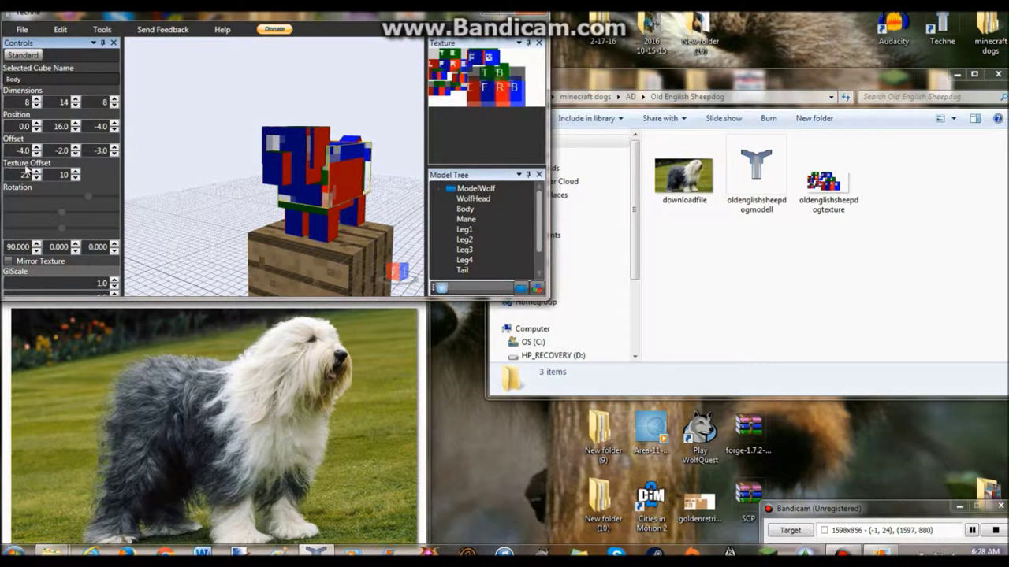
- Set the Mane cube's texture offset to 46, 0
left_click_drag(318, 152, 307, 195)
left_click(323, 218)
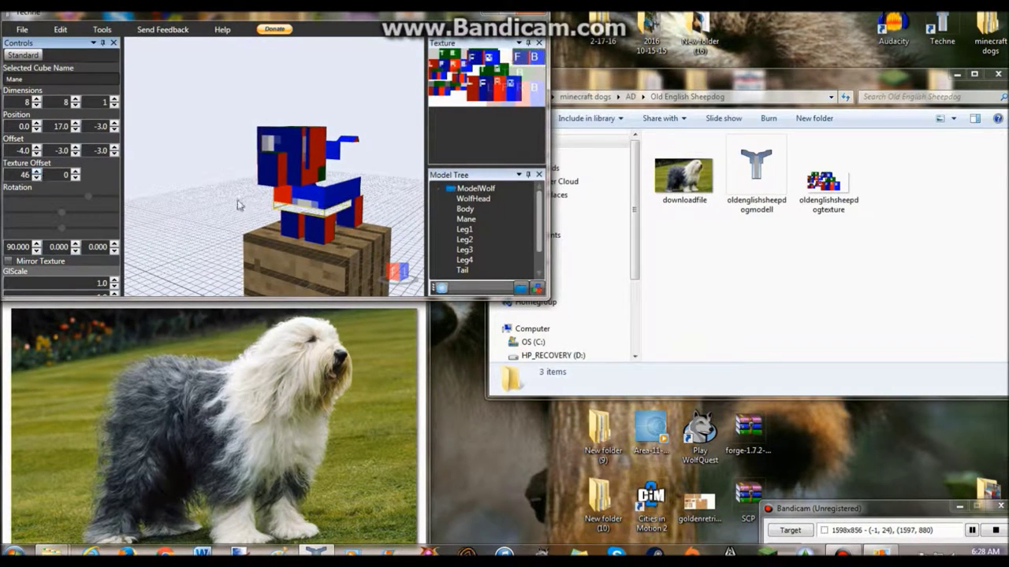
- Set the texture offset of the front leg Leg4 to 0, 25
left_click(337, 231)
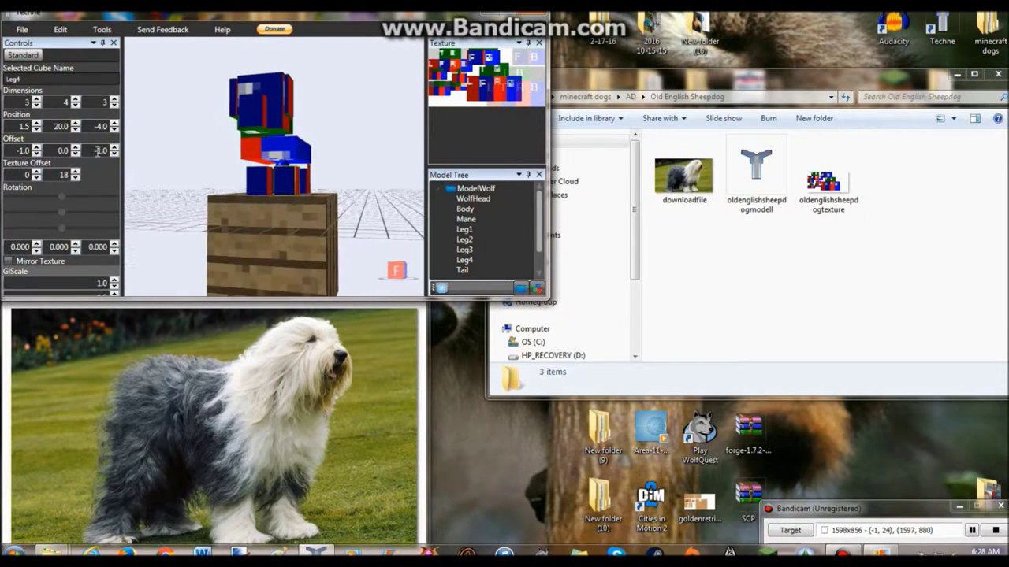
left_click(250, 182)
left_click(76, 173)
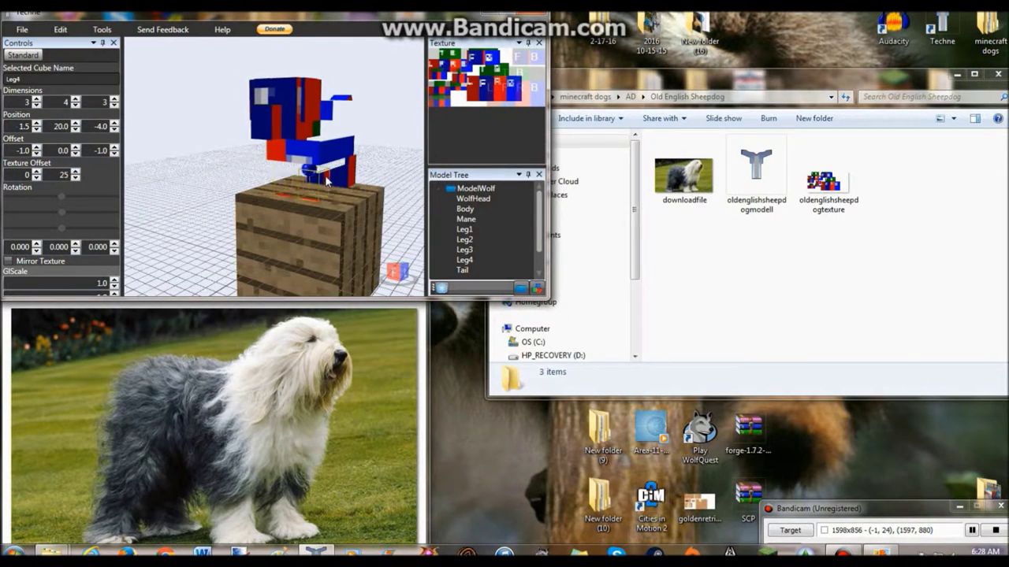
left_click(76, 176)
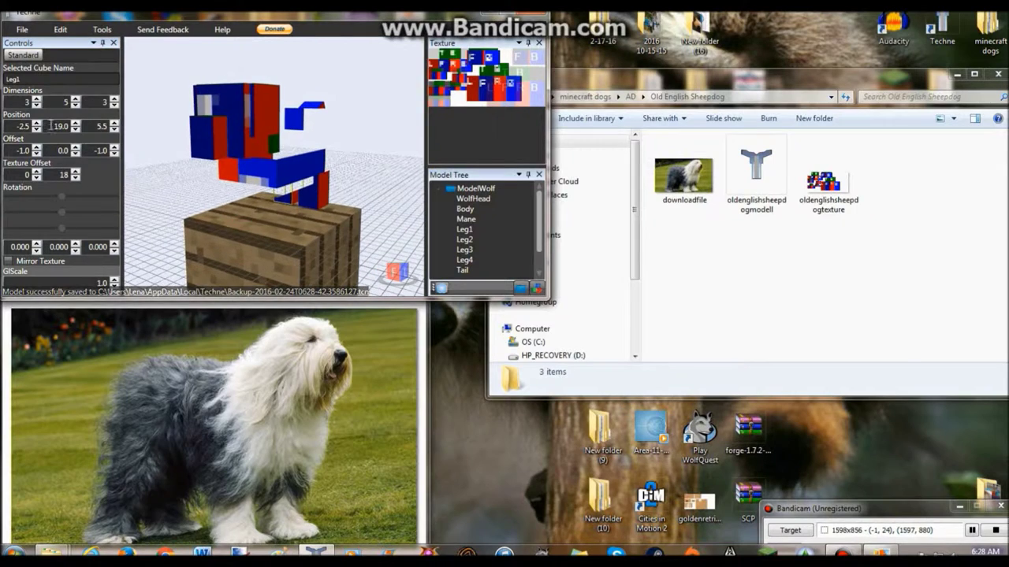
- Set Leg3's texture offset to 0, 25 and raise the vertical texture offset of Leg2
left_click(236, 210)
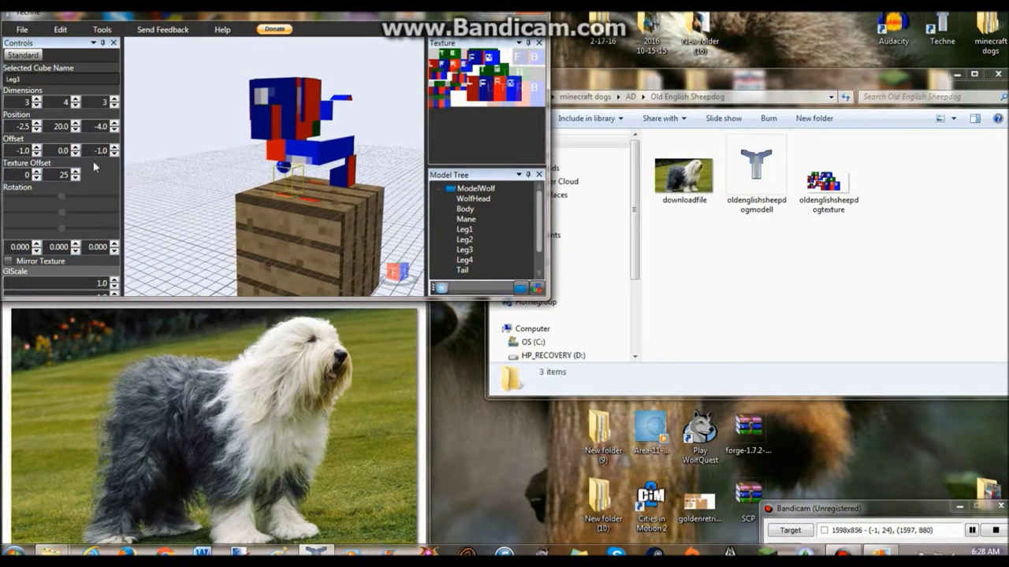
left_click(75, 174)
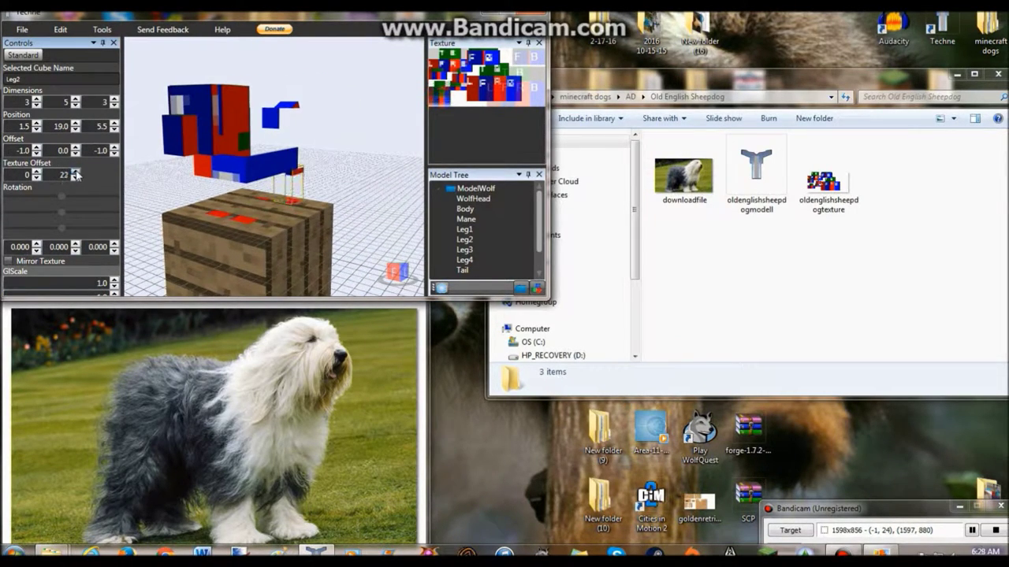
left_click_drag(332, 160, 297, 172)
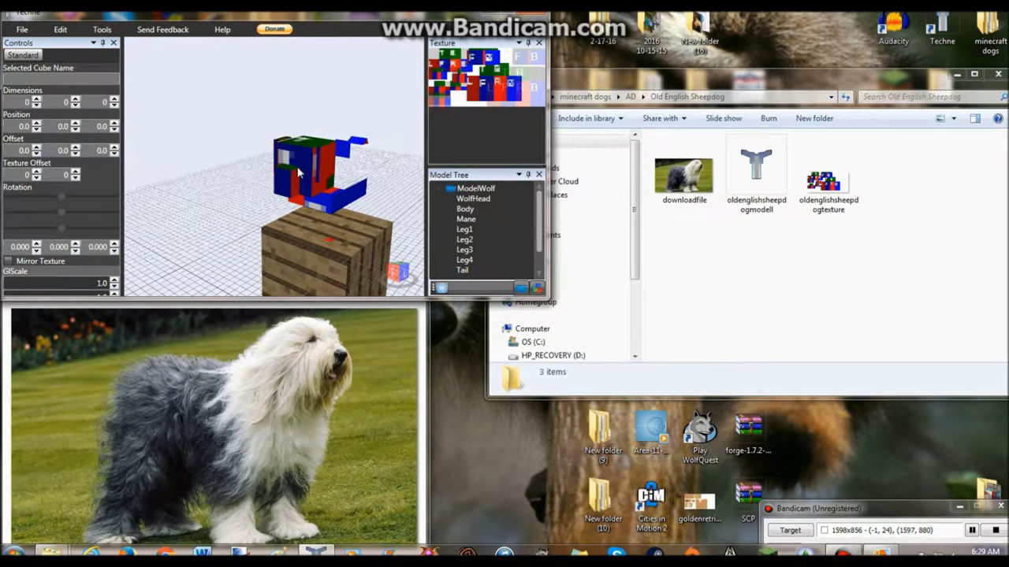
- Export the texture map as the PNG image oldenglishsheepdogtexture, replacing the existing file
left_click(22, 29)
left_click(134, 153)
left_click(401, 306)
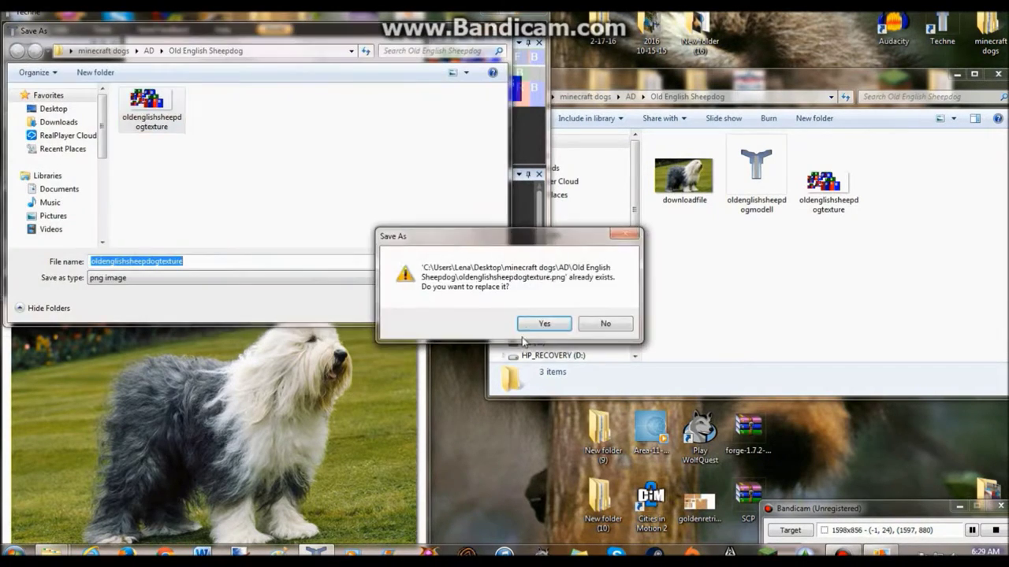
left_click(480, 322)
- Set the Nose cube's texture offset to 0, 13 and export the texture map again over oldenglishsheepdogtexture.png
left_click(348, 202)
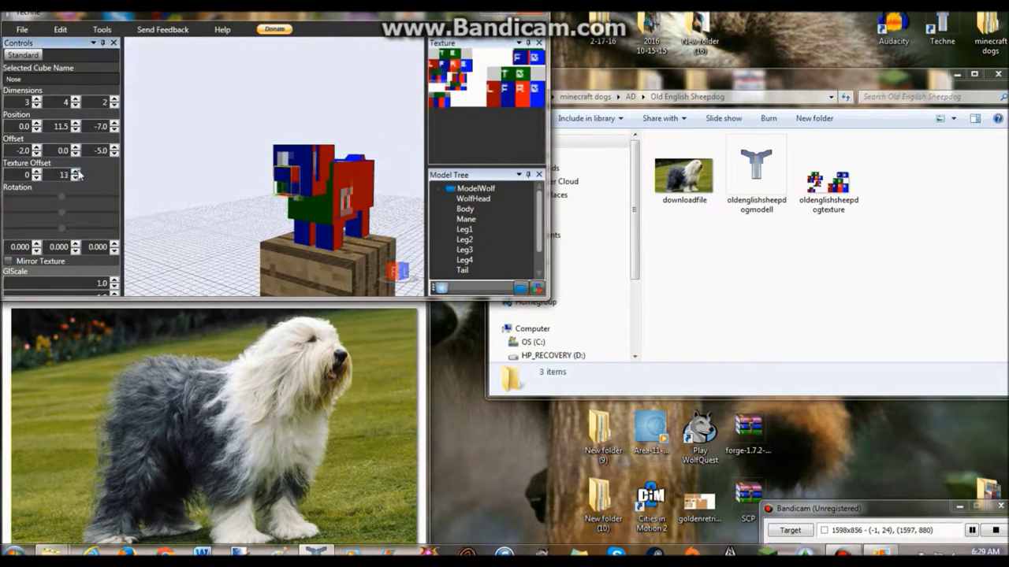
left_click(22, 29)
left_click(135, 152)
left_click(401, 305)
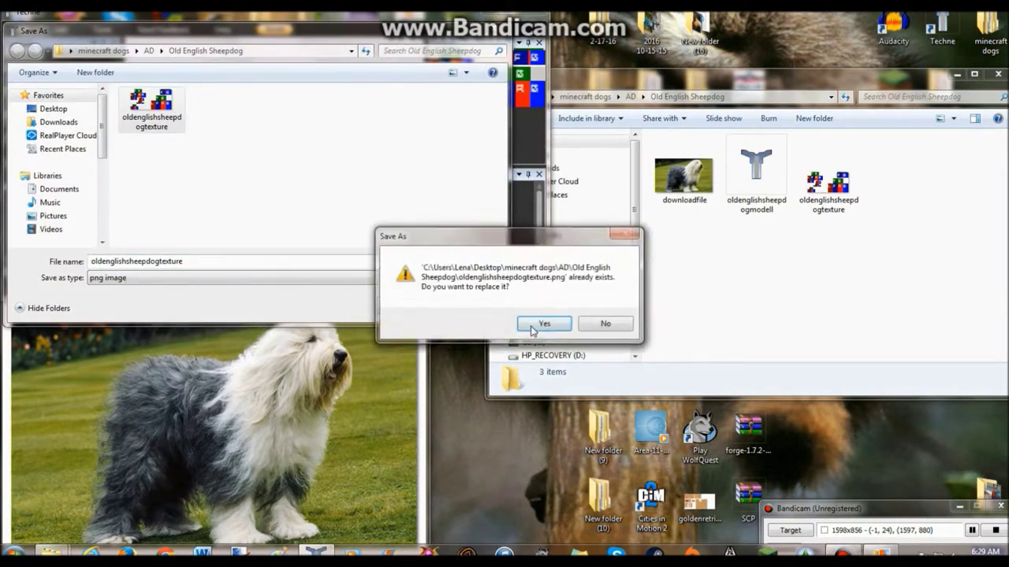
left_click(543, 324)
left_click_drag(361, 183, 339, 190)
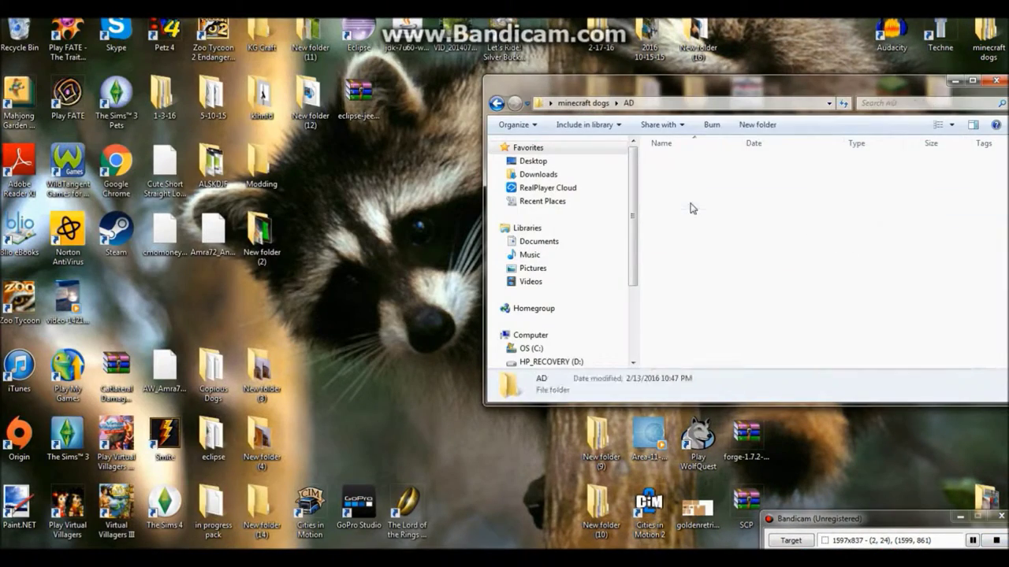
- Open the downloadfile photo and the oldenglishsheepdogmodell model from the Old English Sheepdog folder, the model in Techne
double_click(699, 228)
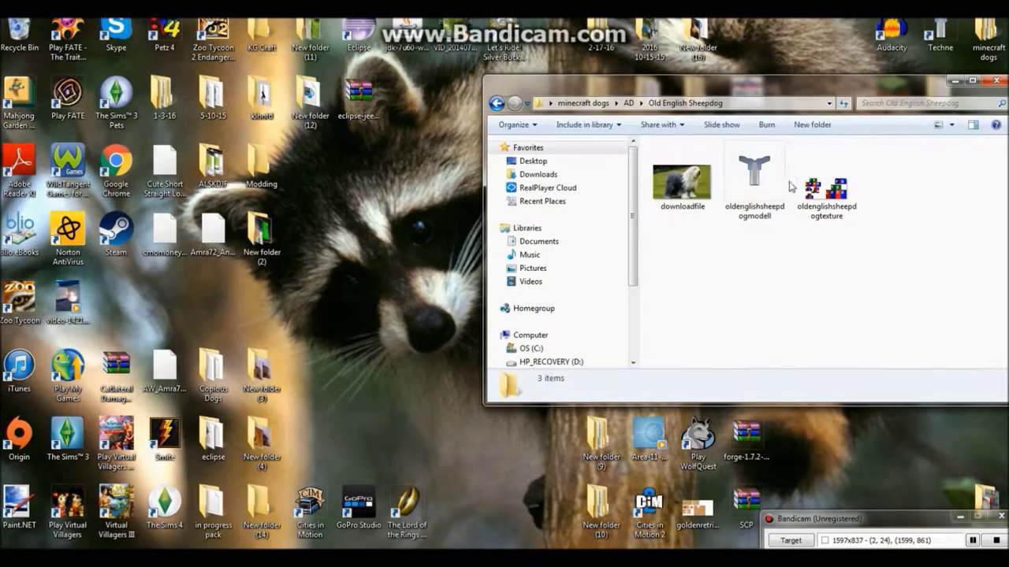
double_click(682, 183)
double_click(754, 178)
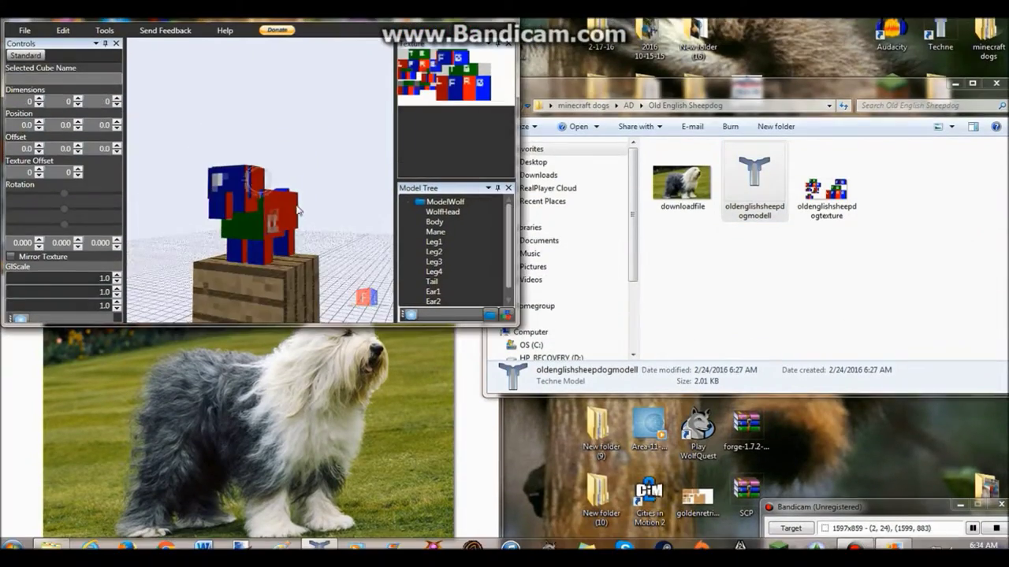
- Adjust the Nose cube's position to 0.0, 12.5, -7.0 and the Ear1 cube's X position to -0.5
left_click(298, 210)
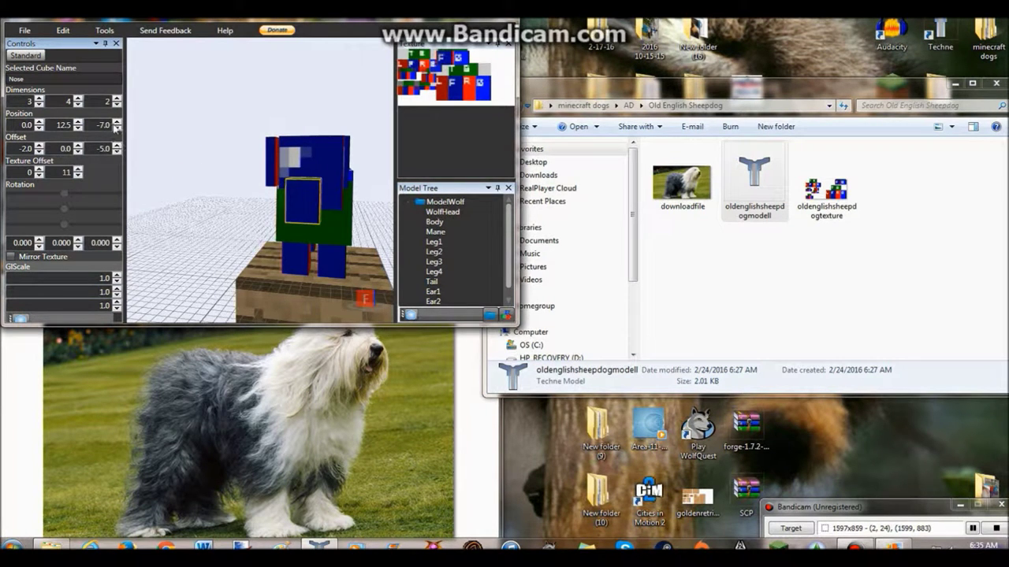
left_click(270, 153)
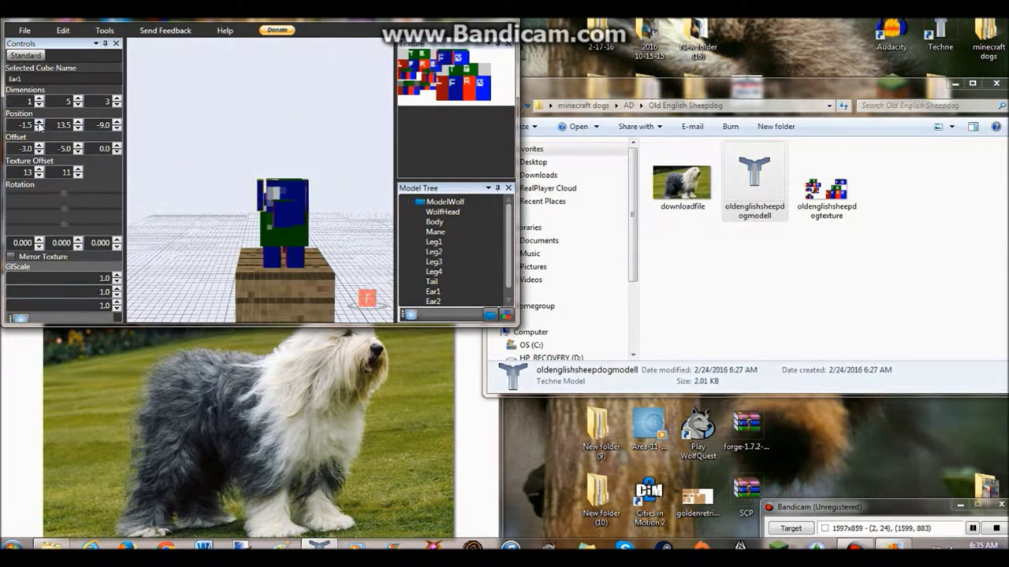
left_click_drag(328, 221, 149, 248)
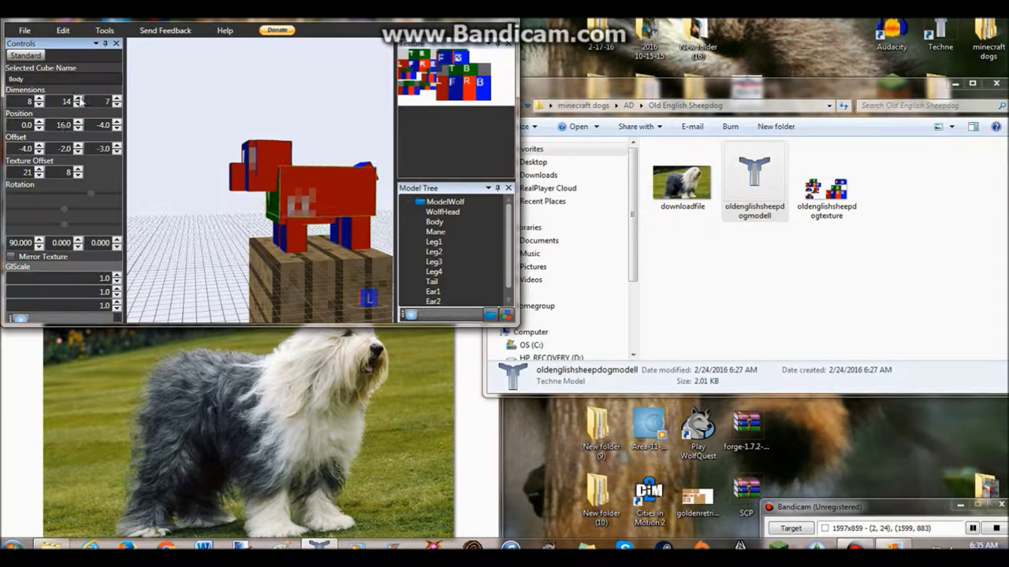
- Set the Body cube's depth to 8 and its texture offset to 32, 10
mouse_move(364, 167)
left_mouse_down()
mouse_move(331, 161)
mouse_move(356, 161)
mouse_move(344, 145)
mouse_move(339, 218)
mouse_move(350, 181)
left_mouse_up()
left_click(350, 181)
left_click(63, 30)
left_click(68, 191)
double_click(152, 114)
left_click_drag(152, 114, 38, 147)
- Set the texture offset of the front leg Leg3 to 0, 24
left_click_drag(79, 172, 78, 174)
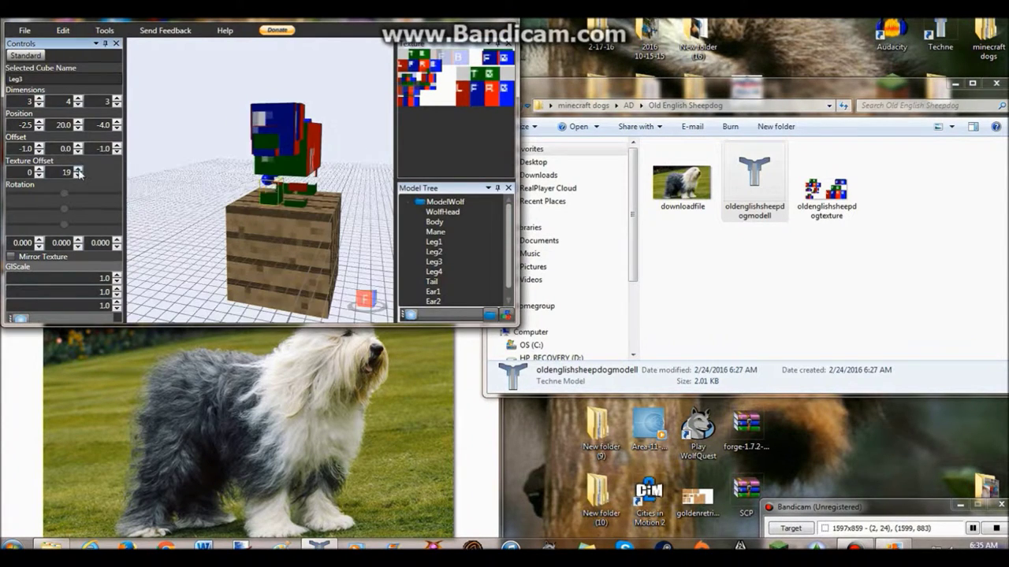
scroll(77, 181, "up", 5)
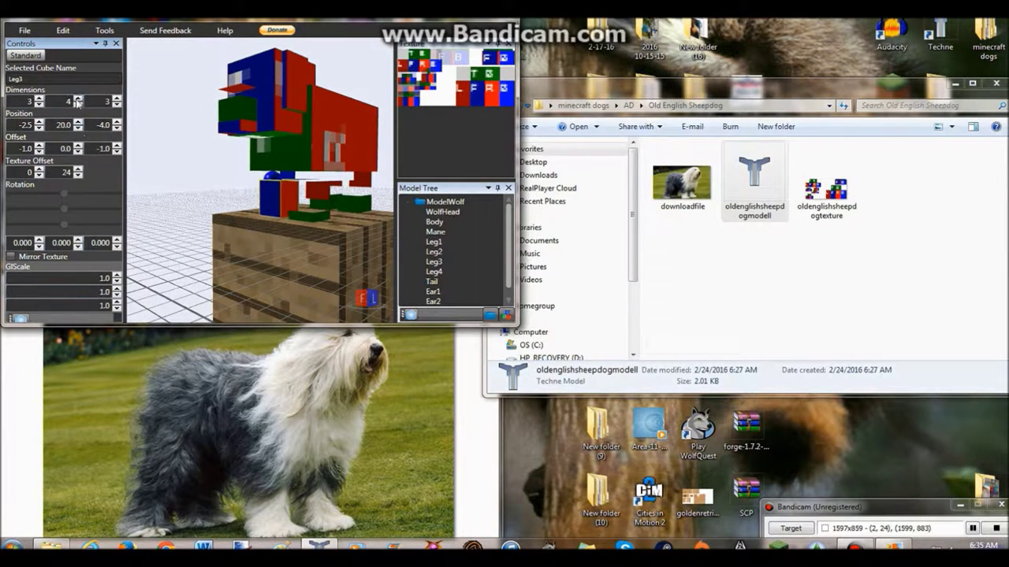
- Try a height of 5 and a Y position of 19.0 on the front leg Leg3
left_click_drag(82, 131, 97, 166)
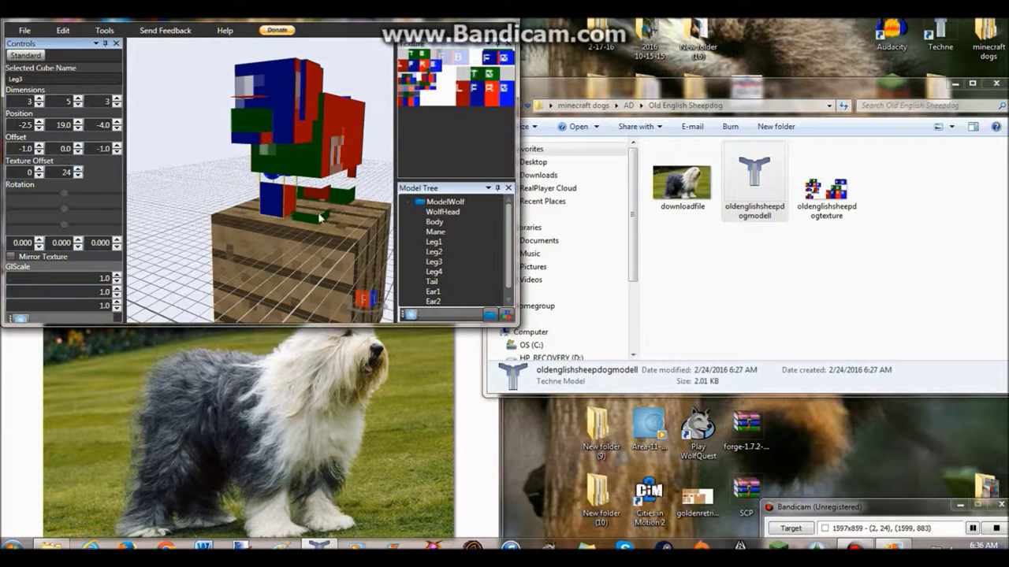
key("Down")
scroll(82, 166, "up", 3)
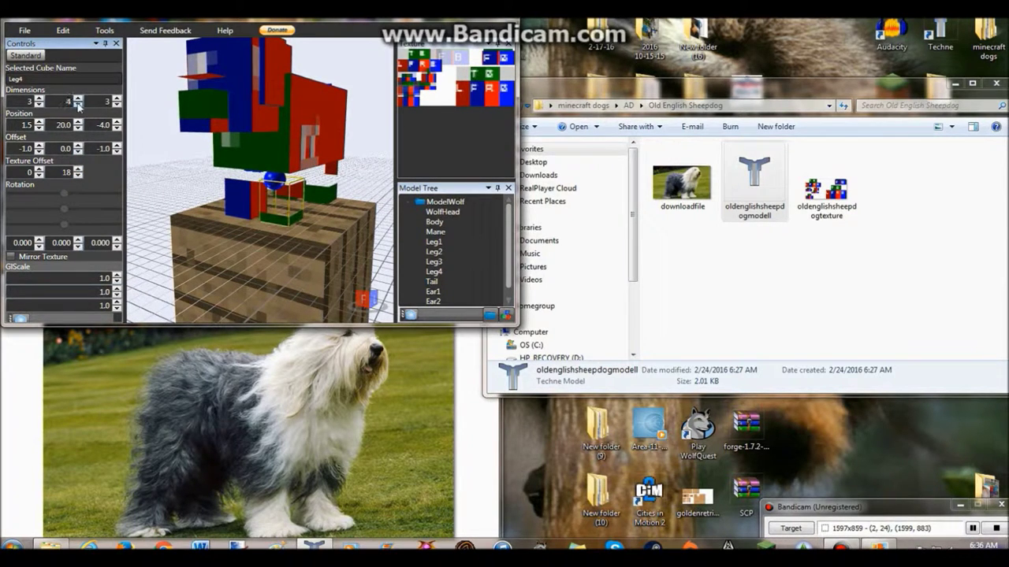
key("Up")
scroll(78, 107, "down", 3)
- Raise the Mane cube's horizontal texture offset above 30
left_click_drag(319, 175, 227, 169)
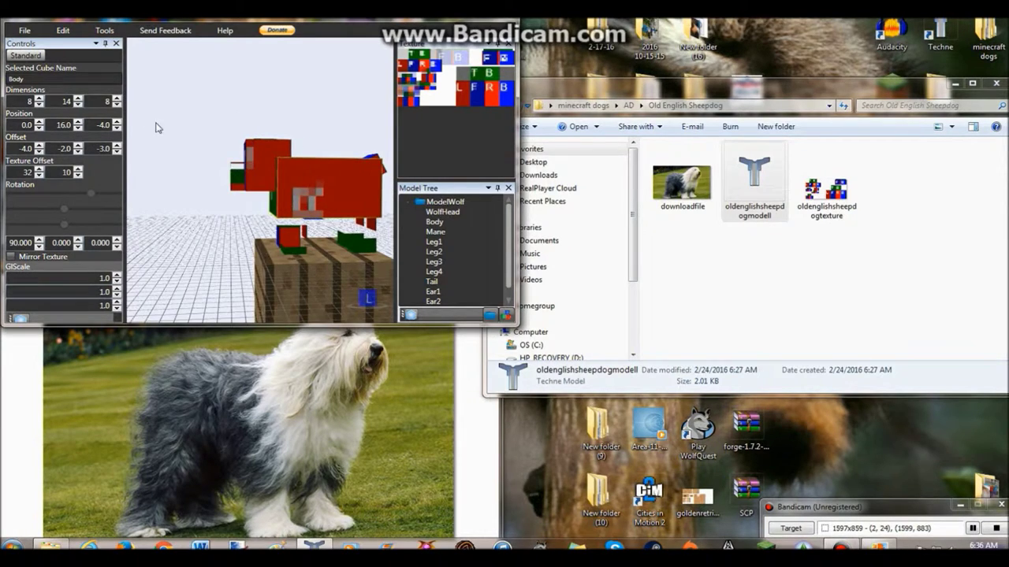
key("Down")
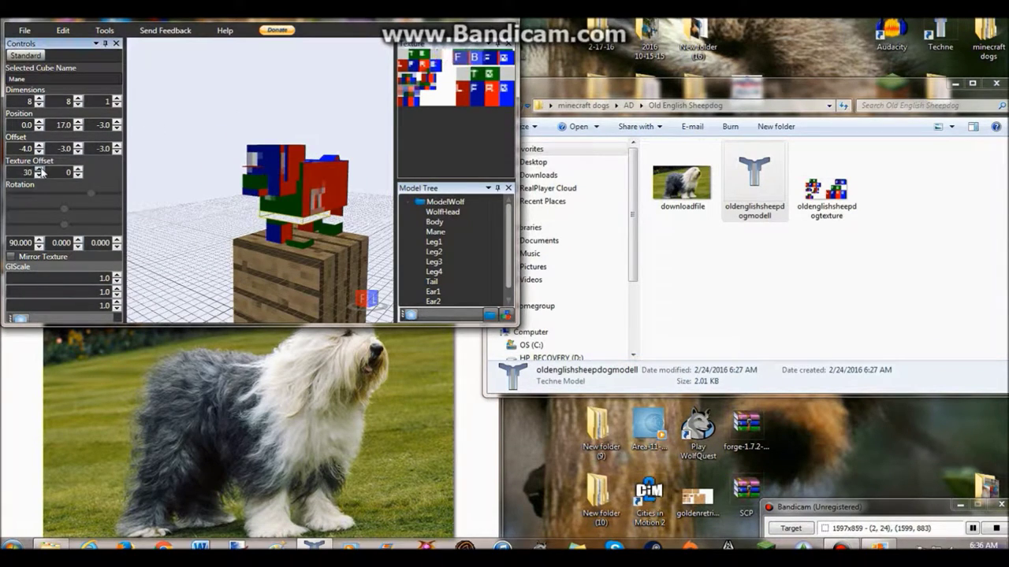
- Adjust the vertical texture offsets of the two front legs, Leg4 and Leg3
left_click(332, 245)
scroll(333, 246, "up", 5)
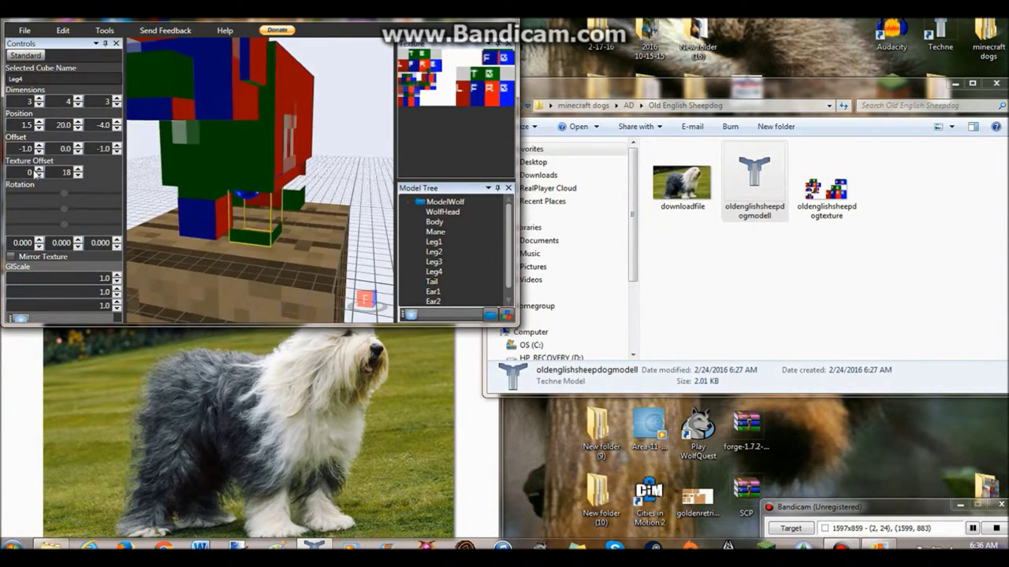
left_click(203, 215)
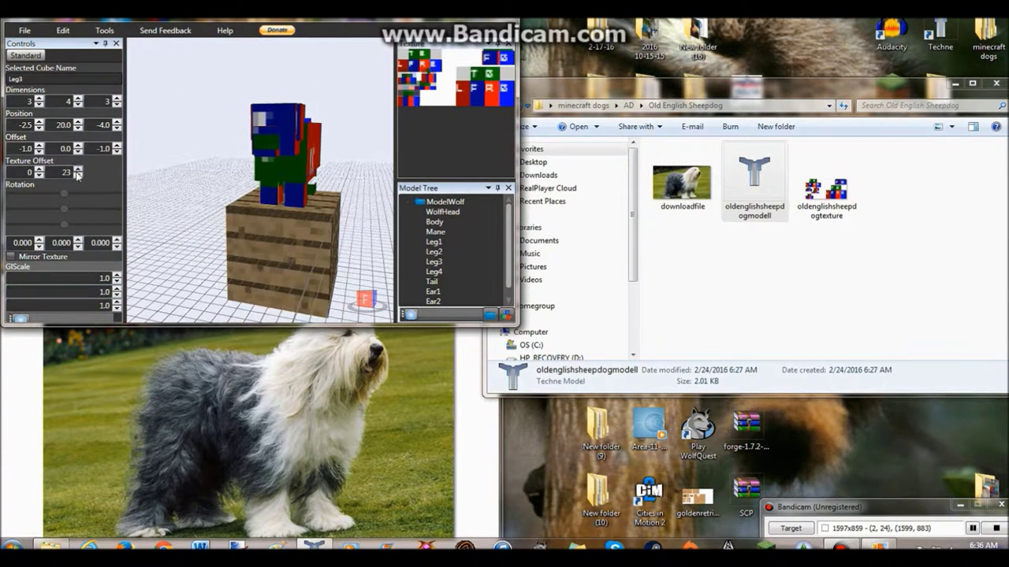
key("Up")
key("Up")
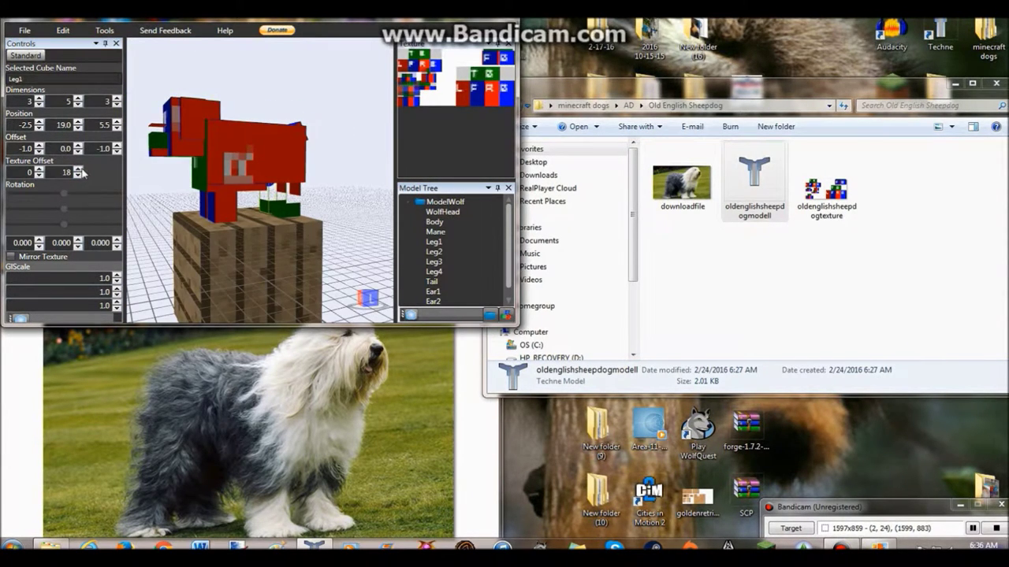
- Raise the vertical texture offset of the hind leg Leg1 above 18
left_click_drag(205, 177, 242, 181)
left_click(167, 168)
left_click_drag(135, 202, 260, 178)
- Raise the Tail cube's vertical texture offset and set the Ear1 cube's texture offset to 13, 14
left_click(323, 169)
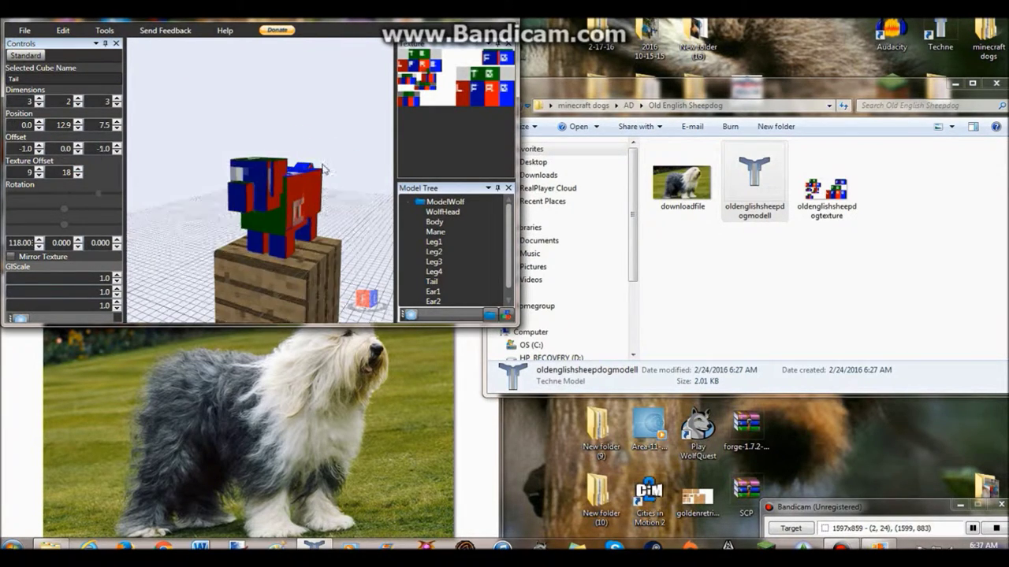
left_click(78, 170)
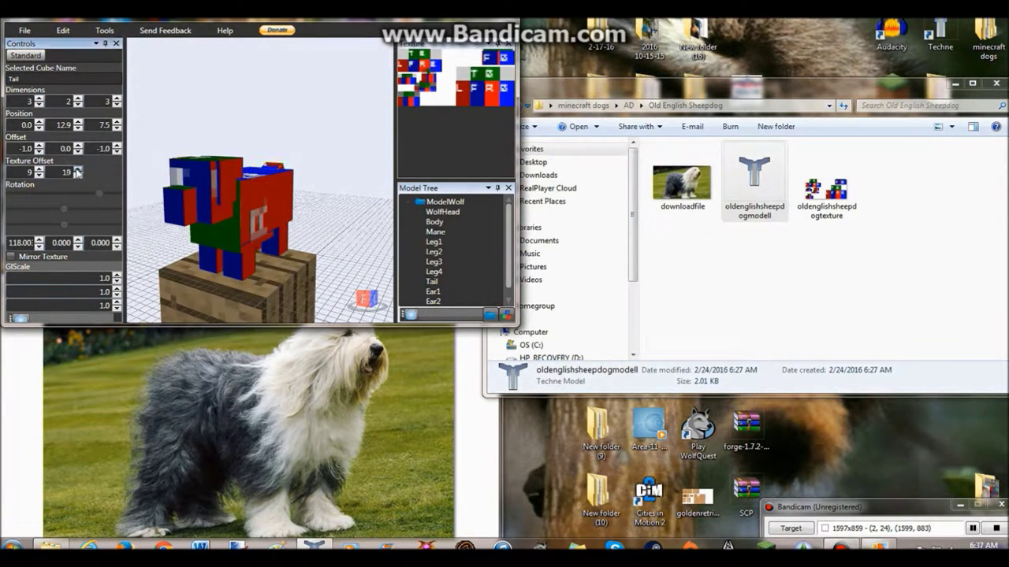
left_click(221, 184)
left_click(197, 186)
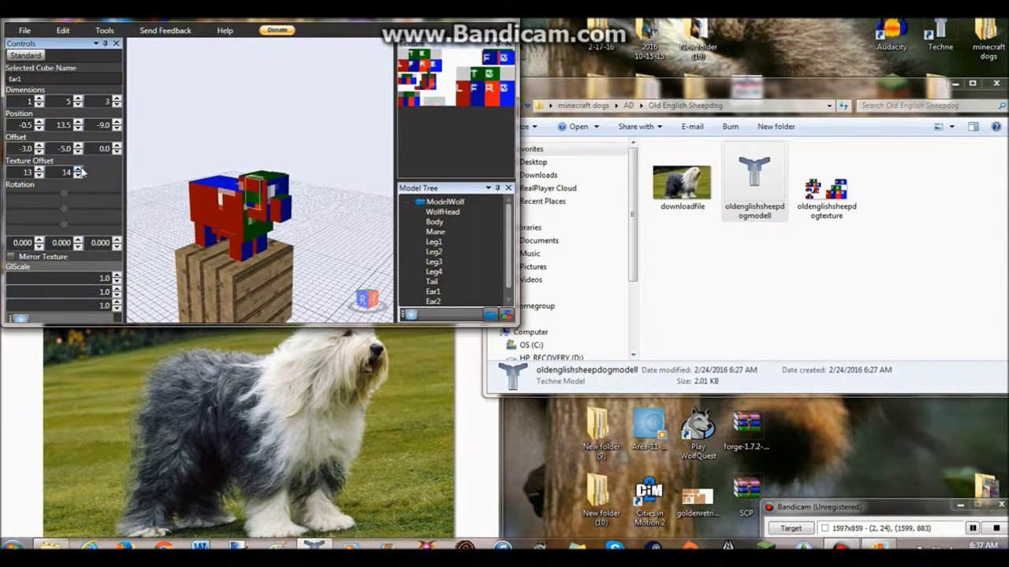
- Export the rearranged texture map as a PNG image over the existing oldenglishsheepdogtexture file
left_click(25, 30)
left_click(48, 134)
key("Return")
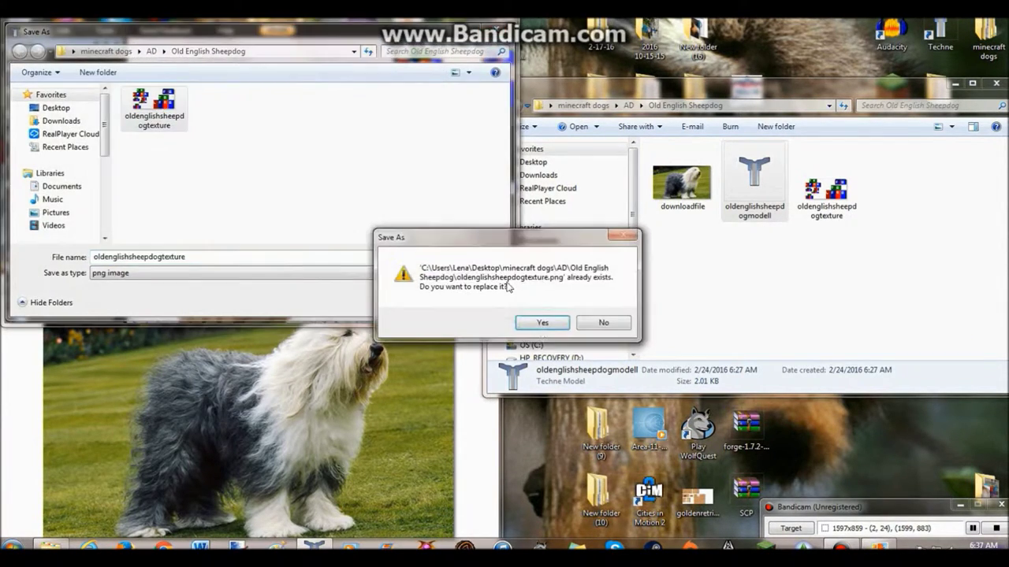
key("Return")
- Save the sheepdog model over its existing model file
left_click(26, 30)
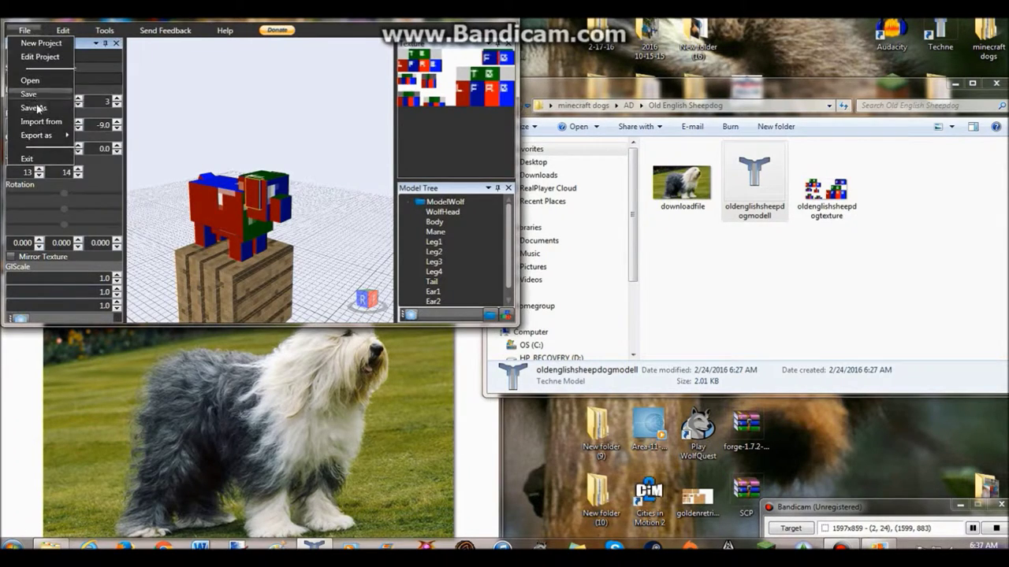
left_click(37, 108)
key("Return")
key("Return")
left_click_drag(285, 167, 342, 225)
scroll(342, 225, "up", 3)
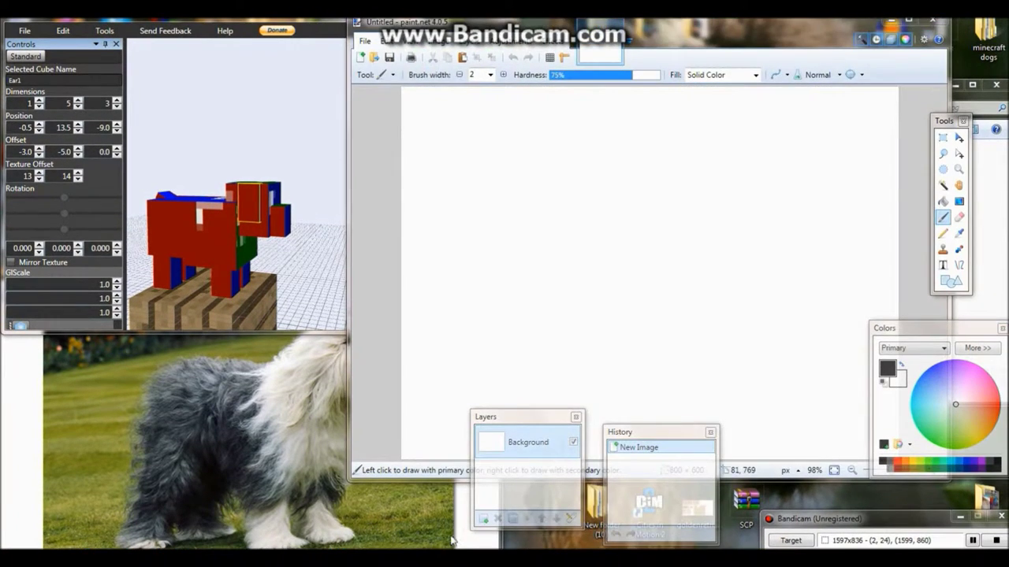
- In paint.net, open downloadfile and oldenglishsheepdogtexture from the Old English Sheepdog folder and bring the dog photo to the front
left_click(365, 39)
left_click(365, 39)
key("ctrl+o")
left_click(561, 42)
double_click(504, 150)
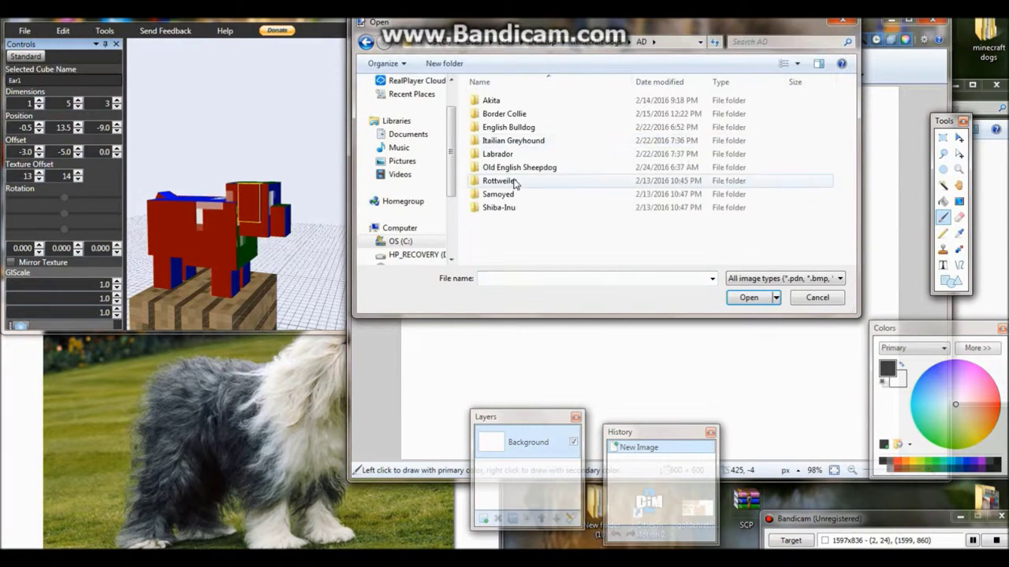
double_click(511, 167)
left_click(513, 108)
left_click(578, 110, "ctrl")
left_click(753, 298)
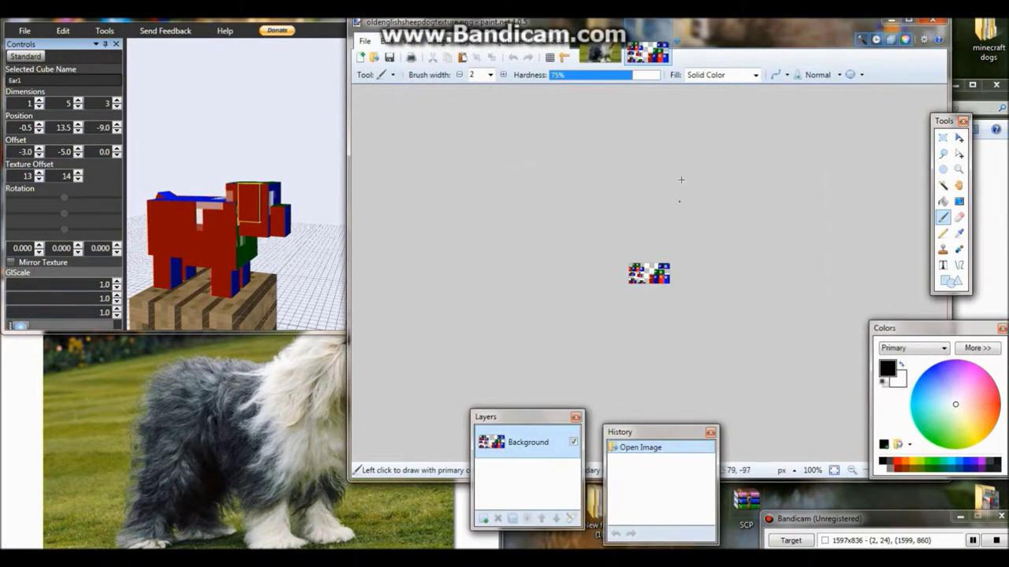
left_click(600, 53)
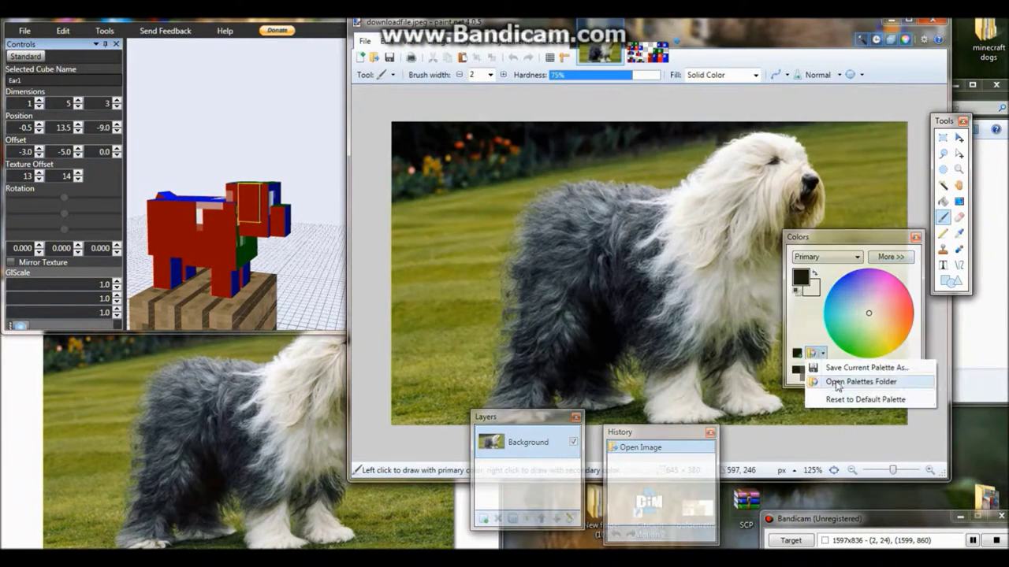
- Sample several dark grey fur colours from the dog's body with the Color Picker and store them in the palette
left_click(959, 234)
left_click_drag(820, 237, 896, 298)
scroll(434, 322, "up", 6)
left_click(597, 219)
left_click(669, 258)
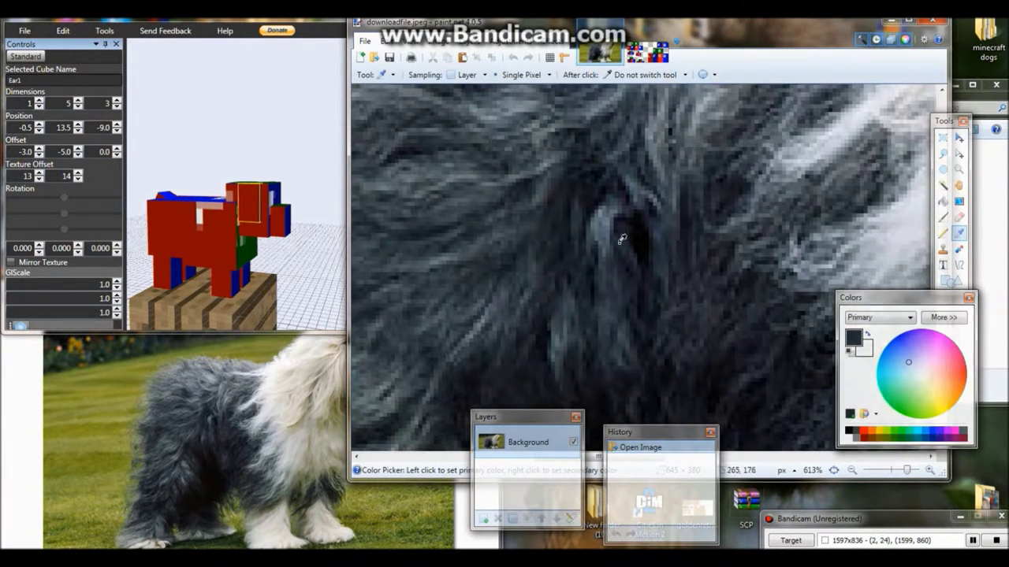
left_click(693, 348)
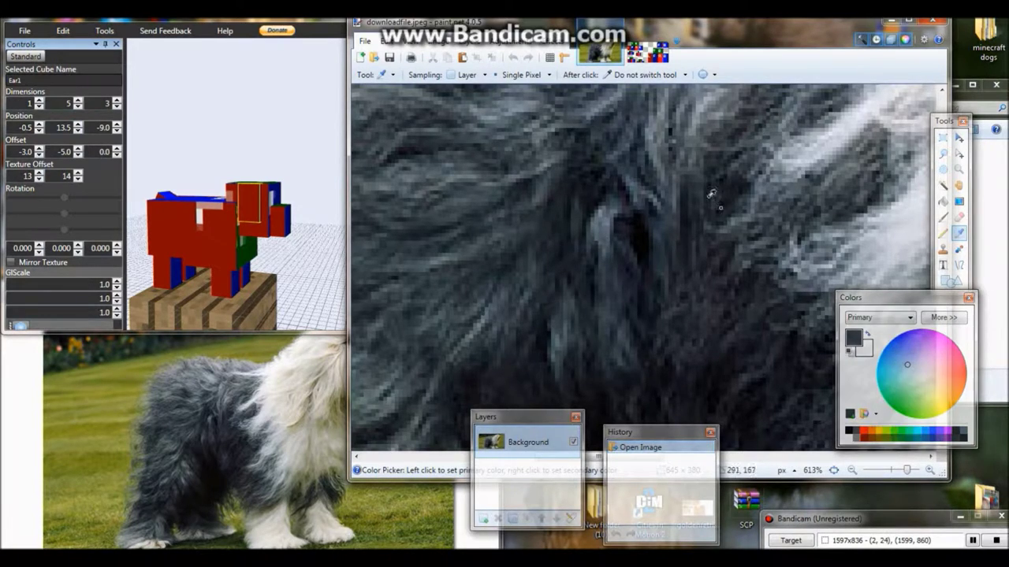
- Sample the light chest fur shades and the dark nose colour from the dog photo and store them in the palette
scroll(670, 177, "down", 4)
scroll(670, 177, "up", 2)
left_click(641, 181)
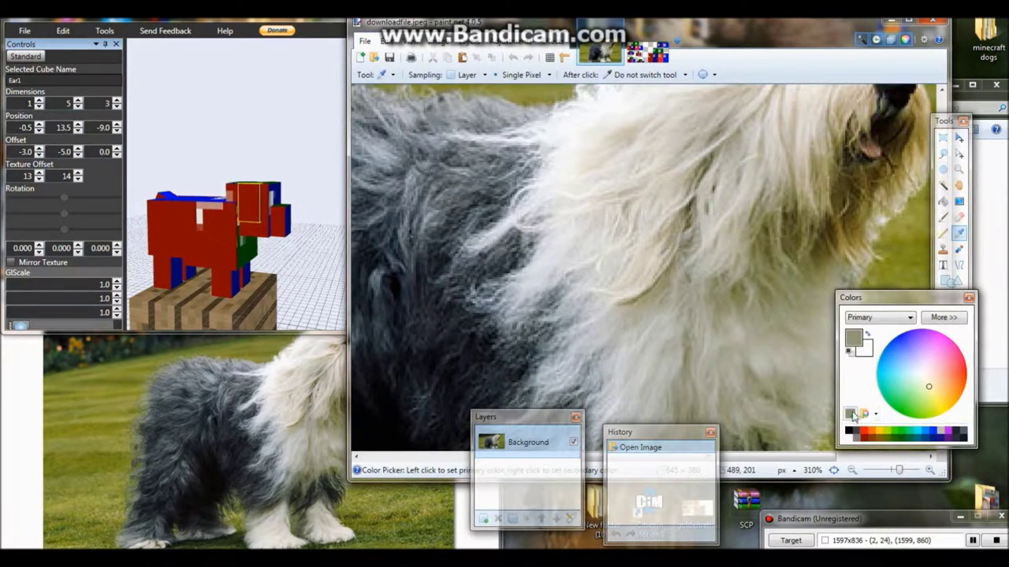
left_click(614, 244)
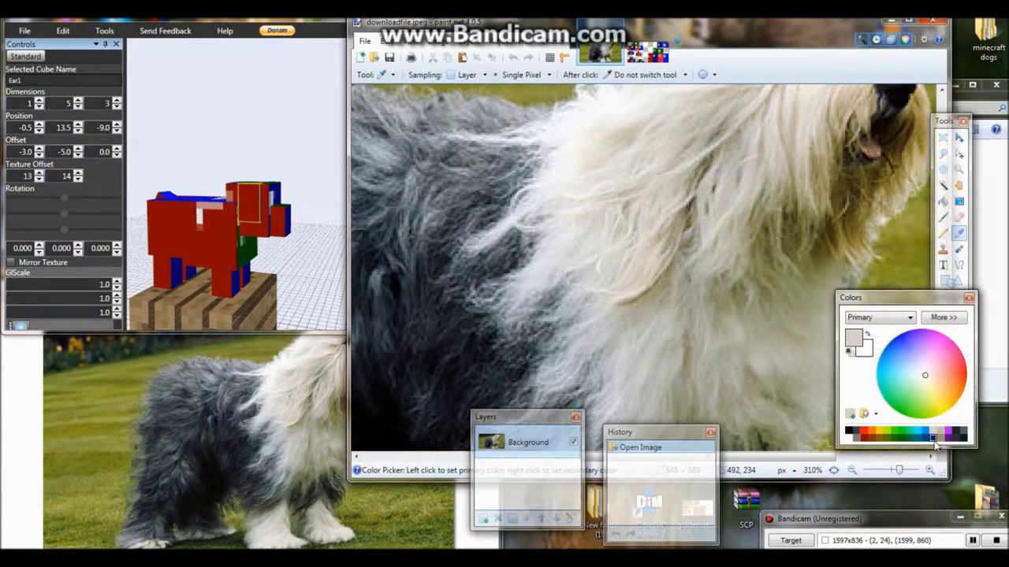
scroll(677, 189, "up", 3)
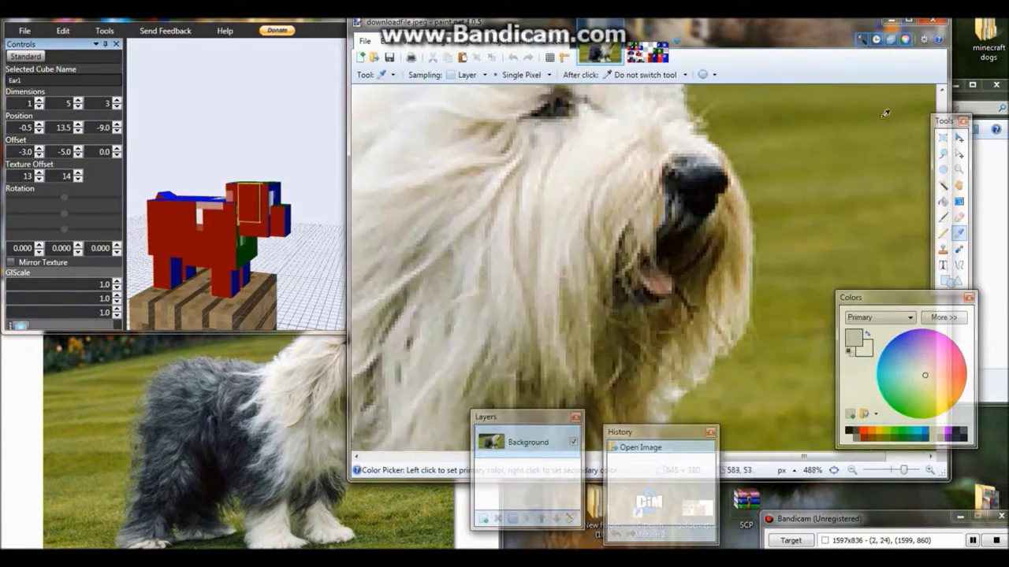
left_click(680, 192)
scroll(755, 242, "down", 10)
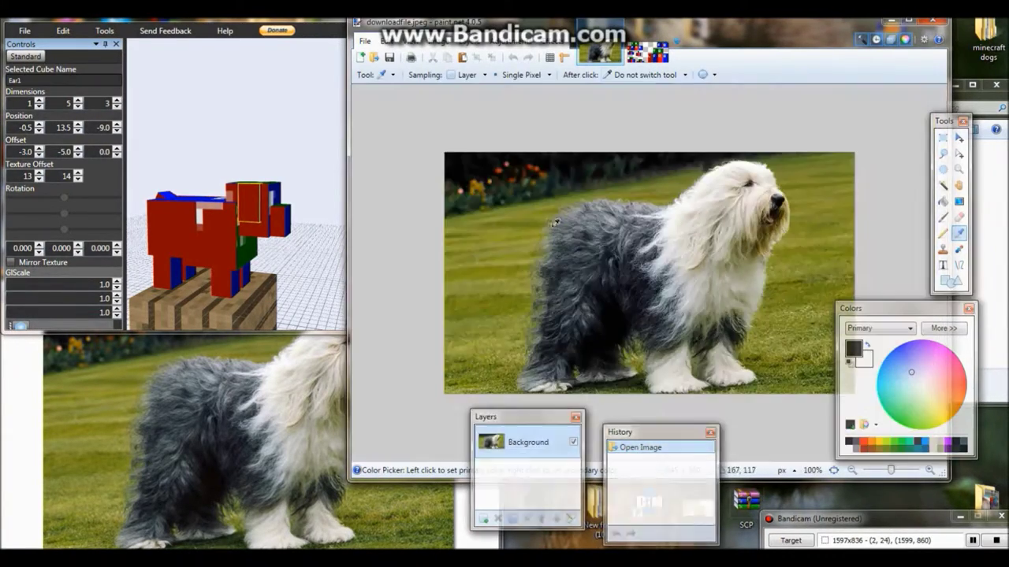
- Copy the body block from oldenglishsheepdogtexture and create a new 32 x 22 pixel image
left_click(647, 52)
key("s")
scroll(662, 260, "down", 2)
left_click_drag(648, 249, 774, 333)
key("ctrl+c")
key("ctrl+n")
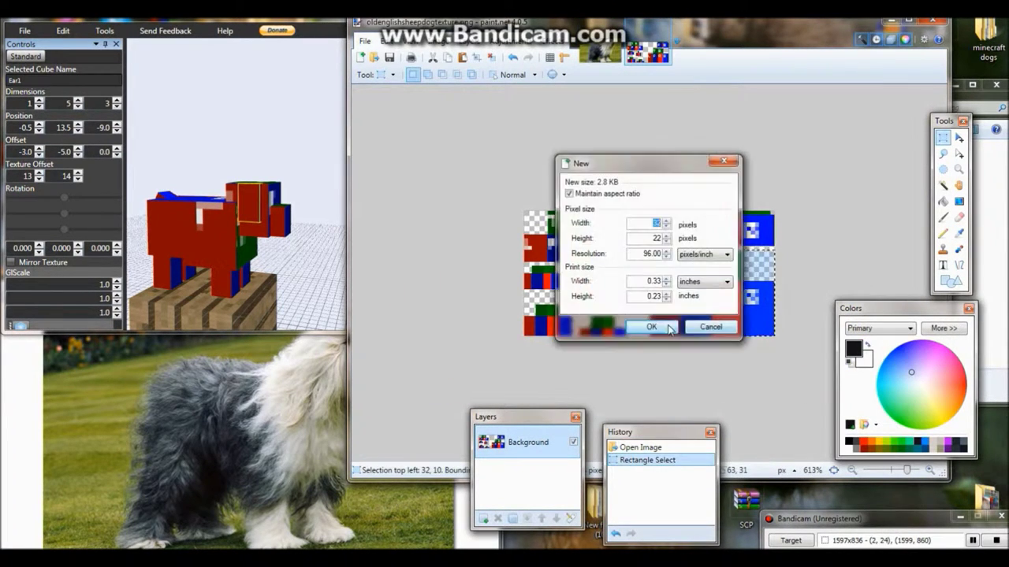
left_click(651, 327)
- Paste the body block into the new image, erase it, and fill the empty canvas with the sampled near-black colour
key("ctrl+v")
key("Delete")
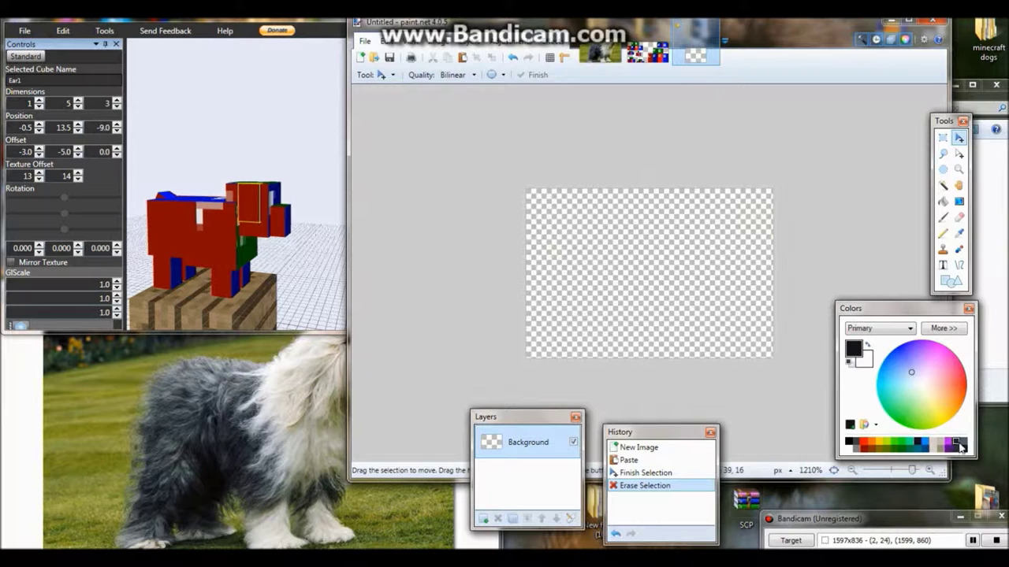
left_click(942, 201)
left_click(679, 235)
key("ctrl+b")
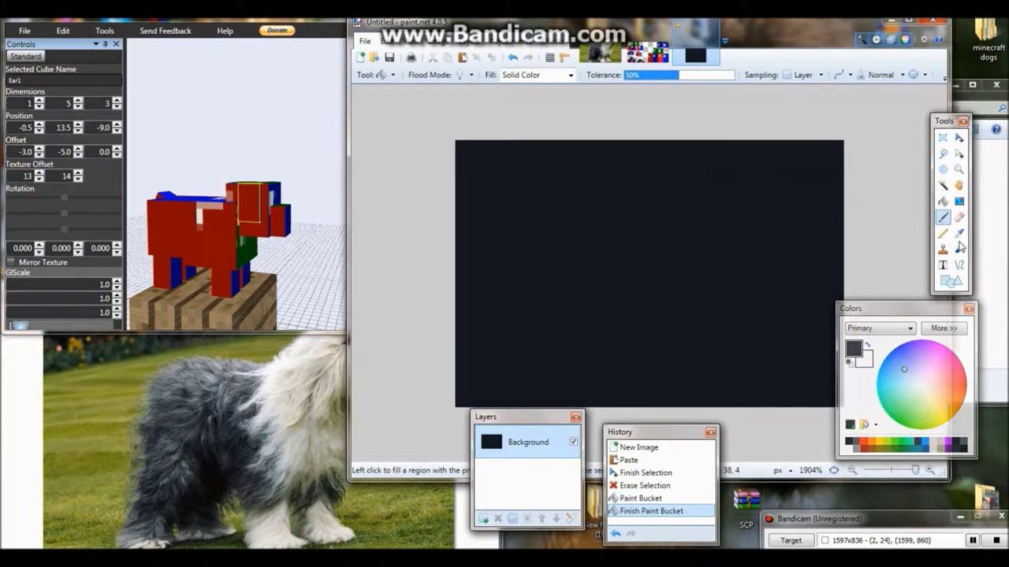
- Paint short, faint dark grey fur strokes over the near-black canvas with a width 2 Paintbrush
key("b")
left_click_drag(473, 158, 508, 157)
left_click_drag(488, 190, 536, 197)
left_click_drag(472, 213, 521, 221)
left_click_drag(572, 154, 587, 154)
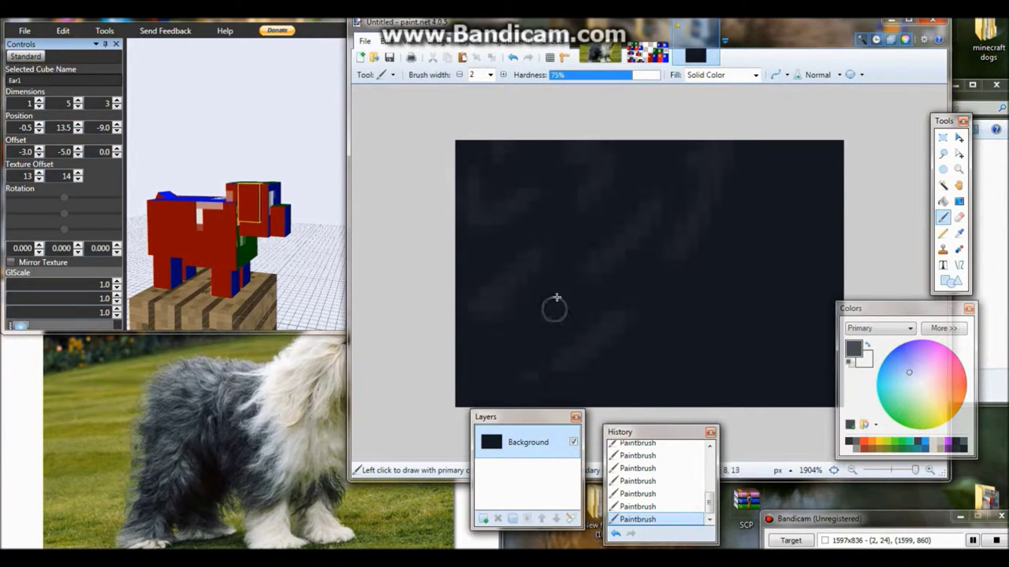
- Paint diagonal blue-grey fur strokes across the whole canvas with another sampled palette colour
left_click(958, 446)
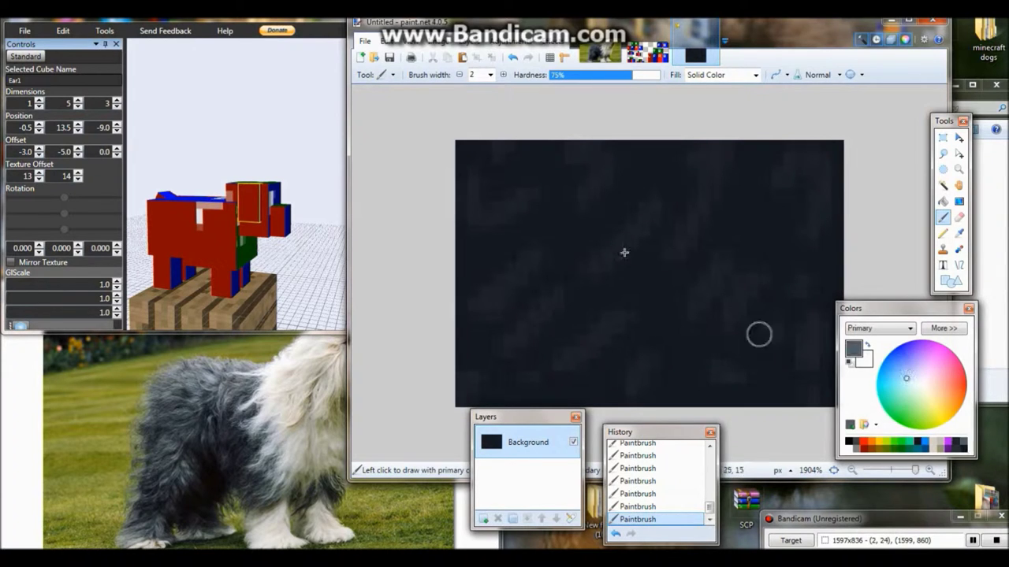
left_click_drag(483, 183, 527, 154)
left_click_drag(504, 237, 569, 195)
left_click_drag(634, 224, 525, 288)
left_click_drag(552, 347, 658, 292)
left_click_drag(721, 241, 776, 154)
left_click_drag(721, 169, 631, 211)
left_click_drag(756, 236, 599, 402)
left_click_drag(835, 194, 741, 295)
left_click_drag(776, 327, 713, 410)
- Add lighter grey highlight strokes to the fur texture using another sampled palette colour
left_click(961, 444)
left_click_drag(481, 185, 556, 142)
left_click_drag(564, 262, 525, 304)
mouse_move(733, 162)
left_mouse_down()
mouse_move(677, 211)
mouse_move(758, 244)
left_mouse_up()
left_click_drag(770, 387, 737, 406)
left_click(907, 376)
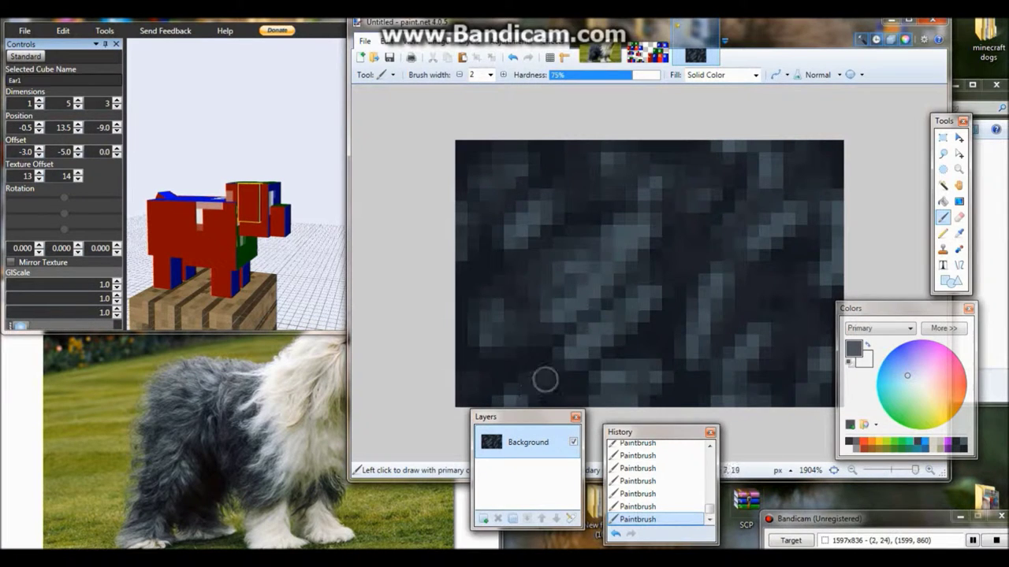
- Apply a Gaussian Blur to the painted fur texture
left_click(554, 41)
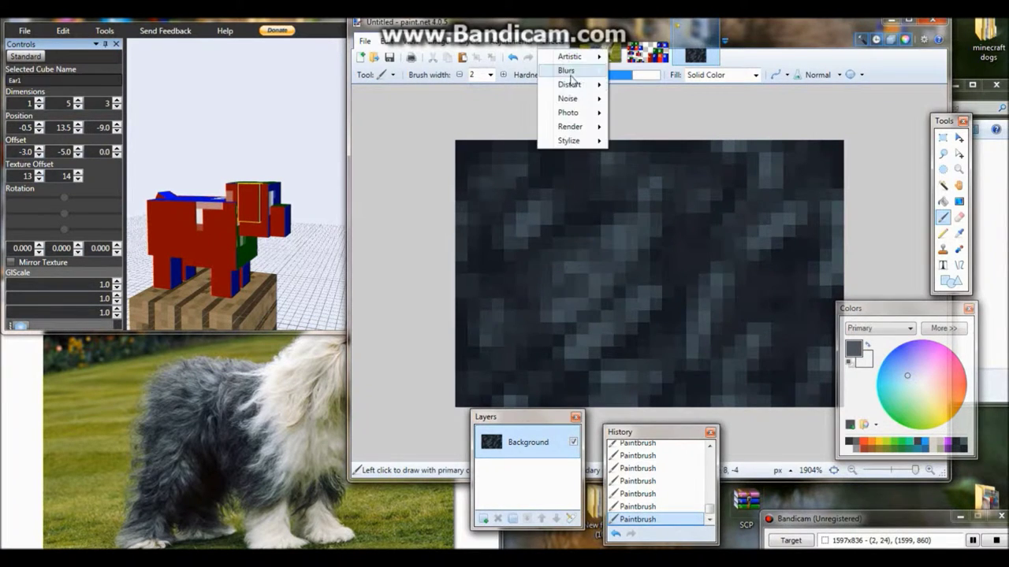
mouse_move(569, 70)
left_click(634, 87)
left_click(632, 95)
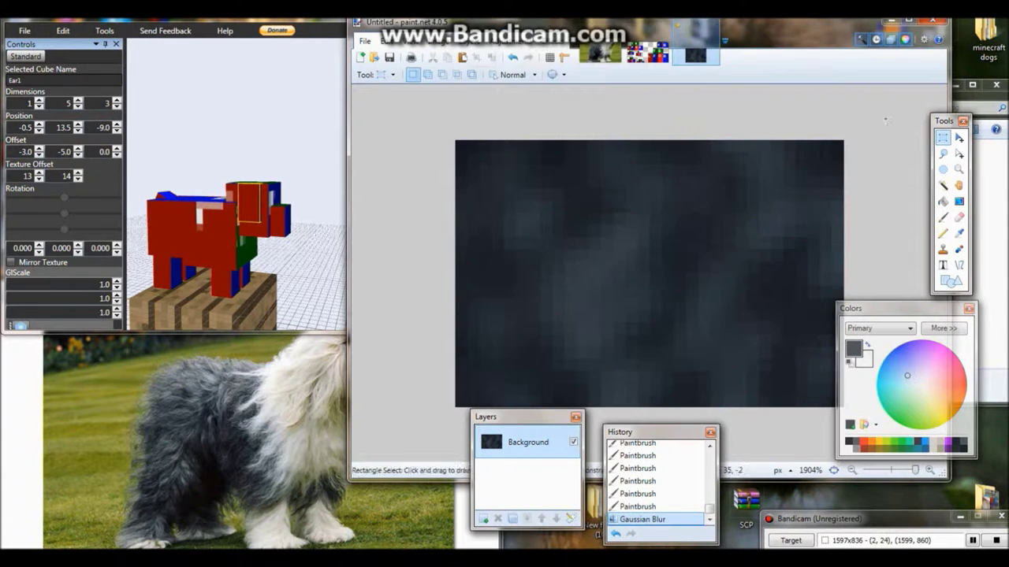
- Copy the whole blurred fur image and paste it over the body block in oldenglishsheepdogtexture
key("ctrl+a")
key("ctrl+c")
left_click(646, 54)
key("ctrl+v")
left_click_drag(747, 181, 743, 176)
key("ctrl+d")
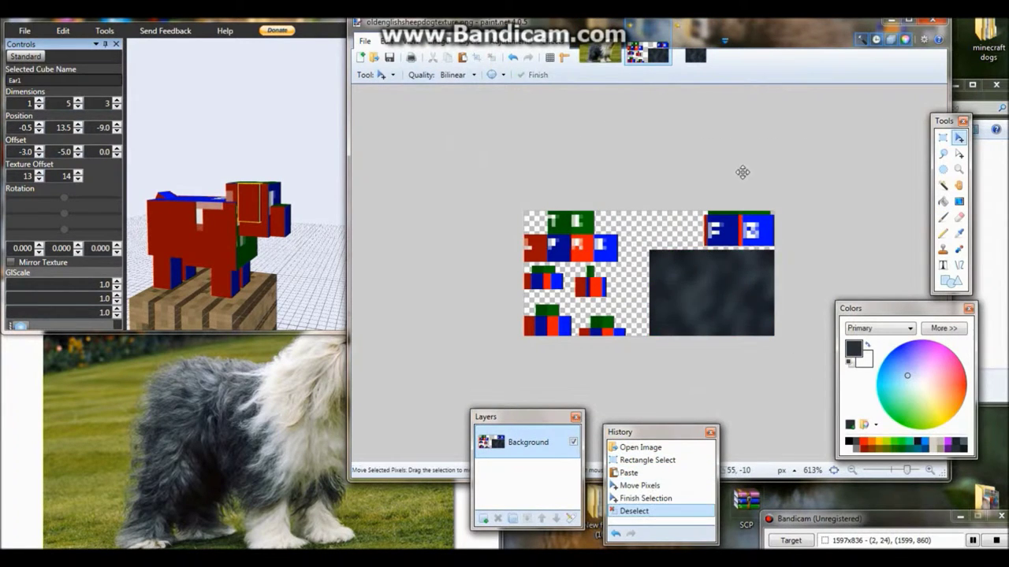
- Copy a piece of the fur texture and paste it over the upper-right block of the texture map
key("ctrl+plus")
left_click_drag(698, 272, 871, 246)
key("ctrl+c")
key("ctrl+v")
left_click_drag(739, 200, 734, 199)
- Paste a piece of the fur texture over the large upper-left block and fit it to cover the whole block
left_click(943, 137)
left_click_drag(828, 281, 692, 362)
left_click_drag(815, 242, 656, 292)
key("ctrl+v")
left_click_drag(788, 229, 664, 188)
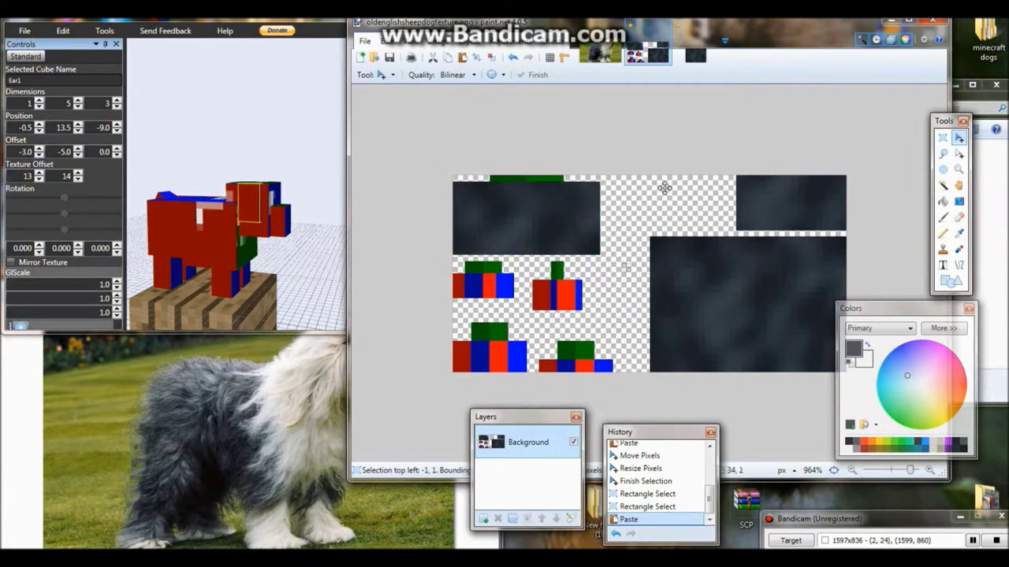
left_click_drag(524, 178, 524, 175)
- Cover the two small middle-row blocks of the texture map with pasted pieces of the fur texture
left_click(943, 137)
left_click_drag(834, 254, 779, 289)
key("ctrl+v")
left_click_drag(460, 280, 453, 280)
left_click(943, 137)
left_click_drag(699, 249, 535, 309)
key("ctrl+c")
key("ctrl+v")
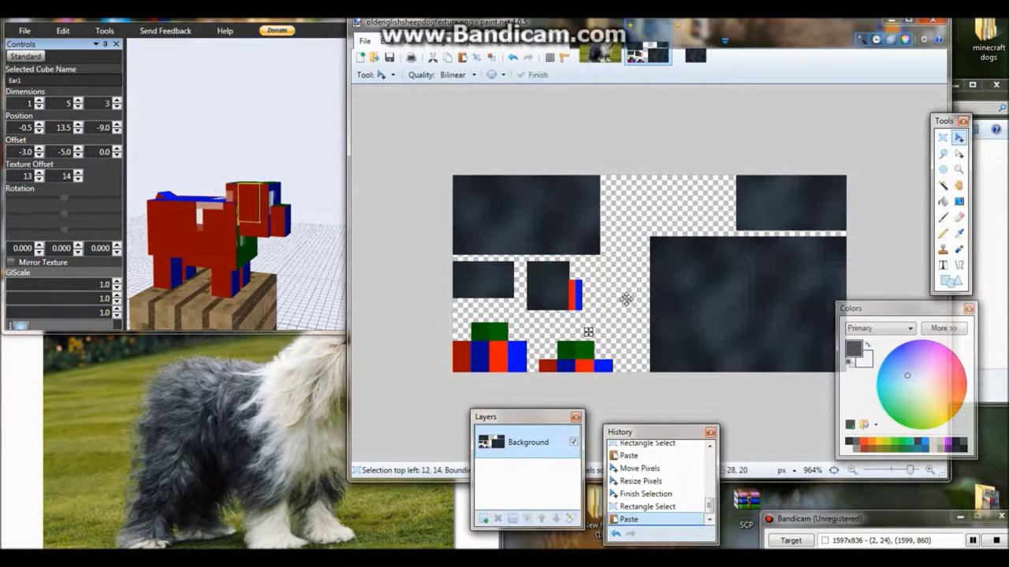
- Cover the two bottom-row blocks left of the body block with copied fur texture and save the texture as an 8-bit PNG
left_click(943, 138)
left_click_drag(717, 317, 523, 371)
key("ctrl+c")
key("ctrl+v")
left_click(942, 137)
left_click_drag(729, 256, 606, 369)
key("ctrl+c")
key("ctrl+v")
key("ctrl+d")
key("ctrl+s")
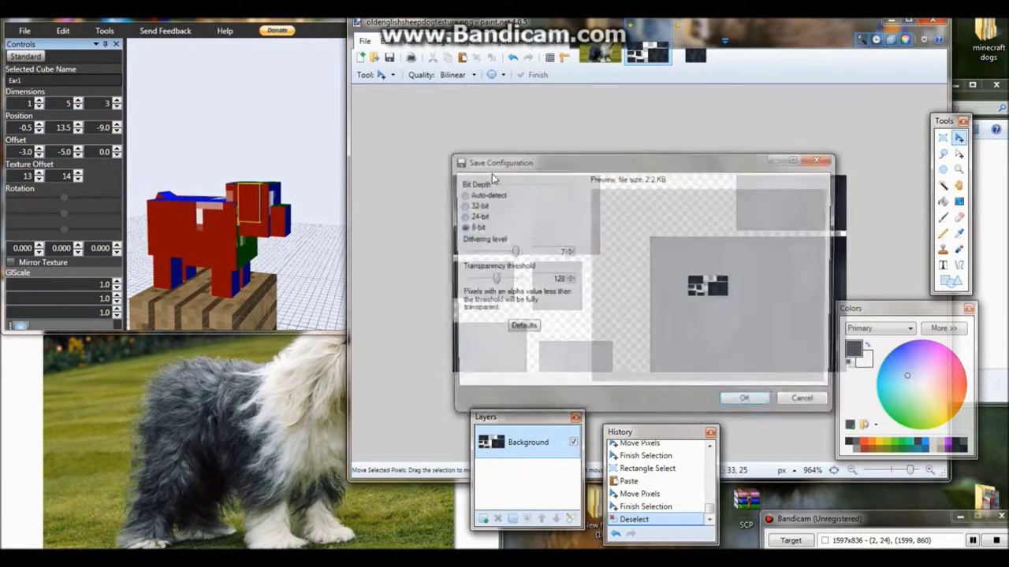
key("Return")
- In Techne, arrange the window above the dog photo, select the Body cube and turn the model to its side
left_click_drag(252, 210, 158, 260)
left_click(349, 339)
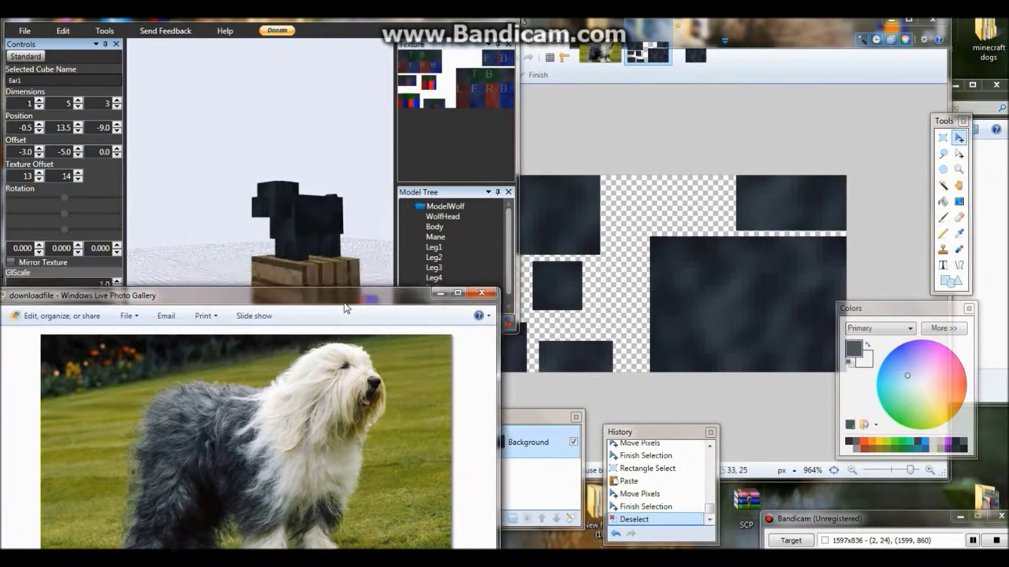
left_click_drag(349, 306, 349, 283)
left_click(320, 20)
left_click_drag(516, 161, 497, 161)
left_click_drag(236, 197, 350, 208)
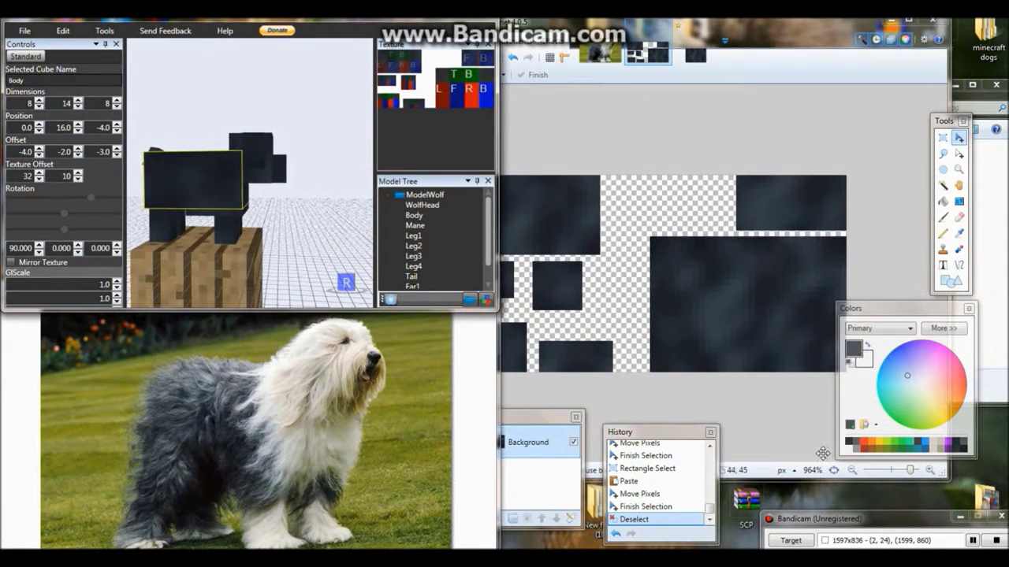
- In paint.net, set the primary colour to bright green and activate the Pencil tool
left_click(906, 444)
key("p")
left_click(288, 208)
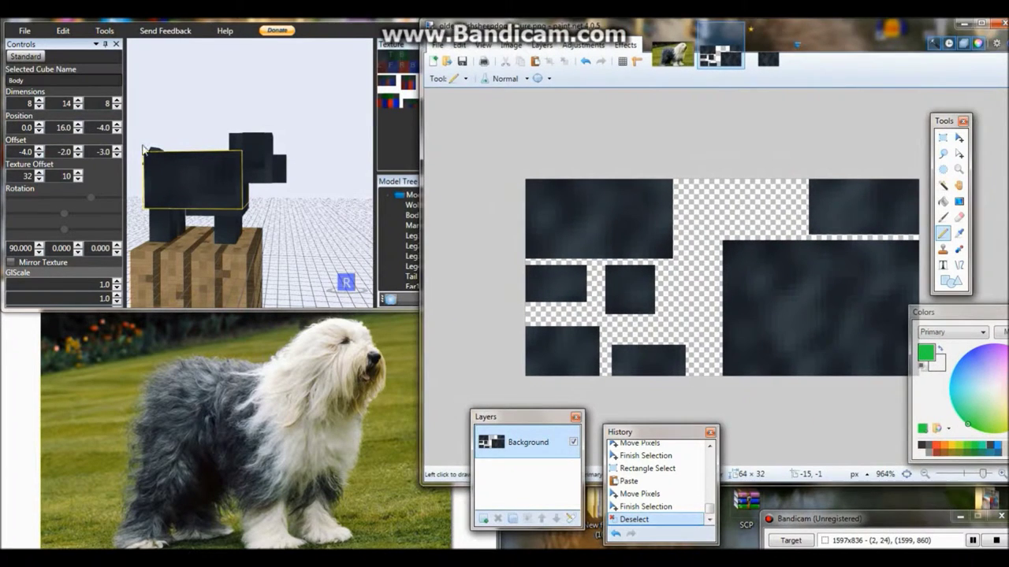
- Try green test pixels on the body block, saving to locate them on the model, and undo them
left_click(788, 293)
key("ctrl+s")
left_click(854, 309)
key("ctrl+s")
key("ctrl+z")
key("r")
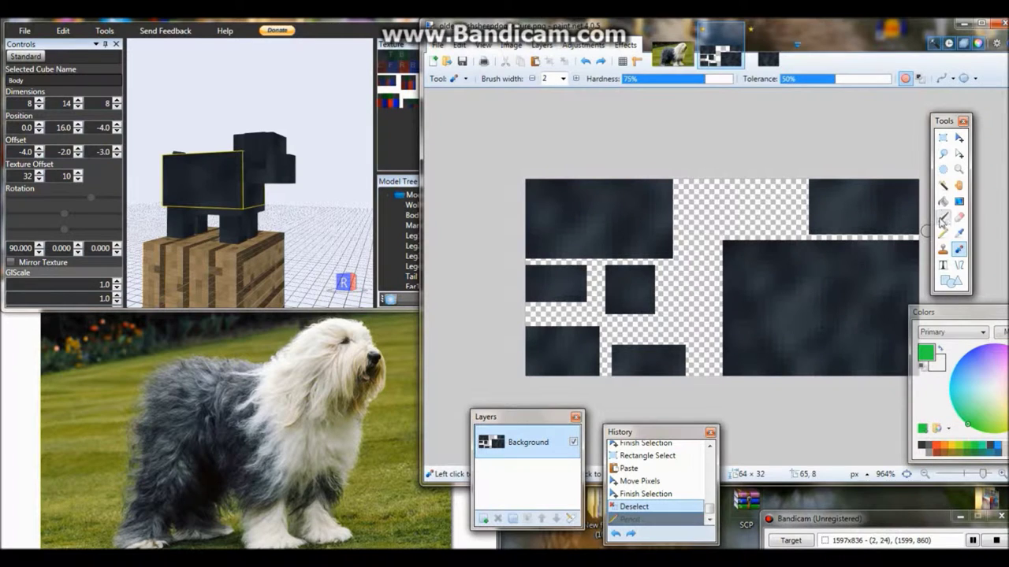
- Move the paint.net window clear of the model, pencil one green pixel near the body block's left edge, and save the texture
left_click(943, 232)
key("ctrl+s")
left_click_drag(422, 141, 498, 141)
key("ctrl+s")
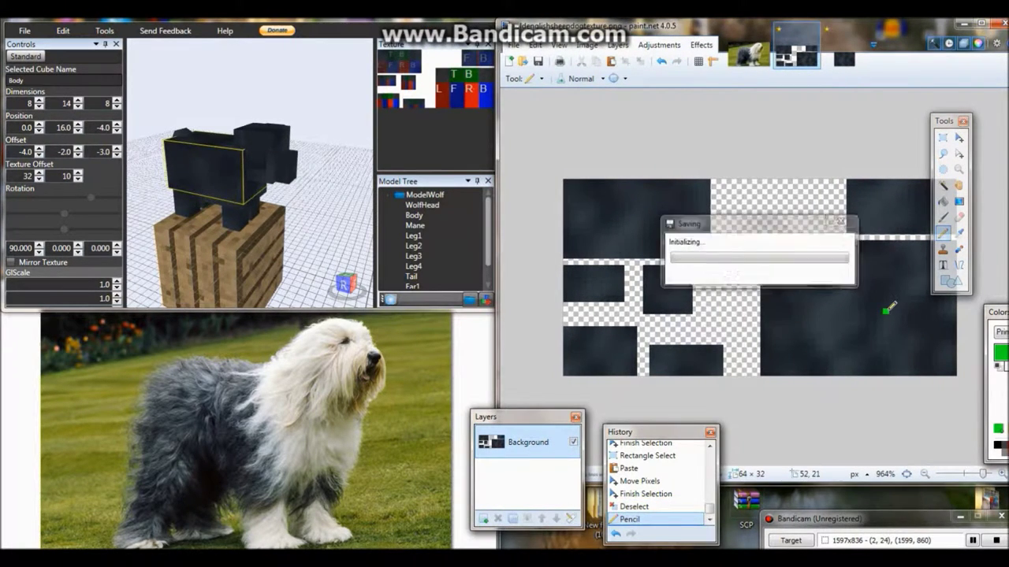
left_click(788, 311)
key("ctrl+s")
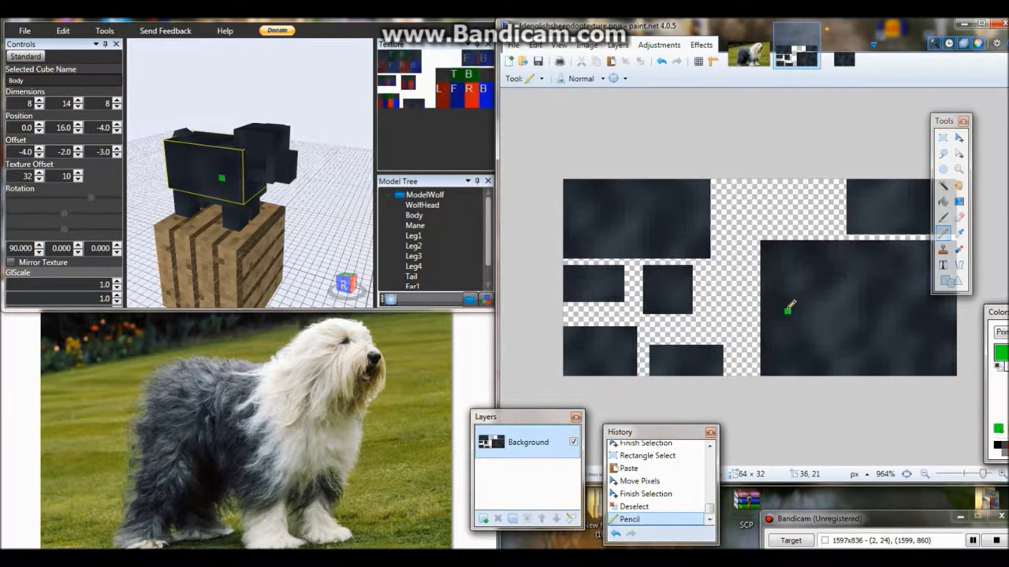
- Extend the green pixel into a diagonal guide line on the body block's left part and save the texture
left_click_drag(328, 247, 254, 181)
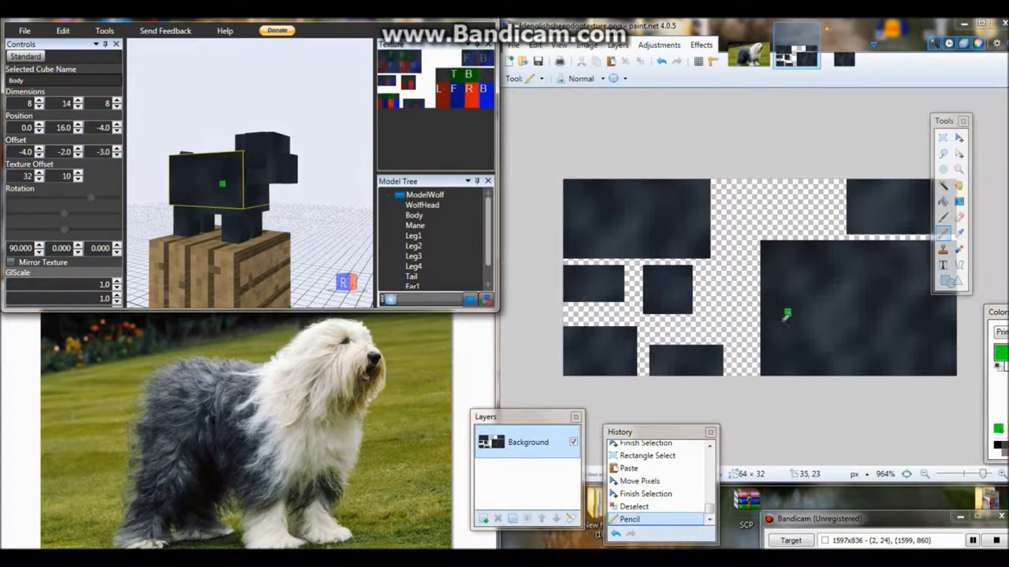
left_click(787, 313)
key("ctrl+s")
key("ctrl+z")
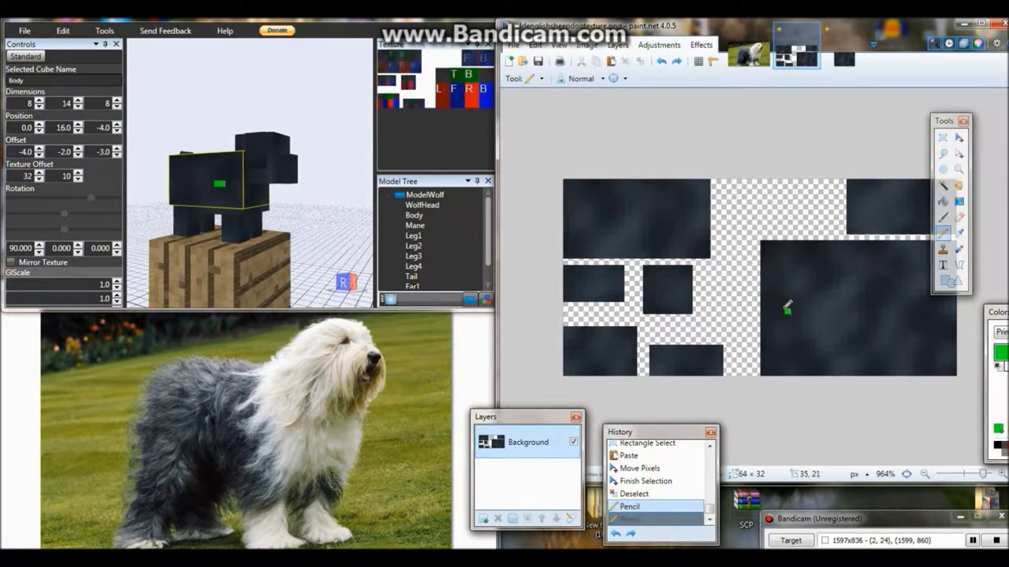
key("ctrl+s")
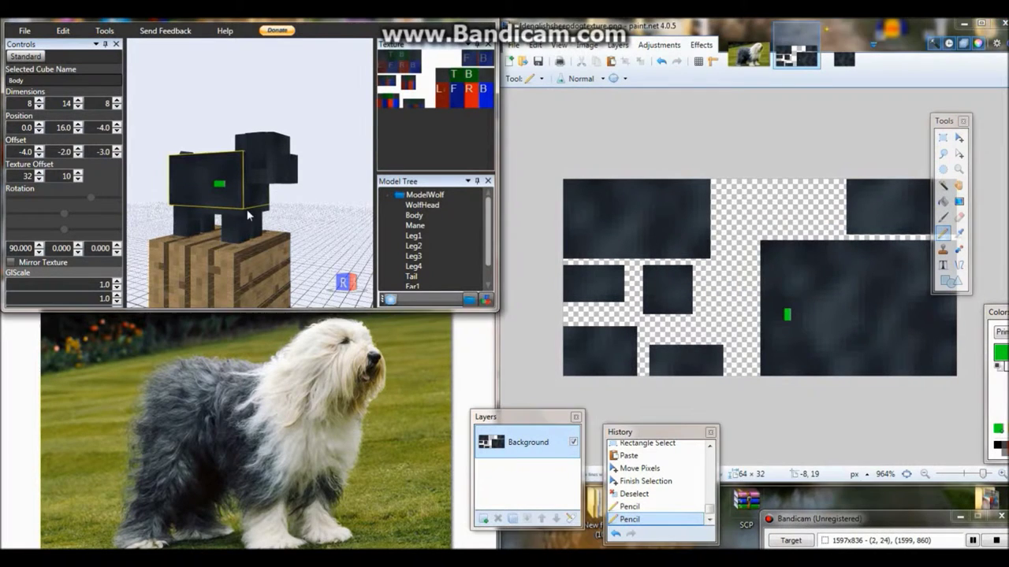
left_click(789, 310)
left_click(794, 305)
key("ctrl+s")
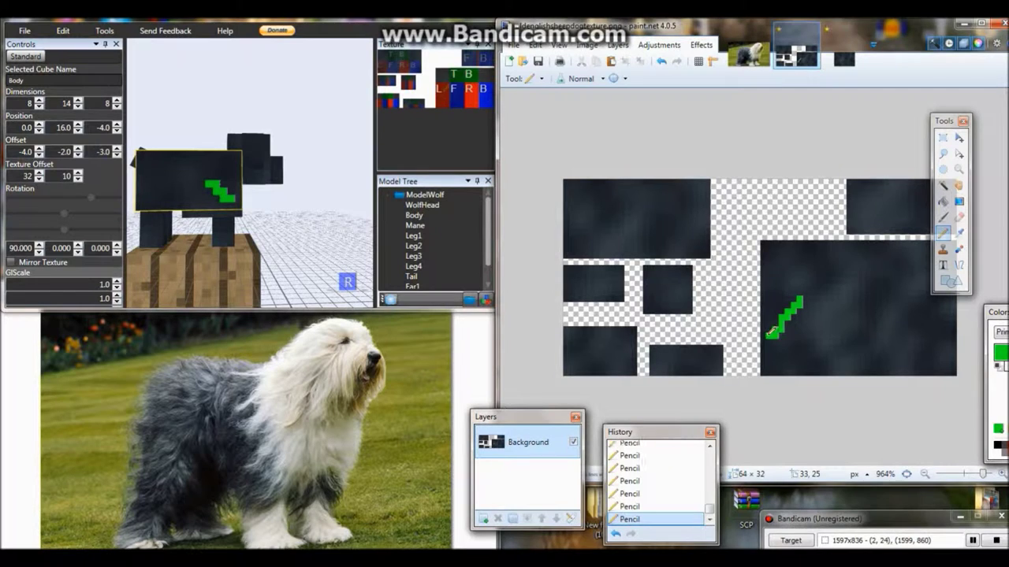
- Undo the guide line's lower end, redraw it curving to the body block's left edge, and save the texture
key("ctrl+s")
key("ctrl+z")
key("ctrl+z")
key("ctrl+s")
key("ctrl+z")
left_click_drag(776, 319, 761, 323)
key("ctrl+s")
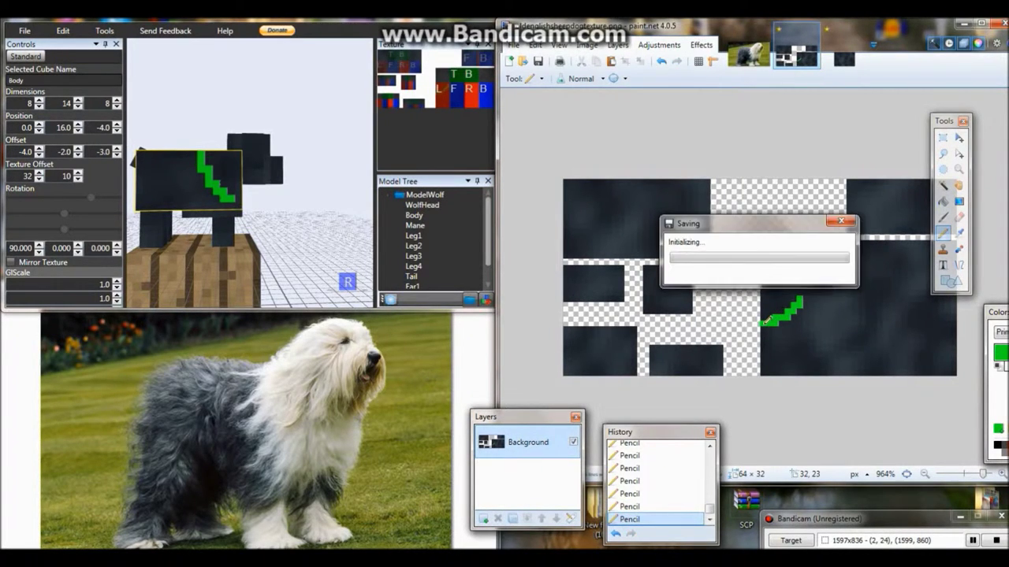
- Continue the green guide line inward from the body block's right edge across the model's back and save the texture
mouse_move(364, 197)
left_mouse_down()
mouse_move(275, 238)
mouse_move(284, 260)
left_mouse_up()
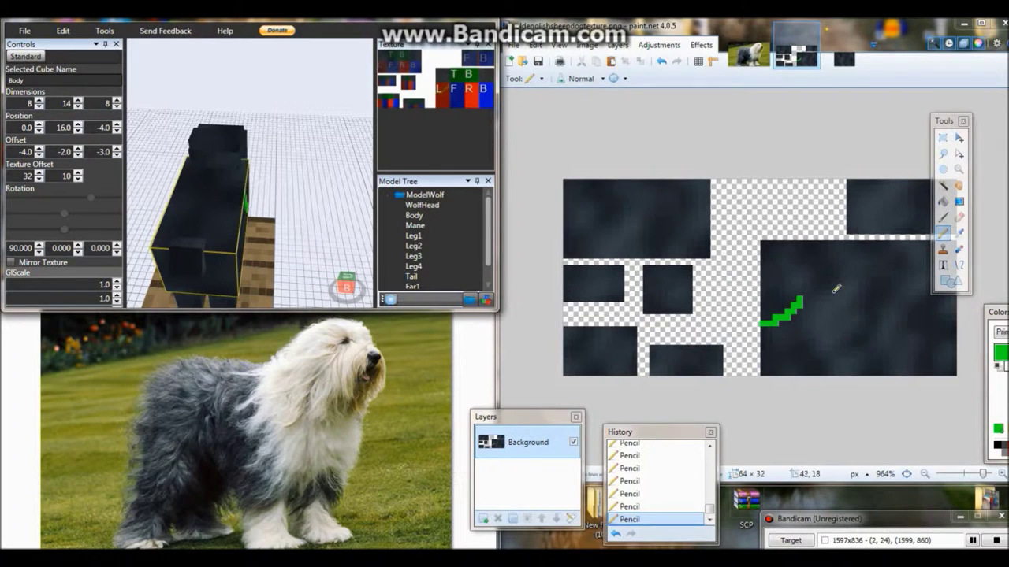
left_click_drag(950, 118, 943, 95)
key("ctrl+s")
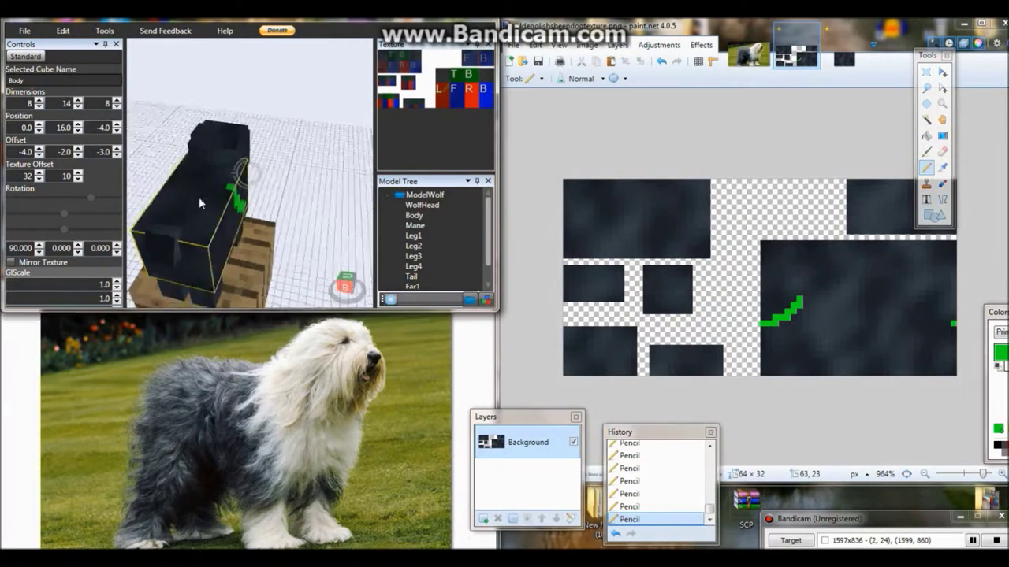
left_click_drag(953, 320, 920, 319)
key("ctrl+s")
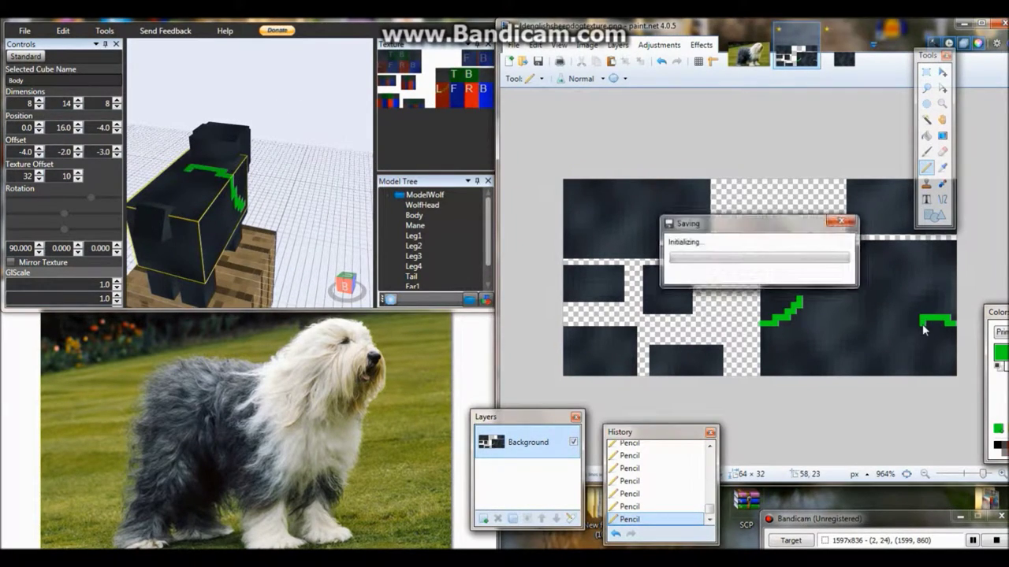
- Continue the guide line onto the model's opposite flank, stepping it diagonally upward on the body block, and save the texture
left_click_drag(223, 175, 362, 197)
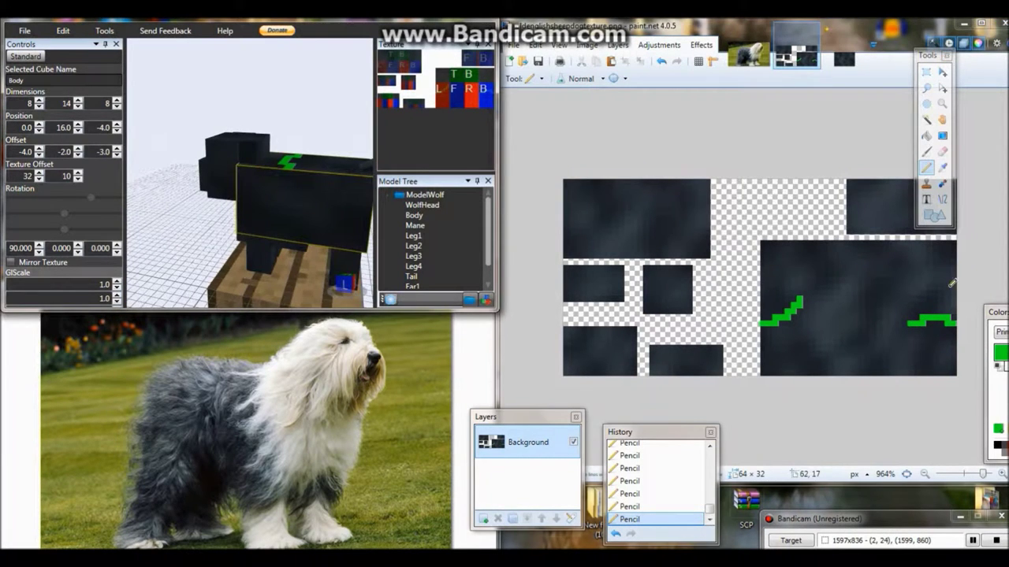
left_click_drag(268, 177, 232, 157)
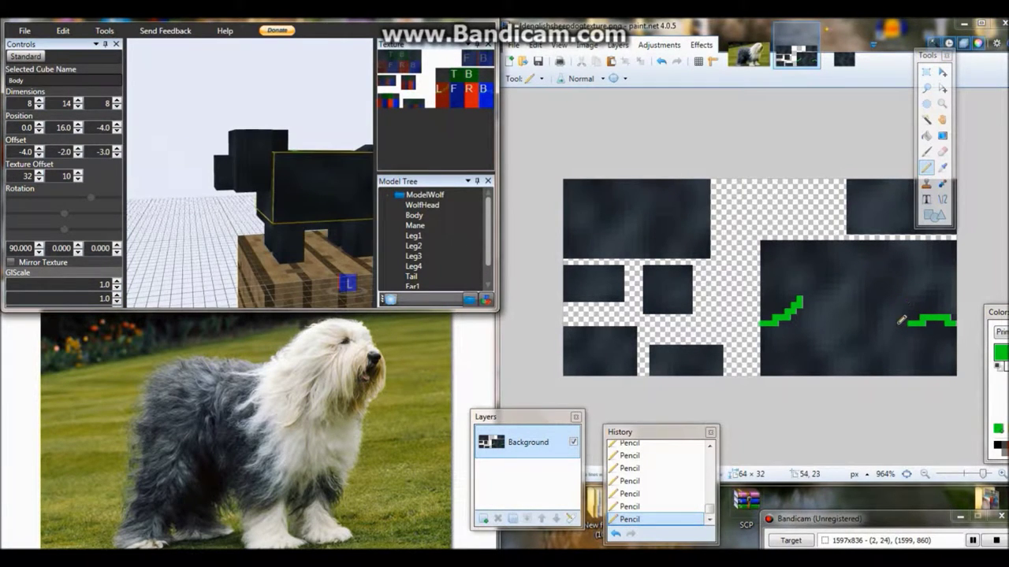
left_click_drag(906, 320, 873, 306)
key("ctrl+s")
key("ctrl+s")
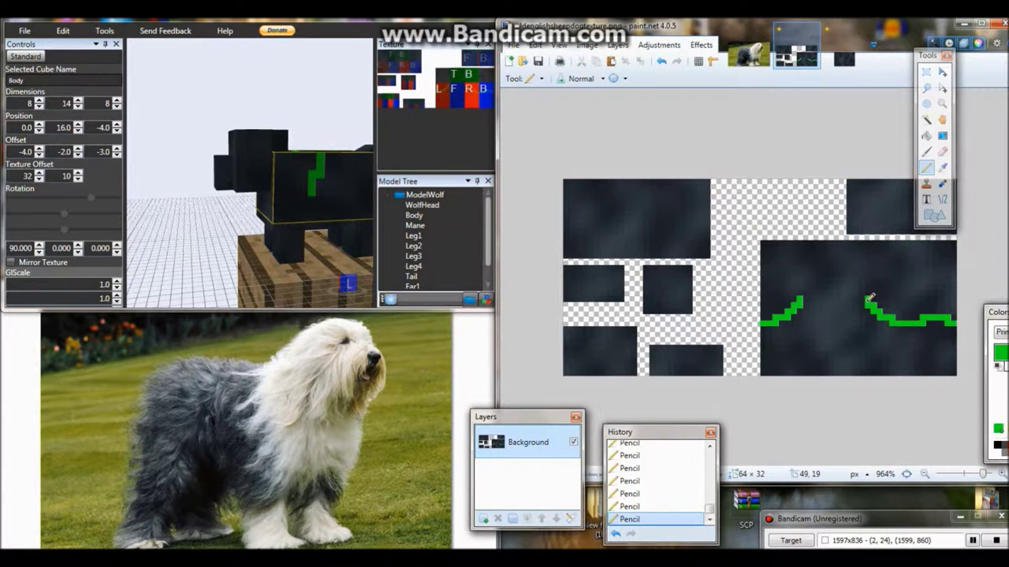
- Extend the inner ends of both green guide lines by one diagonal pixel on the body block and save the texture
key("ctrl+s")
mouse_move(315, 198)
left_mouse_down()
mouse_move(292, 189)
mouse_move(331, 197)
left_mouse_up()
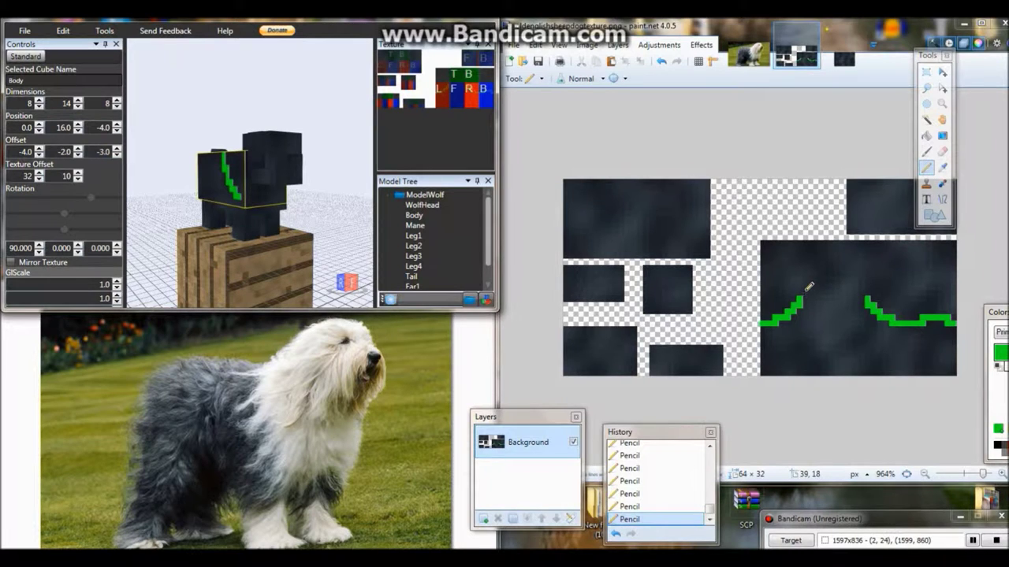
left_click(809, 287)
key("ctrl+s")
key("ctrl+s")
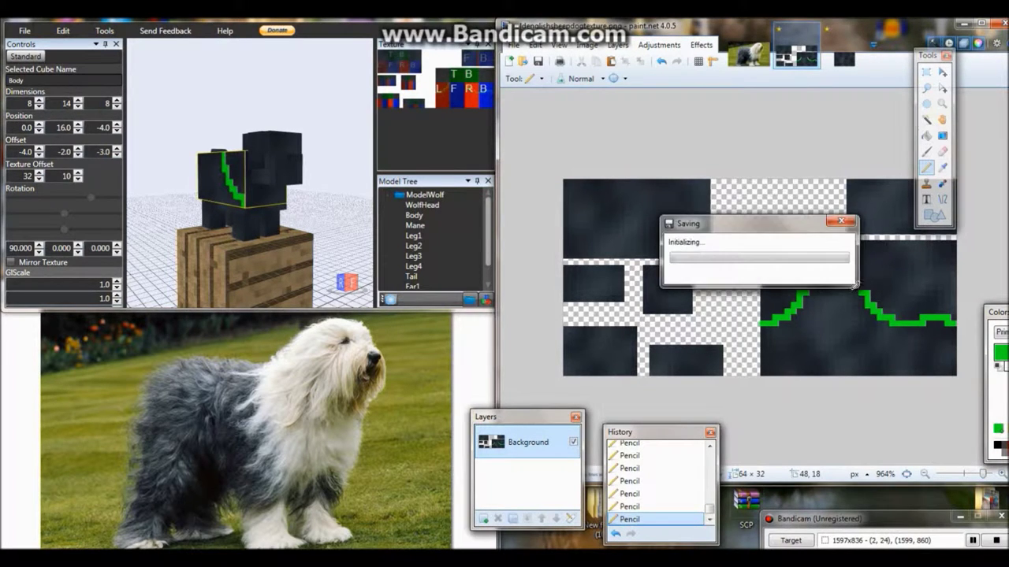
key("ctrl+s")
key("ctrl+s")
key("ctrl+s")
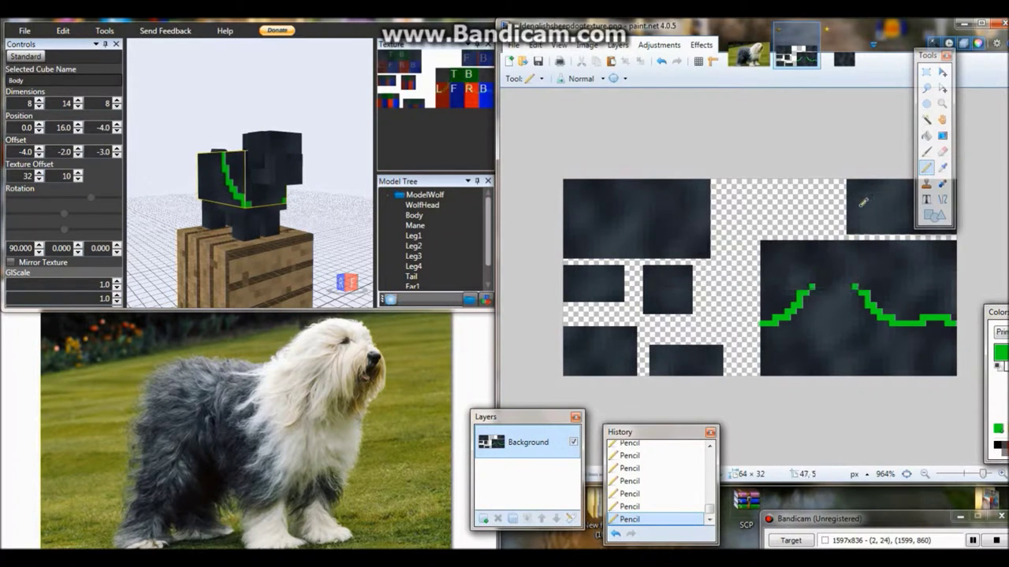
- Mark two green starting pixels on the upper edge of the block above the body block, and save the texture
key("ctrl+s")
key("ctrl+z")
key("ctrl+y")
key("ctrl+s")
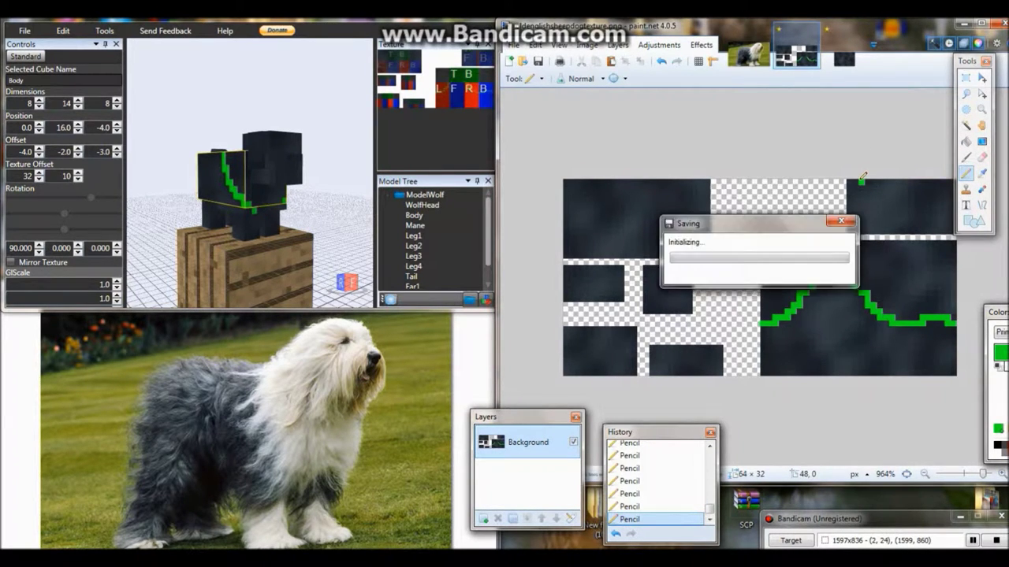
key("ctrl+s")
left_click(283, 206)
scroll(284, 206, "up", 5)
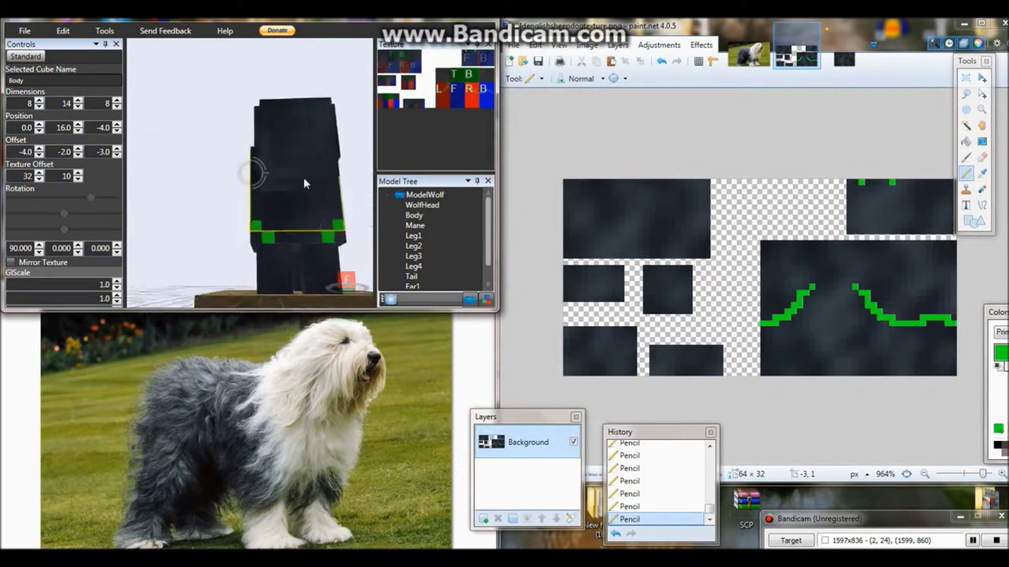
- Continue the two starting pixels into a downward-pointing green V, fill its inside with green, and save the texture
left_click(870, 188)
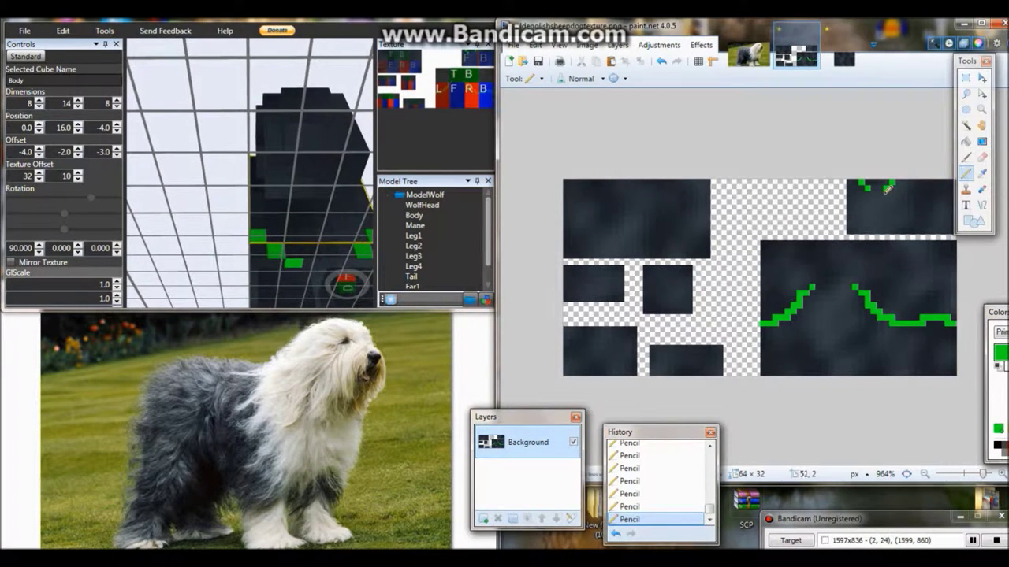
key("ctrl+s")
left_click(314, 234)
scroll(314, 234, "down", 5)
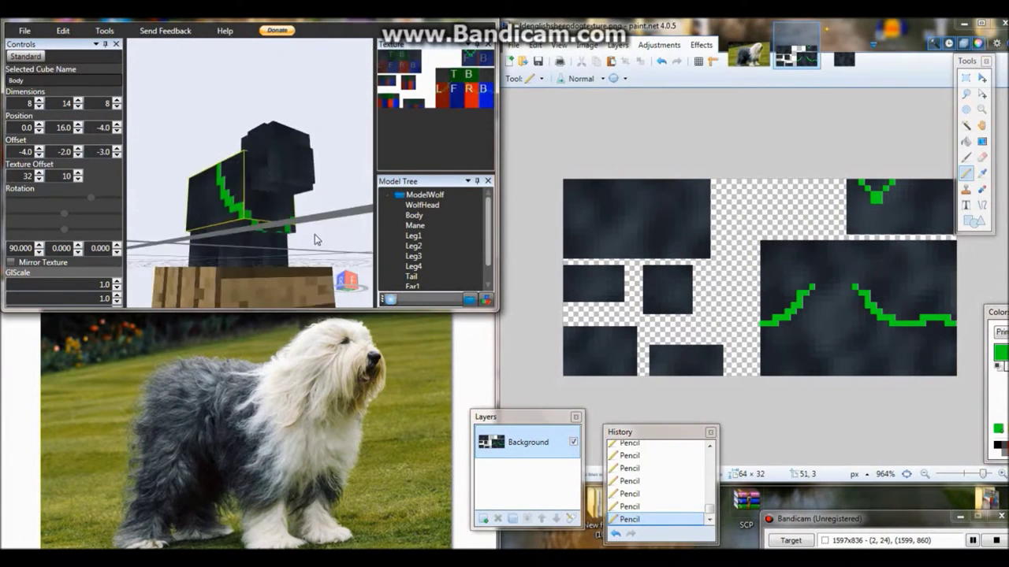
left_click_drag(867, 184, 885, 191)
key("ctrl+s")
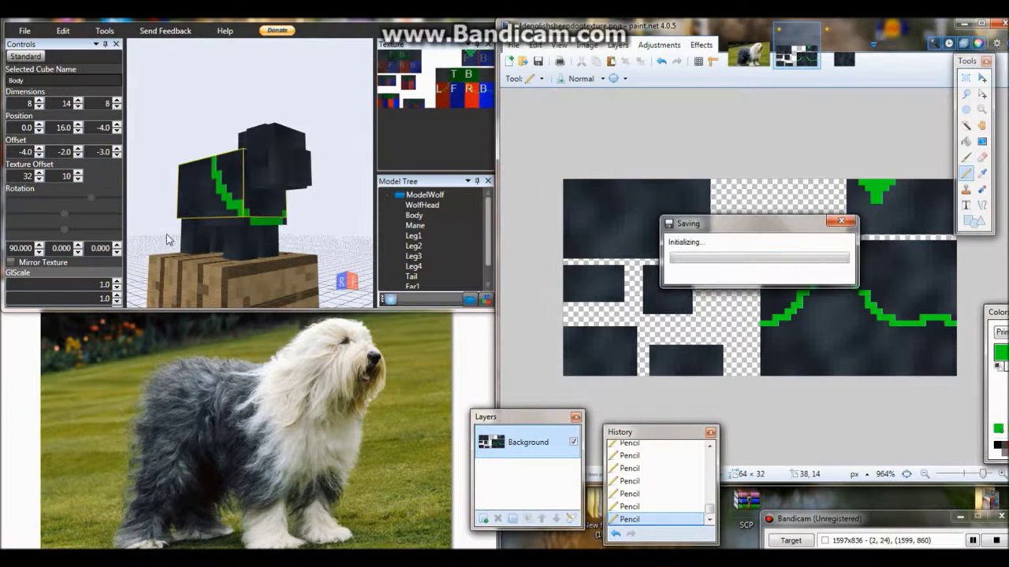
- Join the guide lines' inner ends in green, outline the body block's upper middle area above them, and fill it with green
left_click(849, 286)
key("ctrl+s")
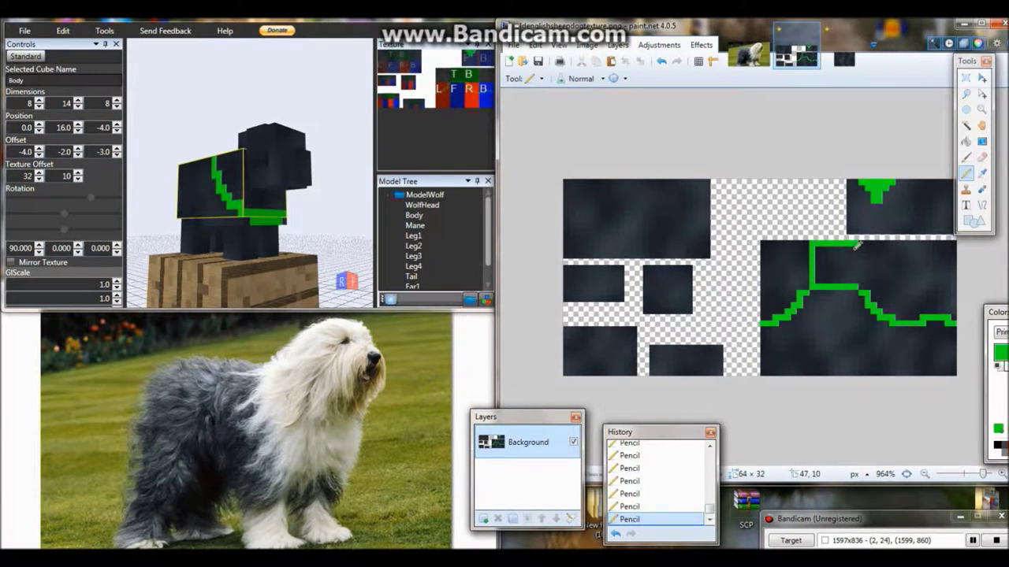
left_click_drag(848, 267, 854, 273)
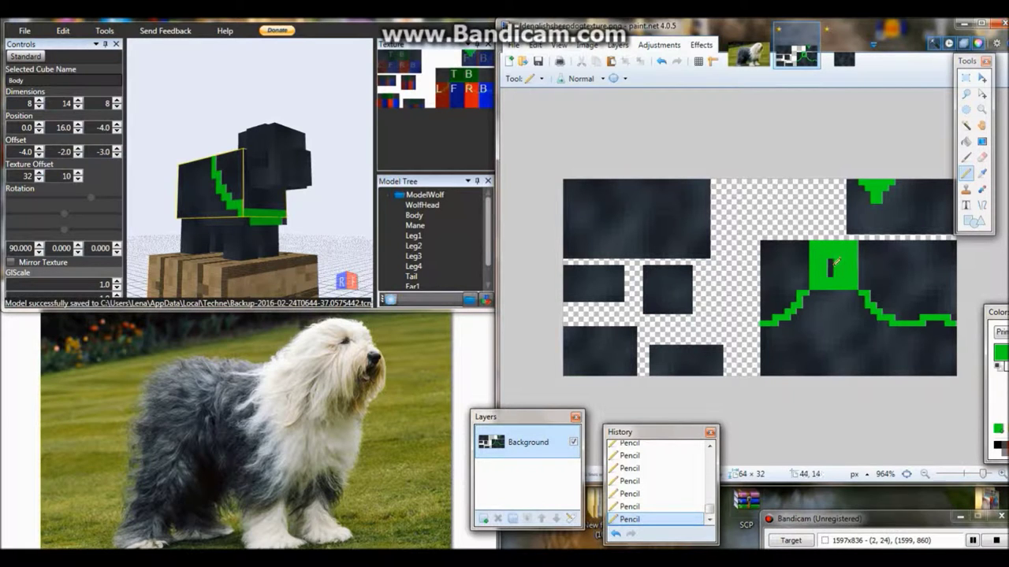
- Fill the areas above the guide lines on both flanks of the body block with green and save the texture
left_click_drag(804, 294, 763, 316)
key("ctrl+s")
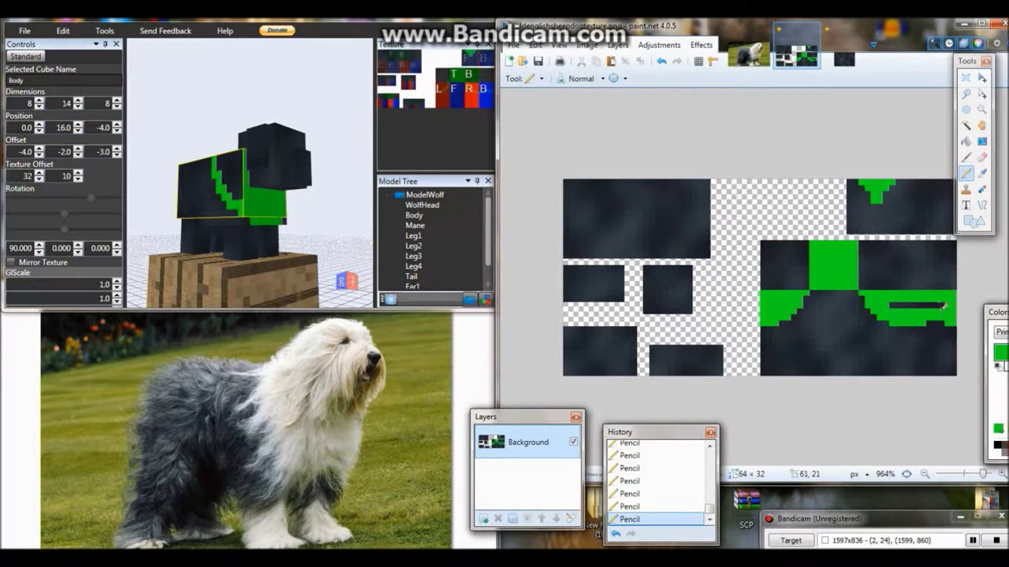
key("ctrl+s")
- Set the tail's texture offset to 25, 0, move its texture patch to the upper edge beside the head block, and save texture and model
mouse_move(312, 224)
left_mouse_down()
mouse_move(271, 191)
mouse_move(254, 206)
mouse_move(134, 167)
mouse_move(67, 162)
left_mouse_up()
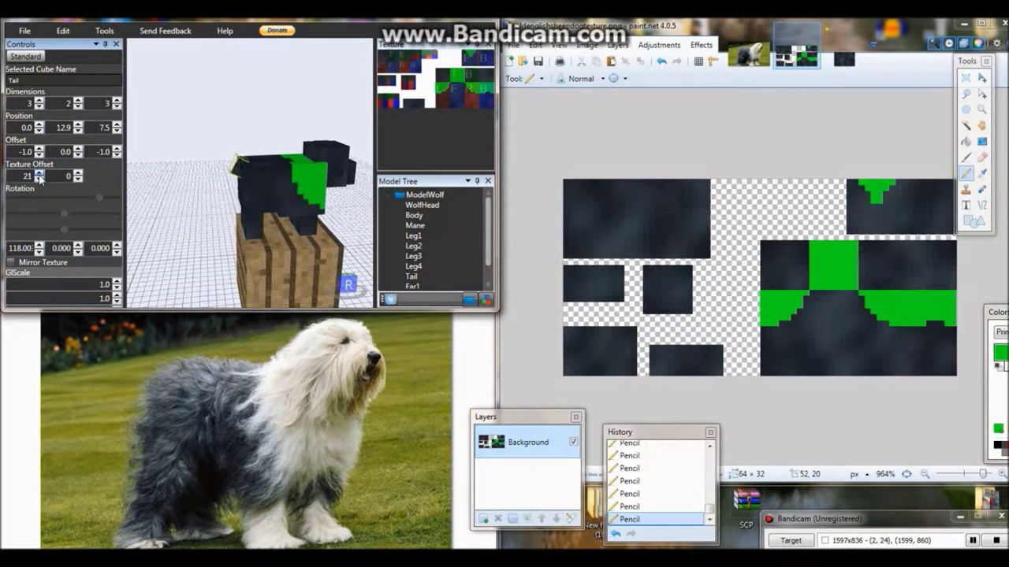
left_click(965, 77)
left_click_drag(724, 346, 655, 371)
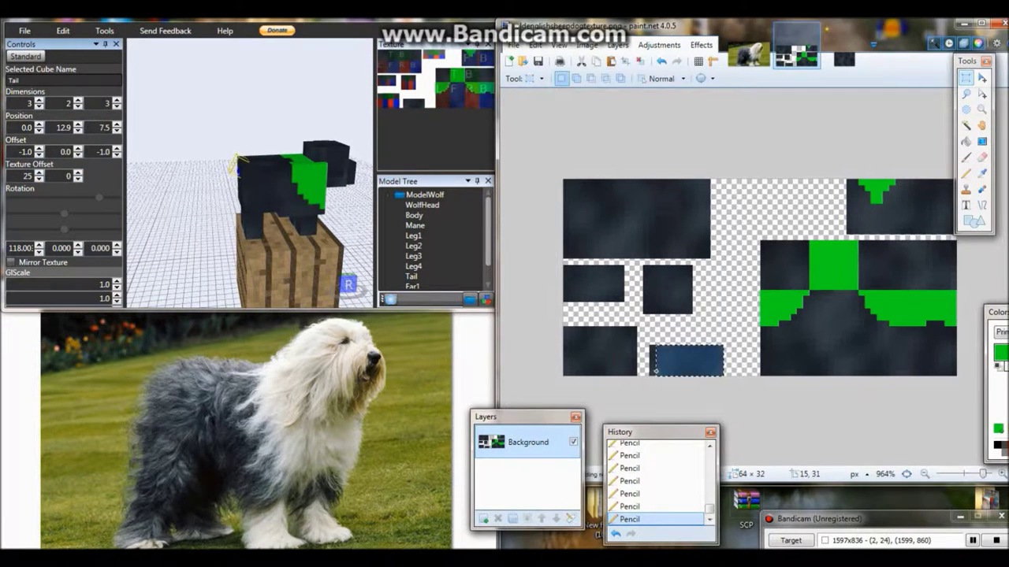
key("ctrl+x")
key("ctrl+v")
left_click_drag(768, 401, 844, 248)
key("ctrl+d")
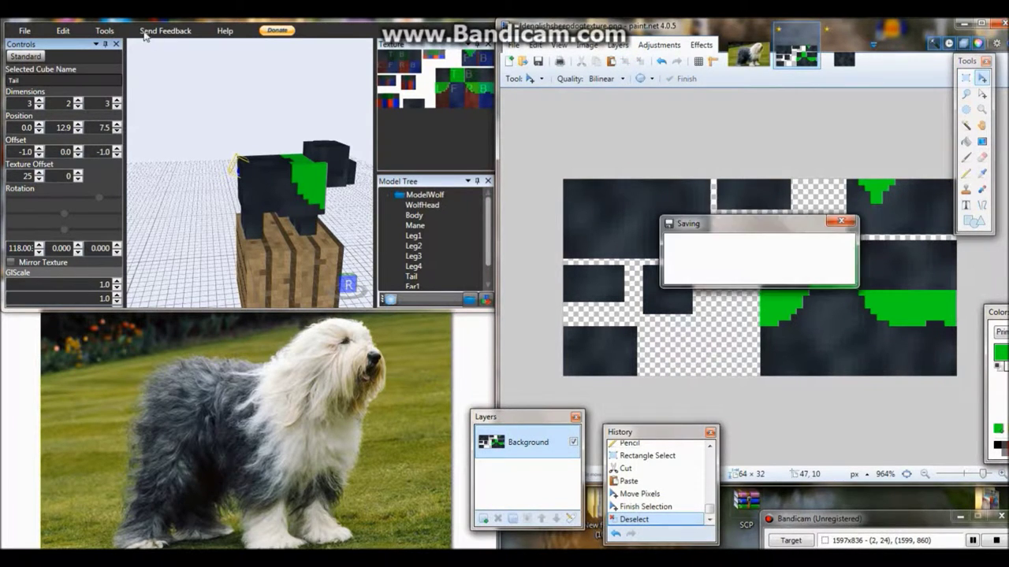
left_click(24, 30)
left_click(35, 79)
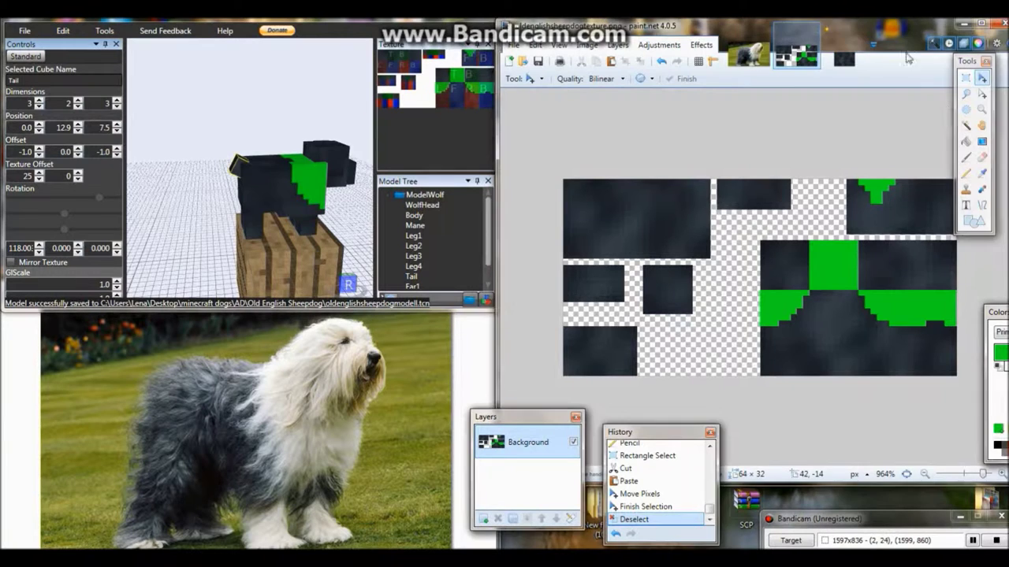
- Set the texture offset of Leg1 and Leg2 to 13, 24 and place a copy of the leg texture patch beside the original
left_click(413, 235)
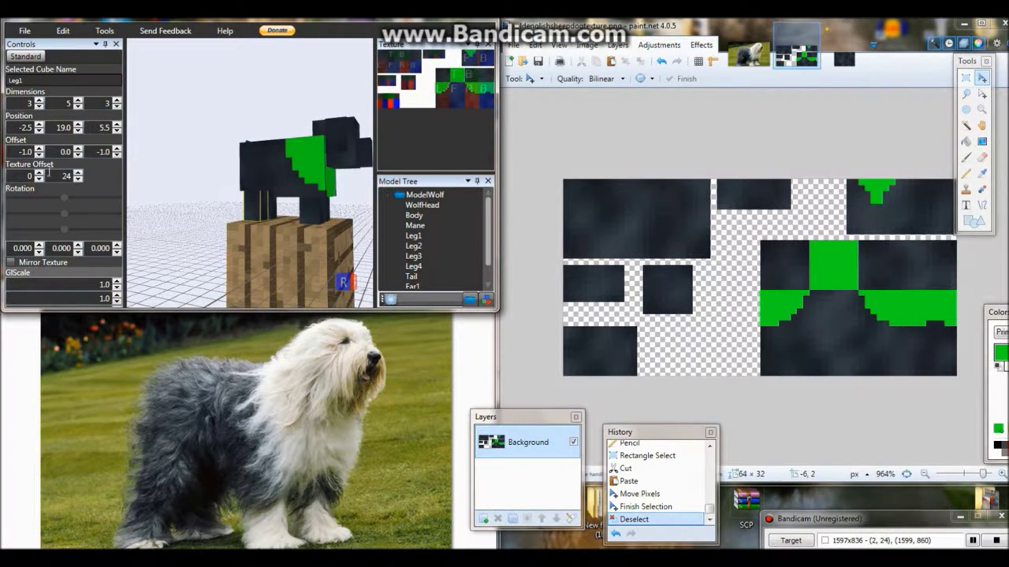
left_click(273, 213)
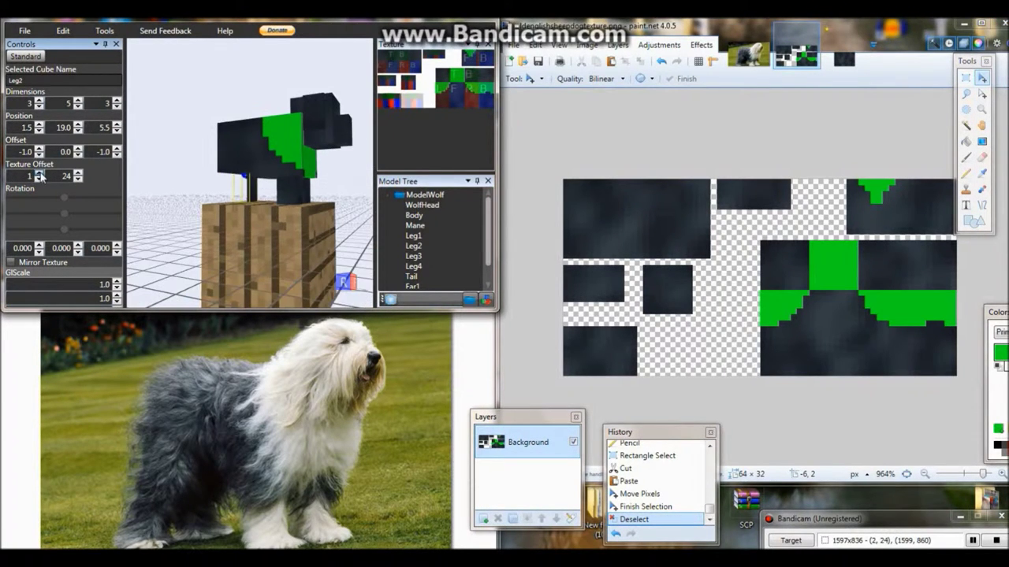
left_click(965, 77)
left_click_drag(639, 325, 564, 377)
key("ctrl+x")
key("ctrl+v")
key("ctrl+v")
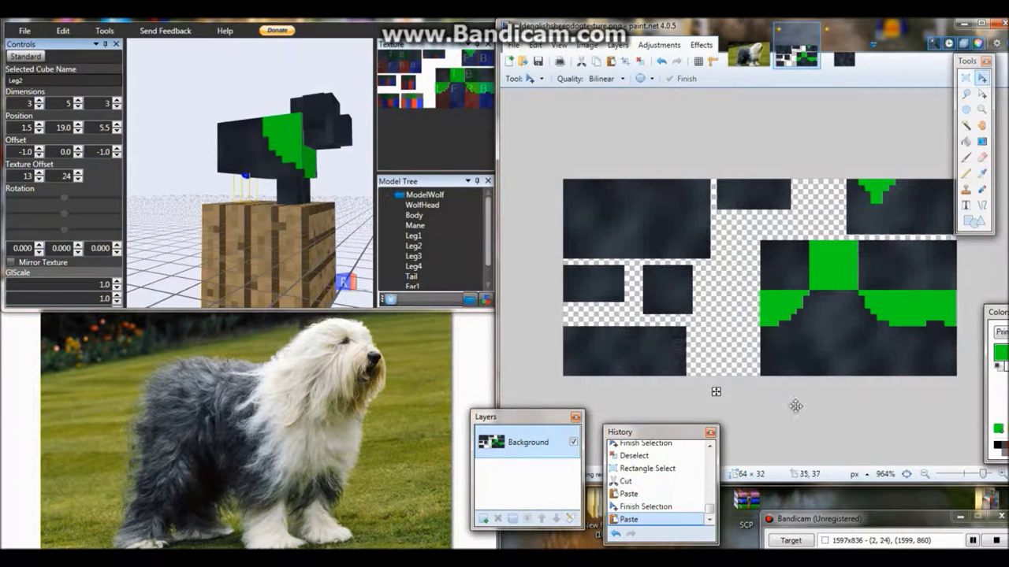
left_click_drag(686, 370, 768, 372)
key("ctrl+v")
key("s")
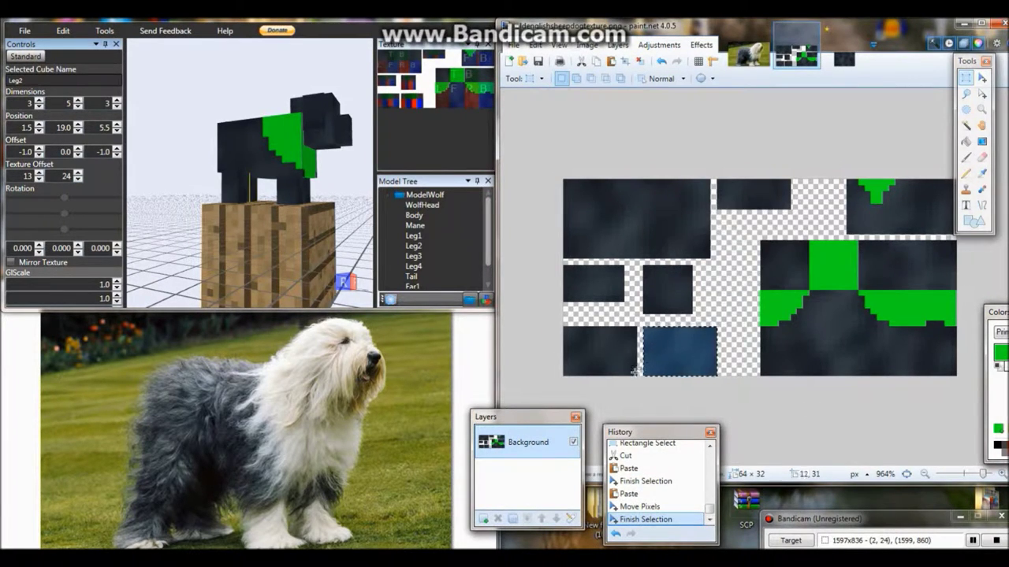
- Erase the bottom pixel row of the original leg patch and save both the texture and the model
left_click_drag(639, 369, 564, 377)
key("Delete")
key("ctrl+s")
left_click(24, 30)
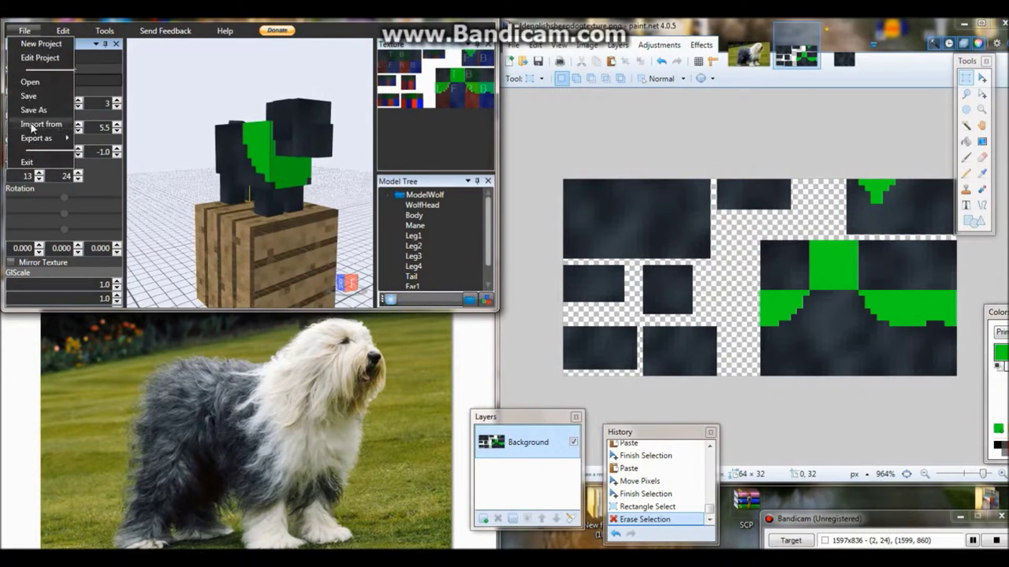
left_click(31, 93)
- Touch up the green area on the body block's right part with the Pencil and save the texture
left_click_drag(338, 197, 260, 197)
left_click(793, 51)
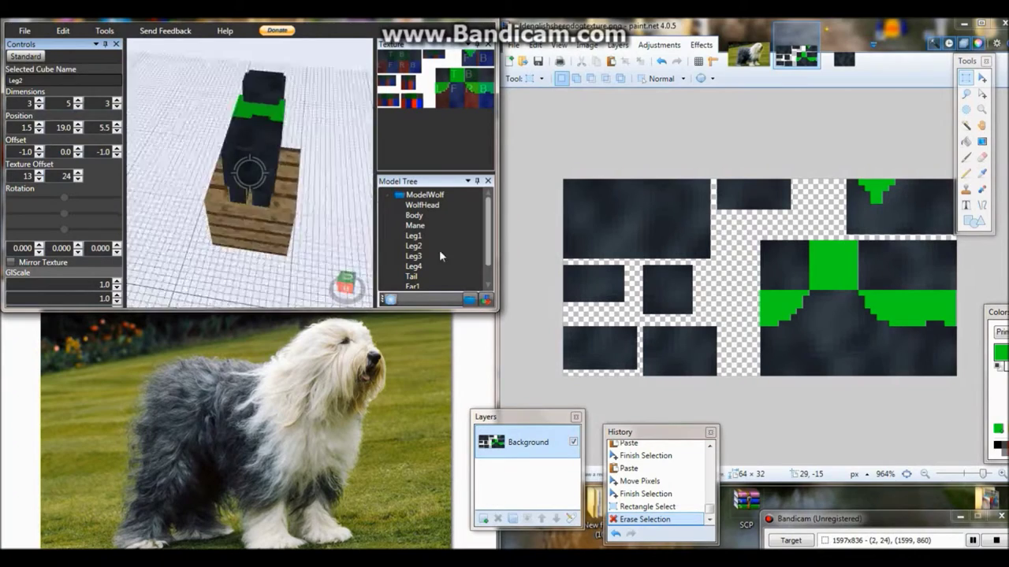
left_click(968, 179)
left_click(938, 314)
key("ctrl+s")
mouse_move(346, 221)
left_mouse_down()
mouse_move(300, 213)
mouse_move(177, 221)
mouse_move(426, 245)
left_mouse_up()
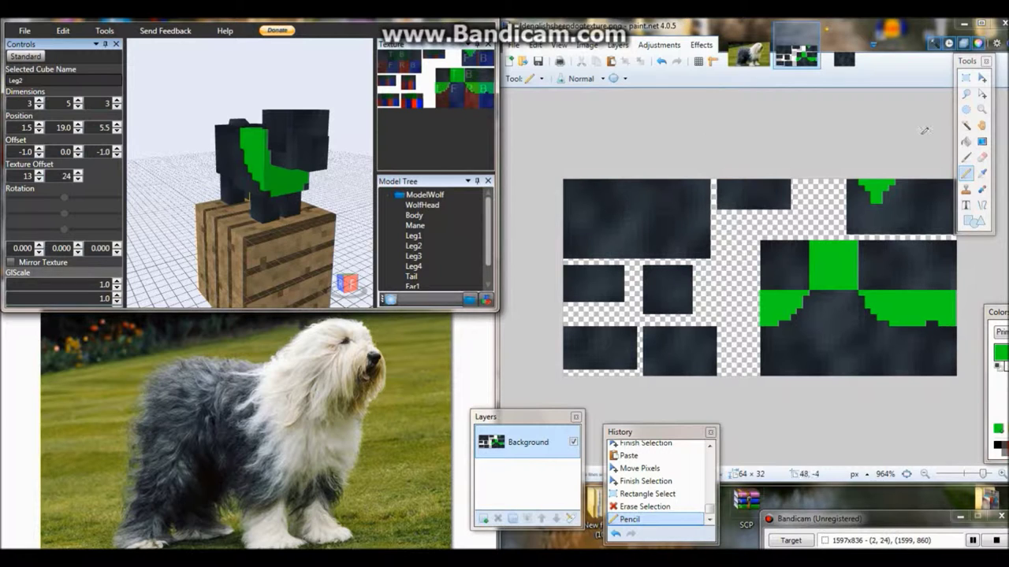
- Fill the large head block and the small square block below it with green using the Paint Bucket, and save the texture
left_click(966, 141)
left_click(632, 214)
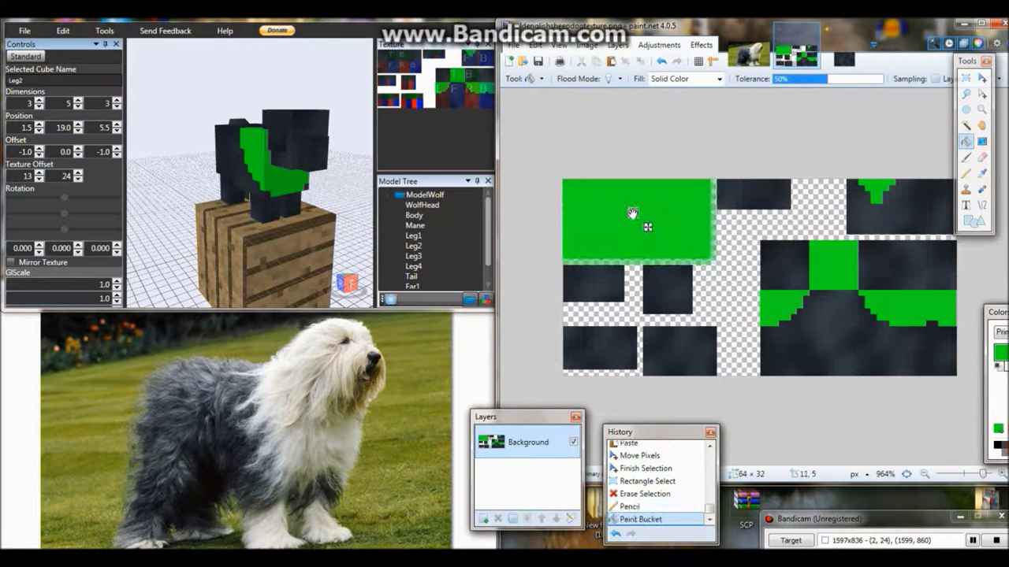
left_click(666, 289)
key("ctrl+s")
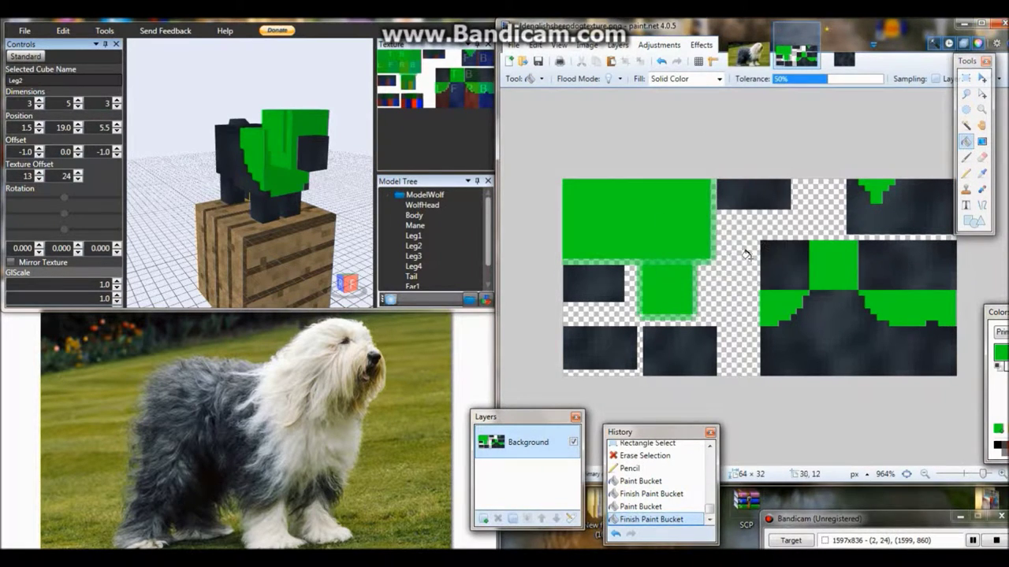
- Erase the green fringe that spilled around the head block and the small square block
left_click(967, 78)
key("Delete")
mouse_move(716, 262)
left_mouse_down()
mouse_move(710, 203)
mouse_move(709, 260)
left_mouse_up()
key("Delete")
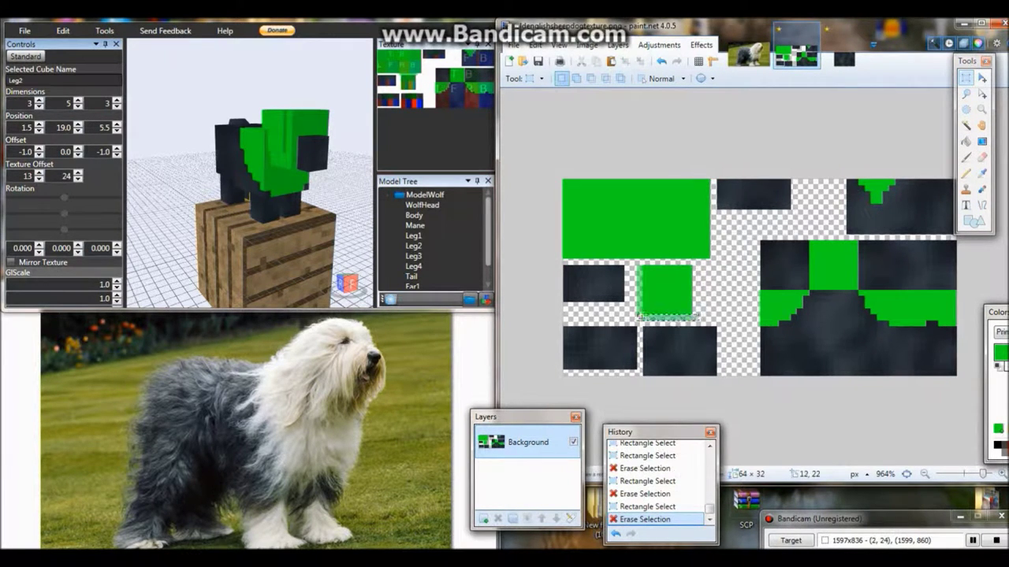
- Fill the snout block with green at 28% tolerance, erase the fringe around it, and save the texture
left_click(966, 141)
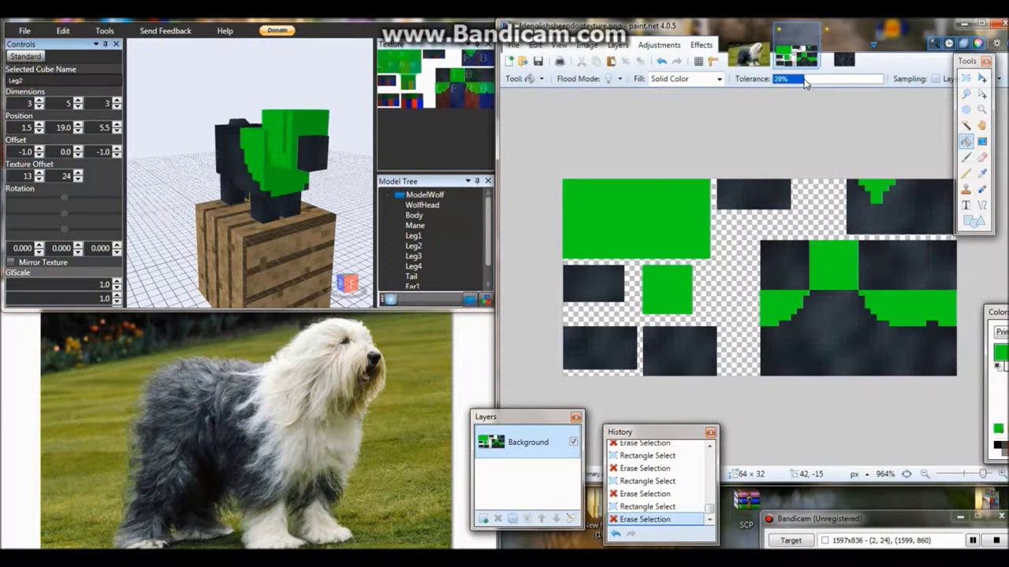
left_click(634, 268)
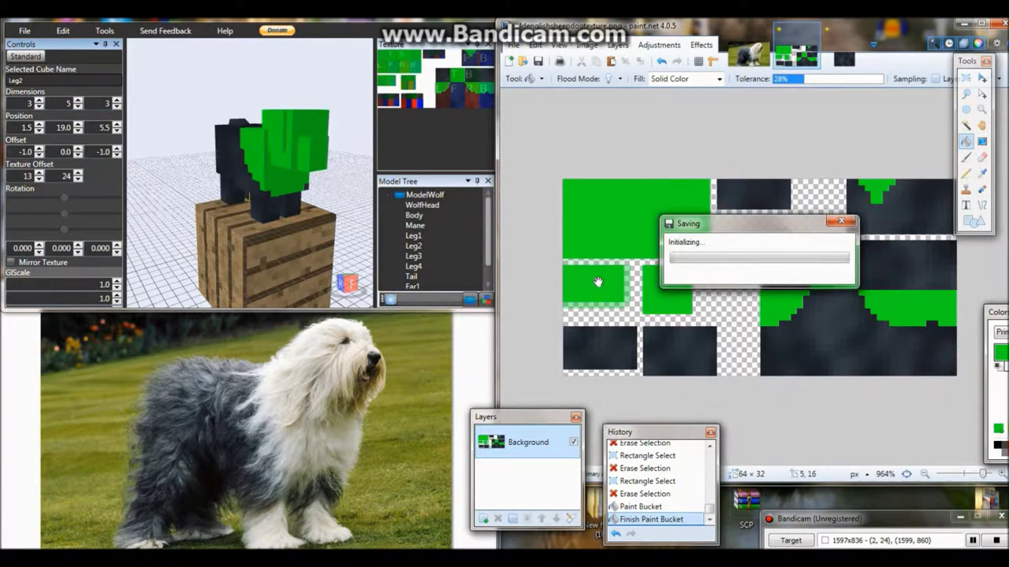
key("s")
left_click_drag(633, 314, 565, 309)
key("Delete")
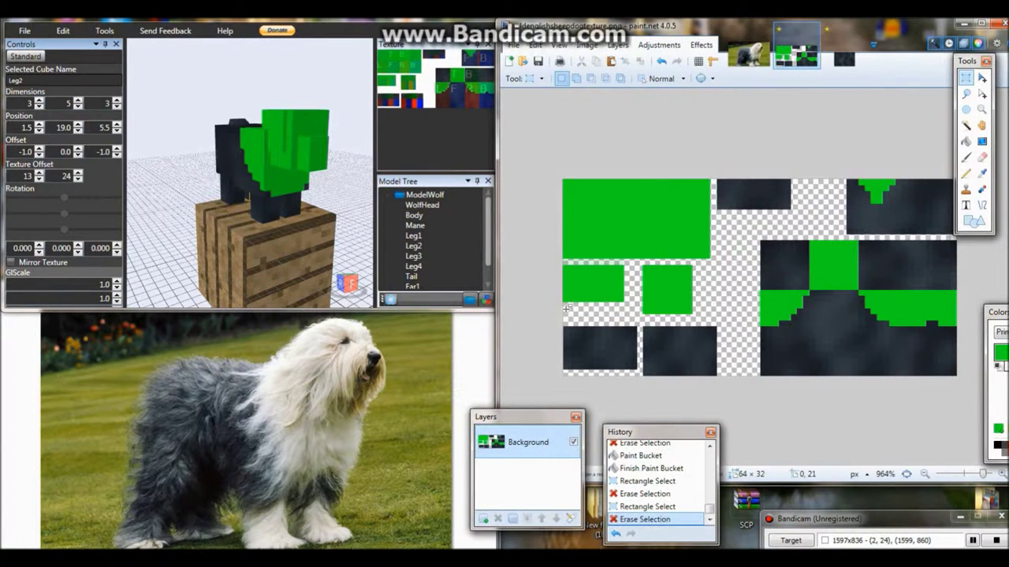
key("ctrl+s")
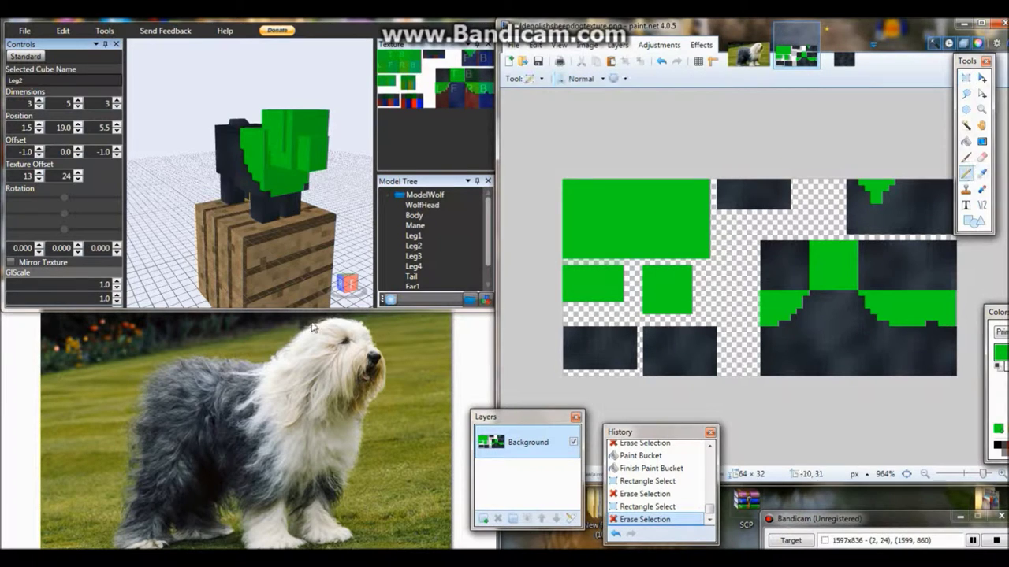
- Draw a stepped green boundary line across the front leg block, raised in the middle, and save the texture
left_click(966, 173)
left_click(580, 353)
key("ctrl+s")
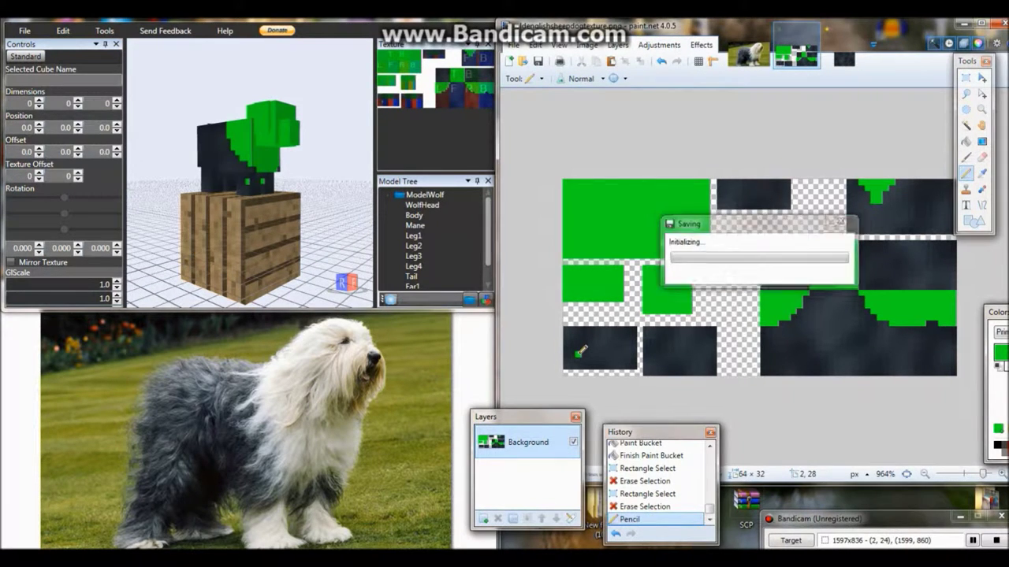
left_click_drag(578, 354, 588, 354)
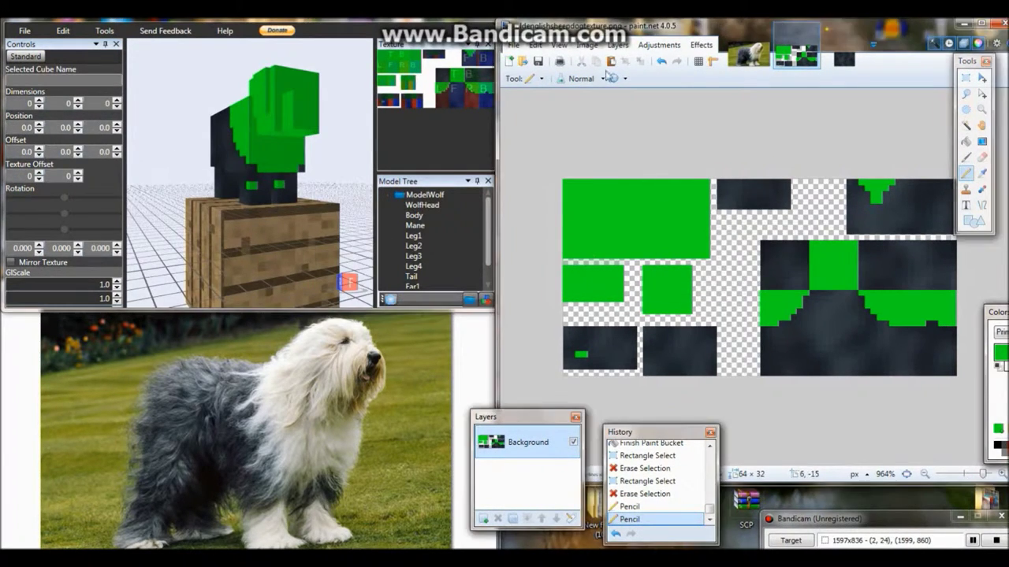
key("ctrl+s")
mouse_move(575, 361)
left_mouse_down()
mouse_move(563, 361)
mouse_move(602, 355)
left_mouse_up()
key("ctrl+s")
key("ctrl+s")
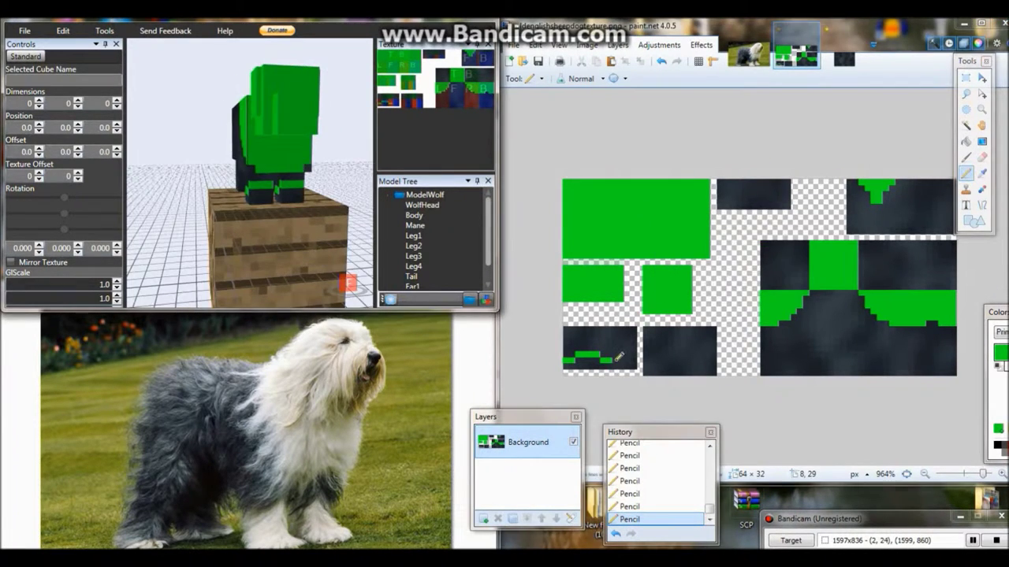
- Continue the green boundary to the front leg block's right edge, fill everything below it with green, and save the texture
left_click_drag(621, 362, 636, 363)
key("ctrl+s")
left_click(620, 364)
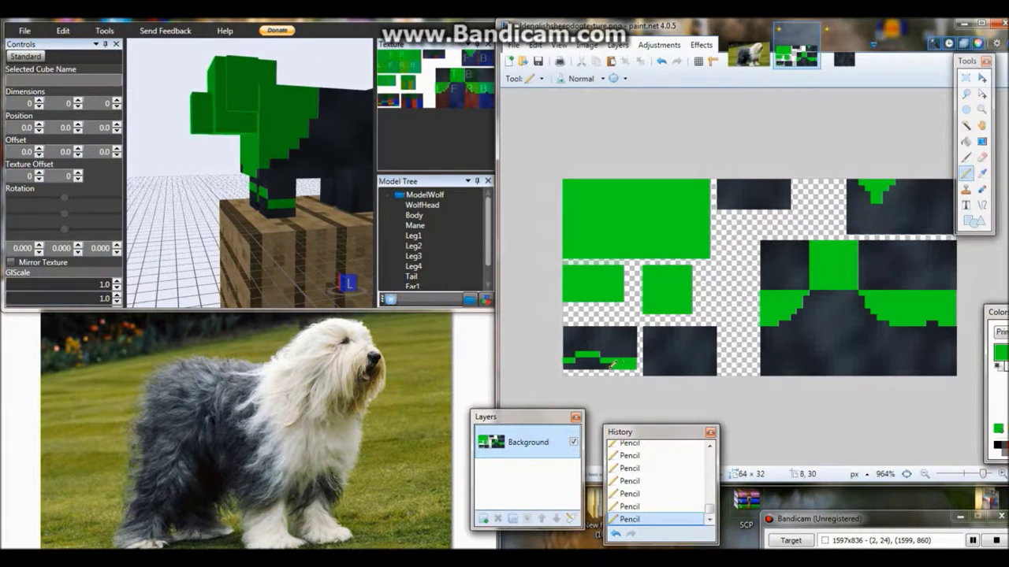
key("ctrl+s")
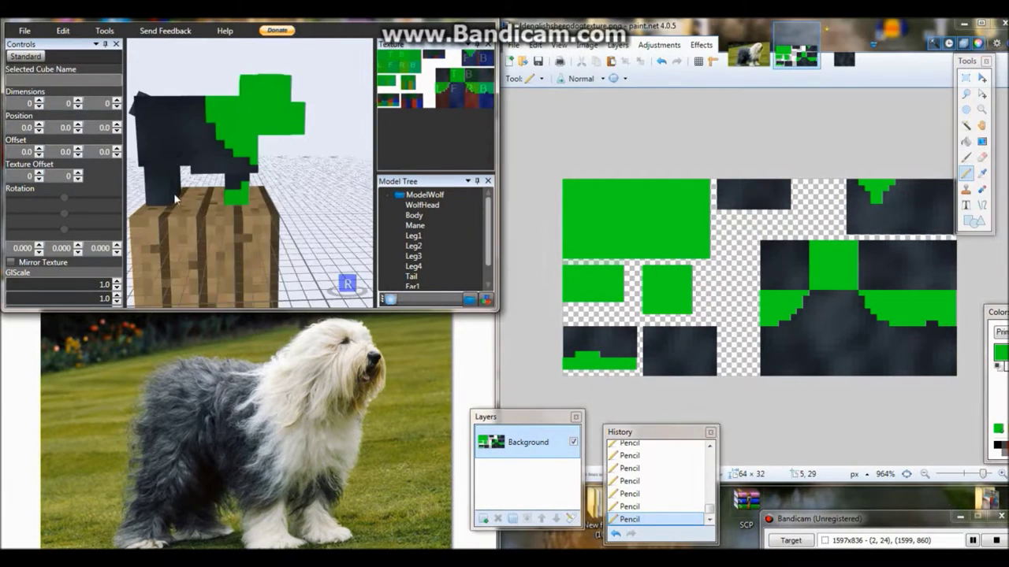
left_click(653, 372)
key("ctrl+s")
key("ctrl+z")
key("ctrl+s")
- Paint a short green strip along the lower edge of the hind leg block, save the texture, and check the paws on the model
left_click_drag(662, 371, 677, 371)
key("ctrl+s")
left_click(657, 371)
key("ctrl+s")
left_click_drag(236, 213, 306, 214)
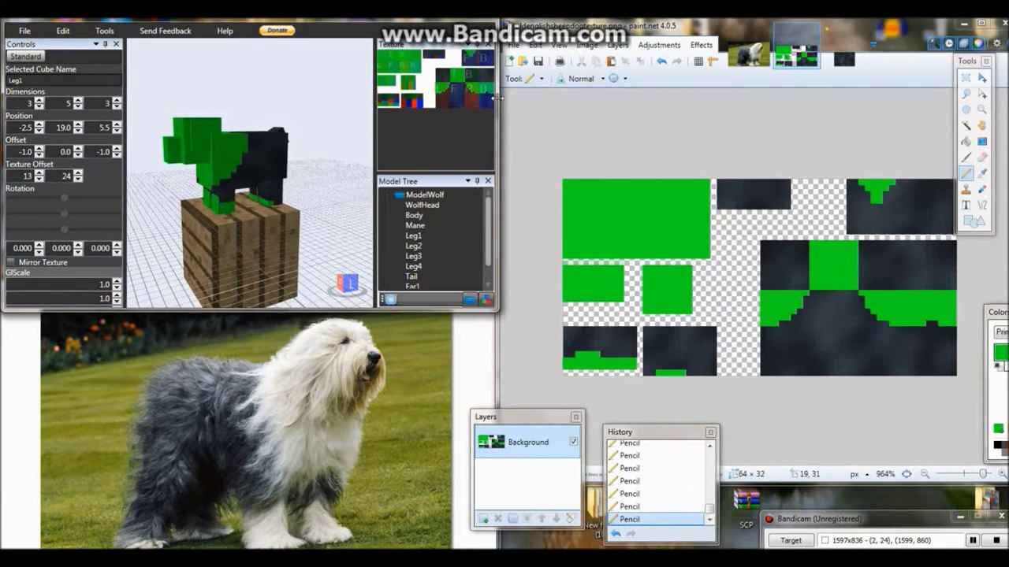
- Clear the 32 × 22 fur pattern image and fill it completely with a khaki base colour
key("ctrl+shift+Tab")
key("ctrl+shift+Tab")
key("Delete")
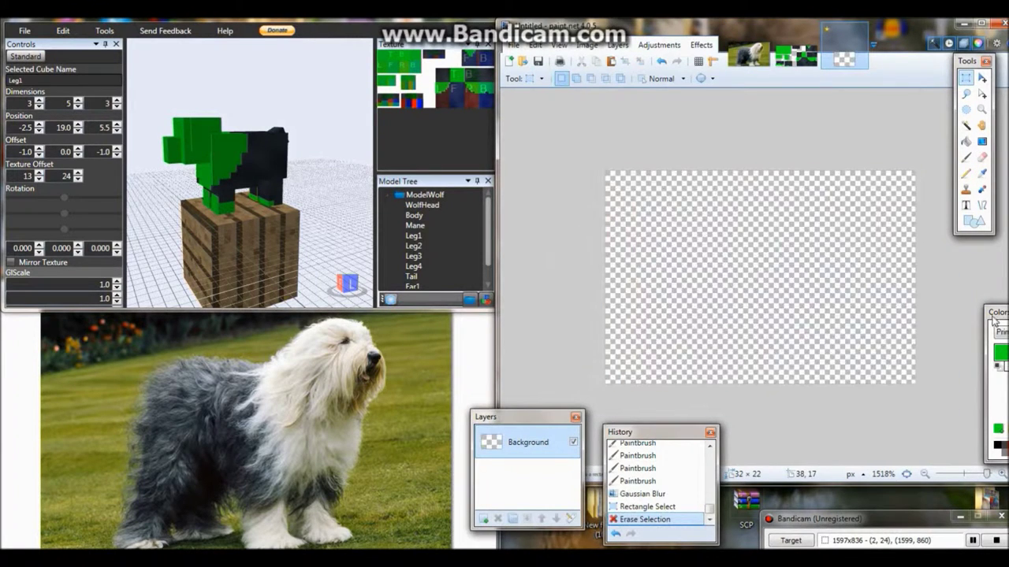
left_click_drag(997, 312, 806, 359)
left_click(888, 450)
key("f")
left_click(804, 268)
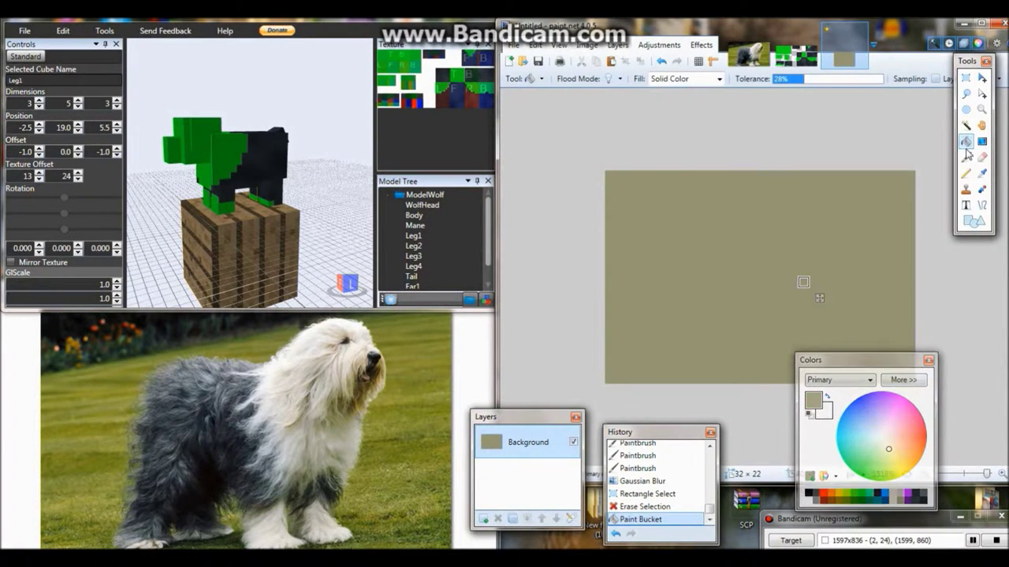
- Brush short light grey fur strokes across the whole khaki pattern image, using width 2 and 75% hardness
key("b")
left_click(886, 439)
left_click_drag(609, 228, 670, 172)
left_click_drag(623, 268, 682, 206)
left_click_drag(657, 256, 721, 199)
left_click_drag(652, 288, 609, 347)
left_click_drag(683, 192, 693, 185)
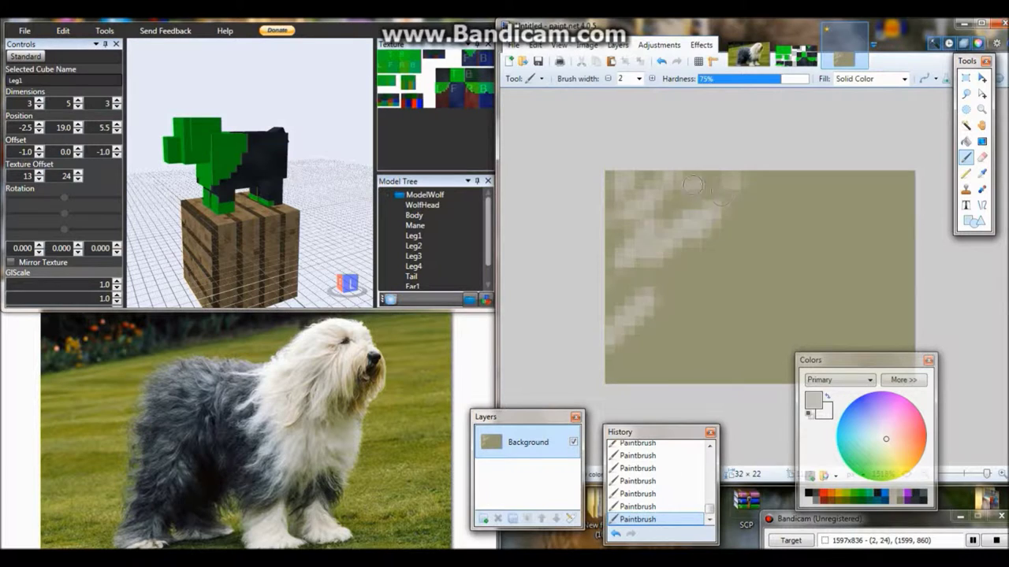
mouse_move(669, 292)
left_mouse_down()
mouse_move(732, 281)
mouse_move(697, 357)
mouse_move(759, 306)
left_mouse_up()
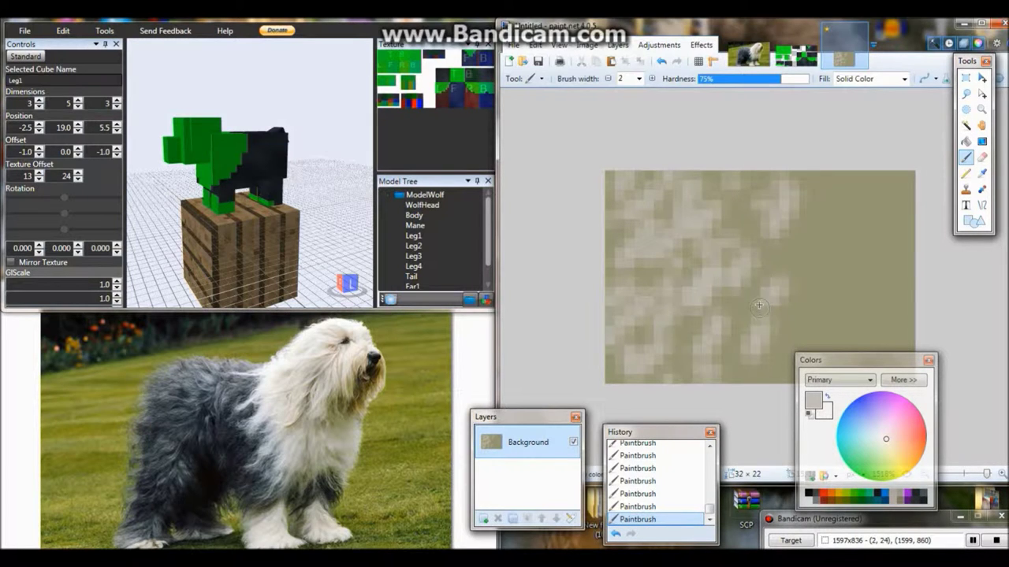
mouse_move(784, 366)
left_mouse_down()
mouse_move(820, 280)
mouse_move(888, 332)
left_mouse_up()
left_click_drag(872, 402, 947, 321)
- Layer lighter beige fur strokes over the grey ones, and break them up with strokes in the olive base tone
left_click_drag(648, 201, 692, 172)
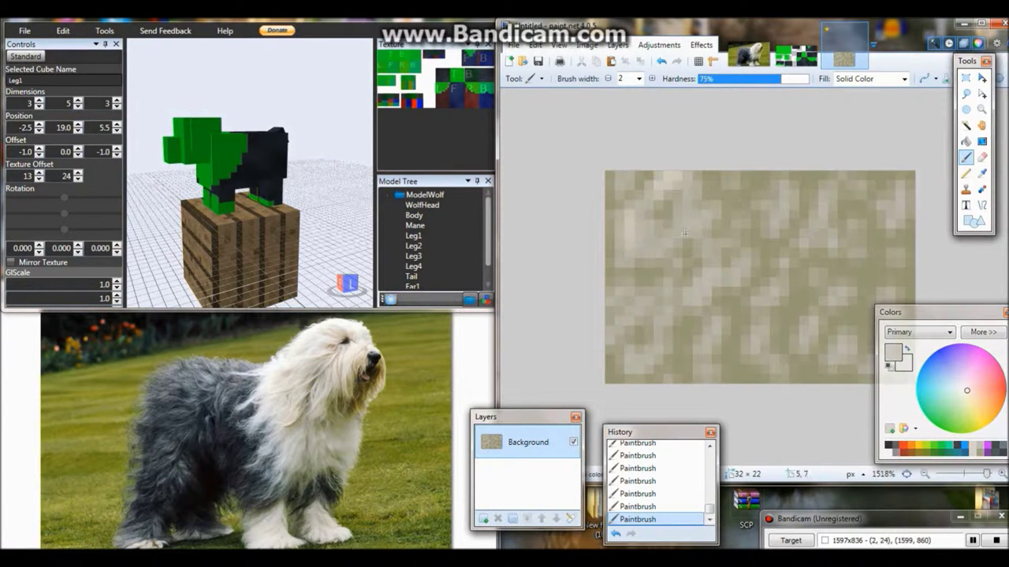
left_click_drag(673, 266, 768, 189)
left_click_drag(632, 345, 804, 229)
left_click_drag(724, 370, 818, 247)
mouse_move(848, 277)
left_mouse_down()
mouse_move(883, 385)
mouse_move(872, 386)
left_mouse_up()
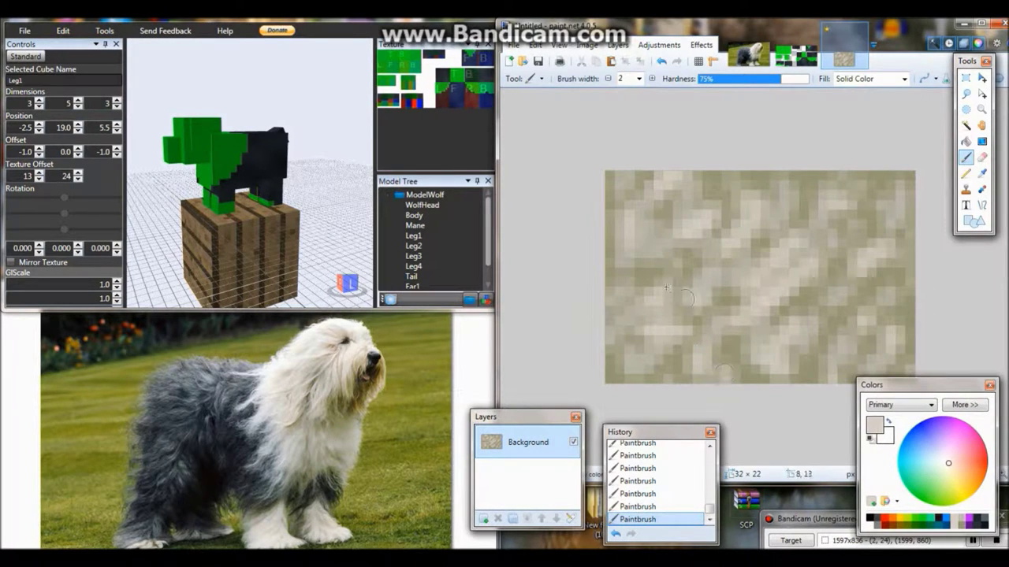
key("k")
left_click(854, 345)
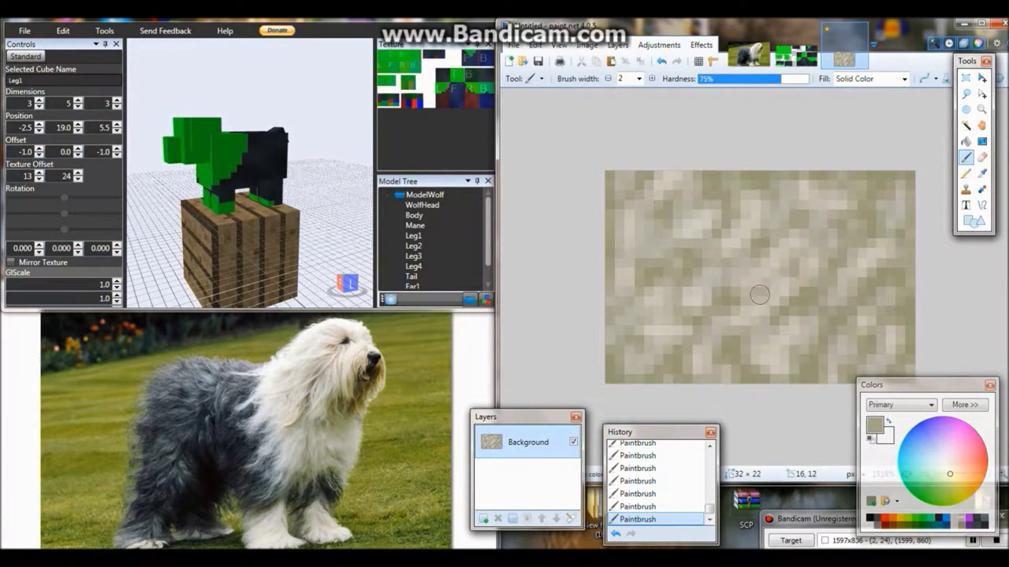
- Soften the painted fur with a Gaussian Blur and add more beige brush strokes over it
left_click(702, 45)
mouse_move(733, 93)
left_click(867, 108)
left_click(779, 268)
key("x")
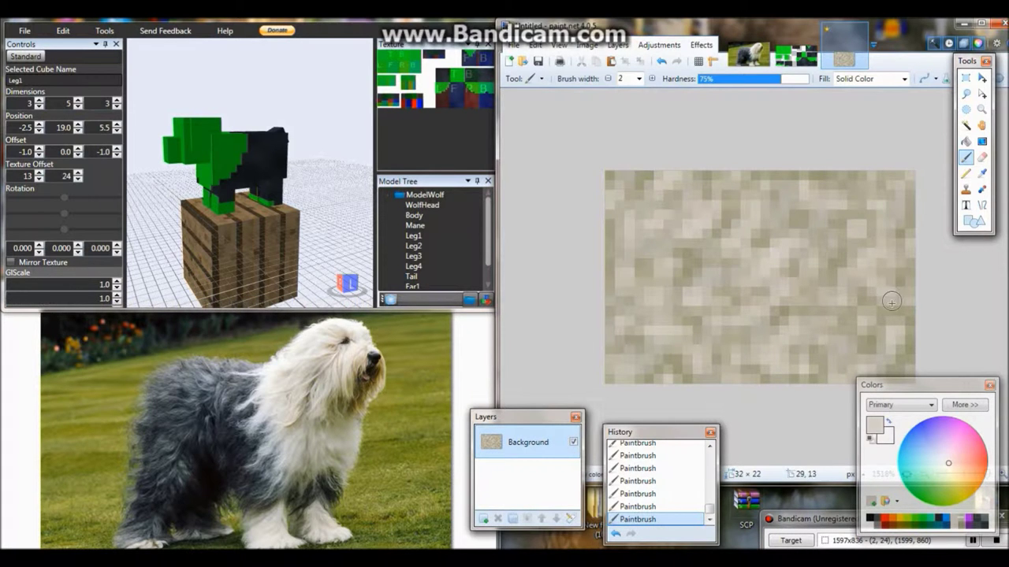
- Apply a Gaussian Blur with radius 2 to the finished beige fur pattern
left_click(702, 44)
mouse_move(733, 90)
left_click(867, 108)
left_click_drag(766, 201, 729, 83)
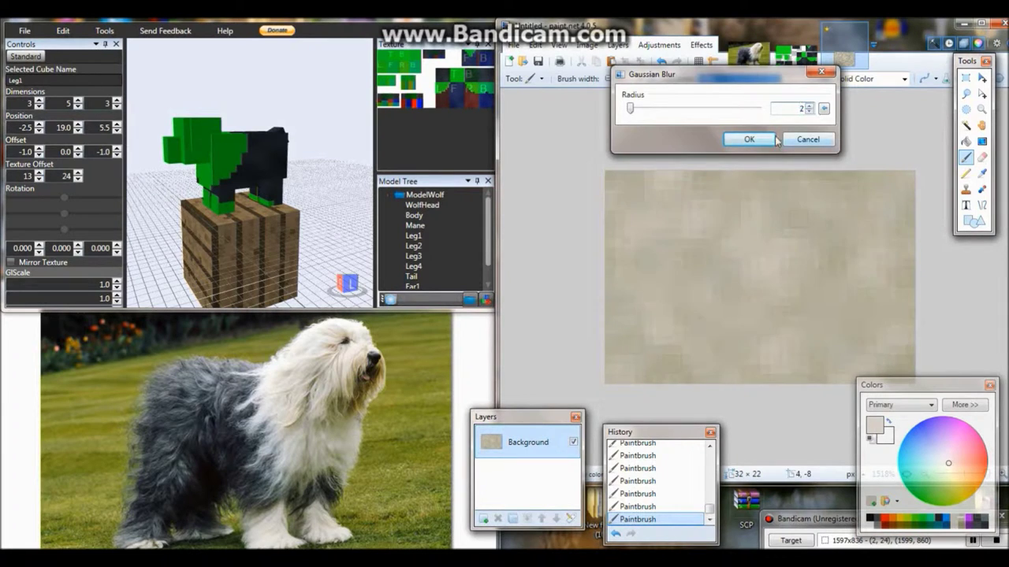
left_click(749, 139)
- Copy the whole beige pattern and paste it onto a new layer beneath Background in the sheepdog texture
key("ctrl+a")
key("ctrl+Tab")
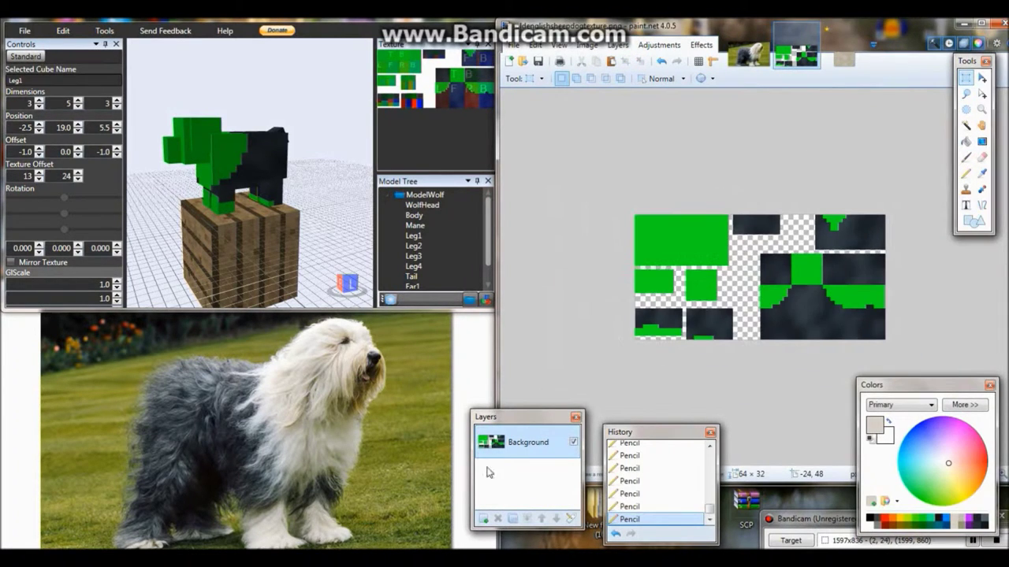
left_click(556, 520)
key("ctrl+v")
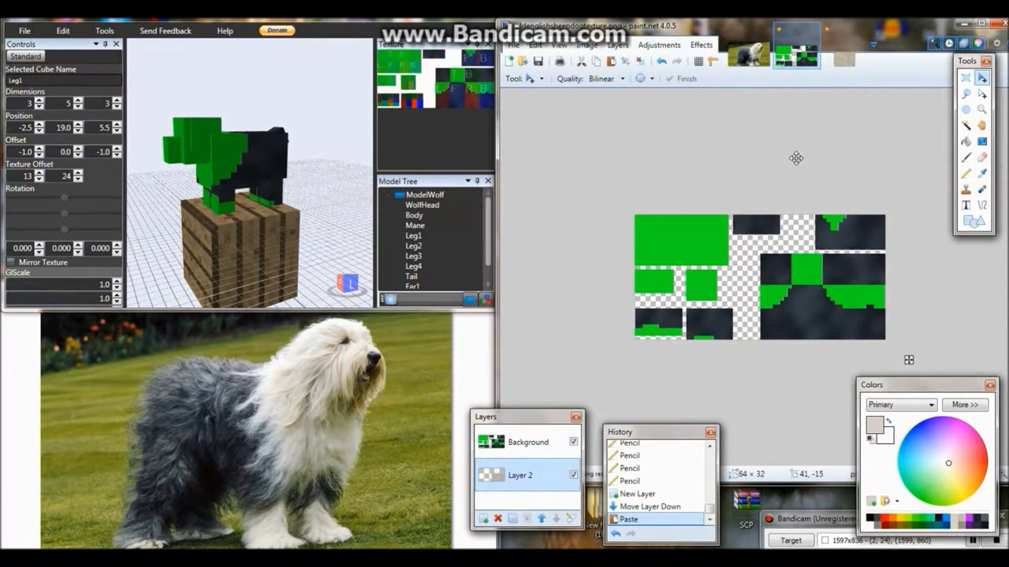
key("ctrl+d")
key("ctrl+plus")
key("s")
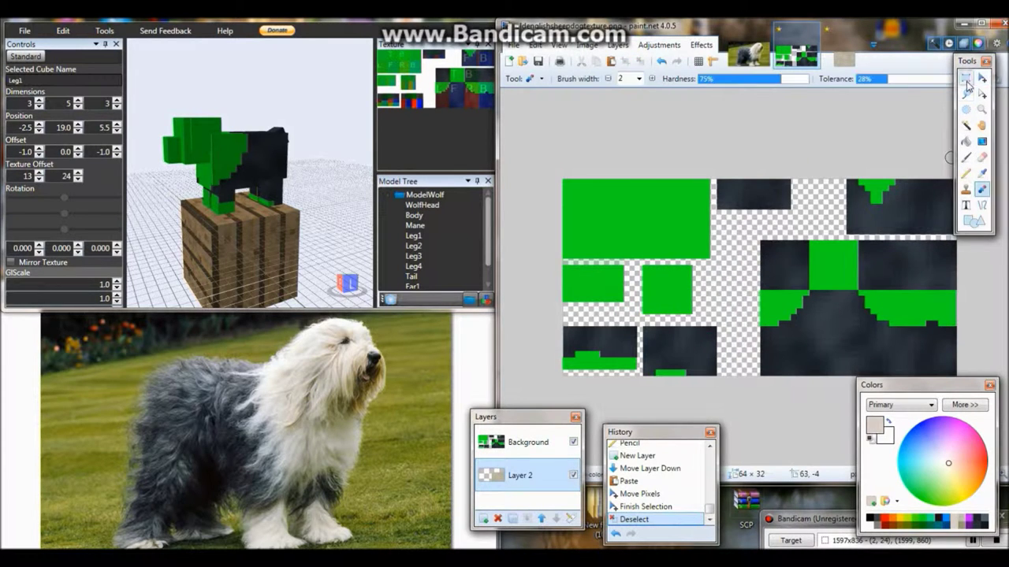
- Paste further copies of the beige pattern on Layer 2 behind the body blocks and fit one behind the snout block
key("ctrl+v")
key("s")
left_click_drag(889, 254, 837, 298)
key("ctrl+v")
key("s")
left_click_drag(851, 214, 865, 310)
key("ctrl+z")
key("s")
key("ctrl+v")
left_click_drag(725, 301, 833, 323)
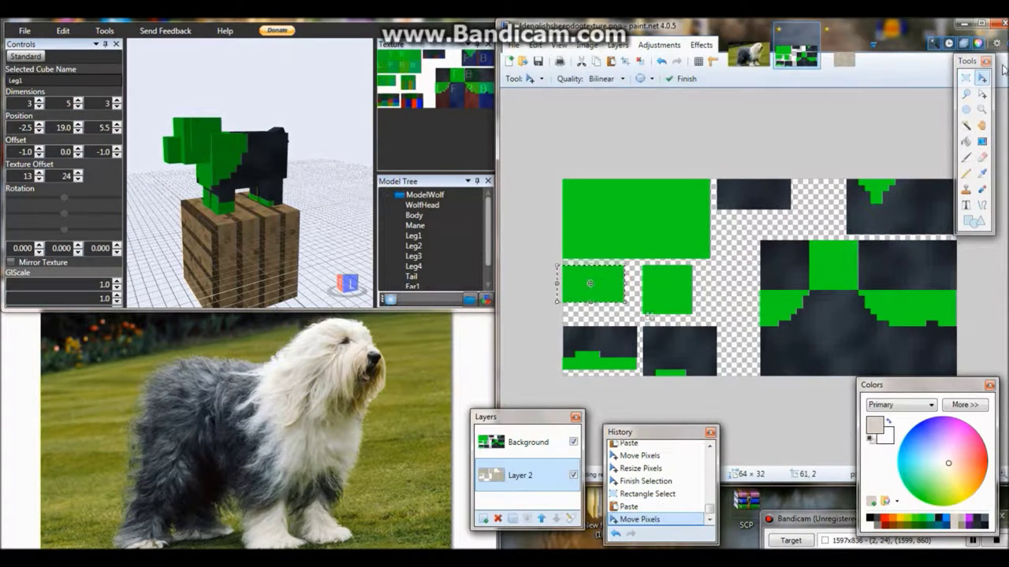
- Paste another copy of the beige pattern on Layer 2 behind the leg blocks and deselect it
key("s")
key("ctrl+v")
mouse_move(673, 356)
left_mouse_down()
mouse_move(603, 351)
mouse_move(843, 307)
mouse_move(674, 357)
left_mouse_up()
key("ctrl+d")
key("s")
- Select all green areas on the Background layer with the Magic Wand at 0% tolerance and delete them
key("alt+Page_Down")
left_click(966, 125)
left_click(631, 221)
left_click(599, 288, "ctrl")
left_click(667, 292, "ctrl")
left_click(670, 373, "ctrl")
left_click(595, 368, "ctrl")
left_click(840, 267, "ctrl")
left_click(874, 185, "ctrl")
key("Delete")
- Merge the Background layer down into Layer 2, save the texture, and check the beige fur on the model
left_click(527, 518)
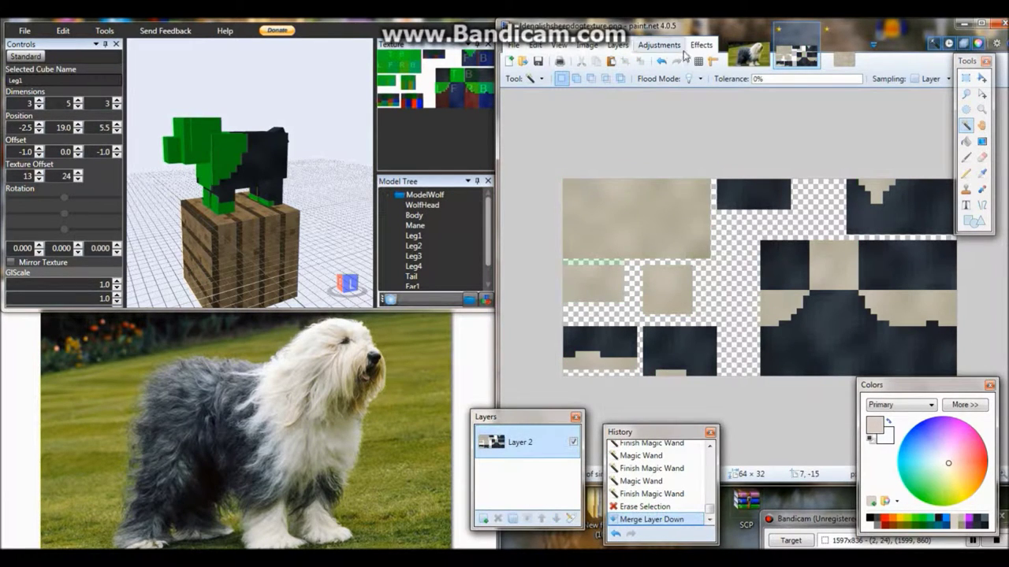
key("ctrl+s")
mouse_move(220, 236)
left_mouse_down()
mouse_move(222, 248)
mouse_move(328, 195)
mouse_move(297, 197)
left_mouse_up()
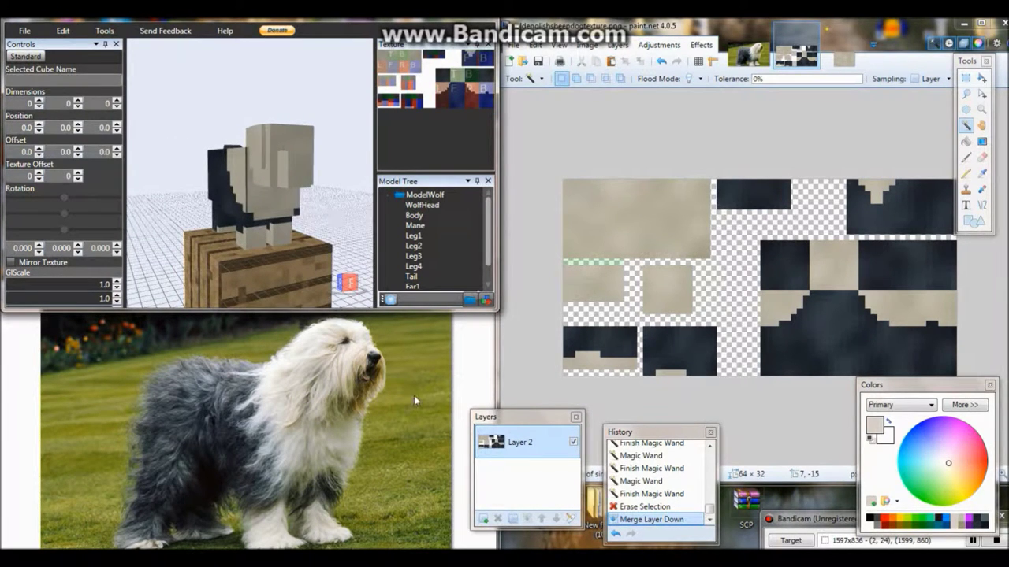
- Copy the texture's large 32 × 22 body block and paste it into a new image of the same size
left_click(965, 78)
left_click_drag(957, 236, 760, 377)
key("ctrl+c")
key("ctrl+n")
left_click(762, 331)
key("ctrl+v")
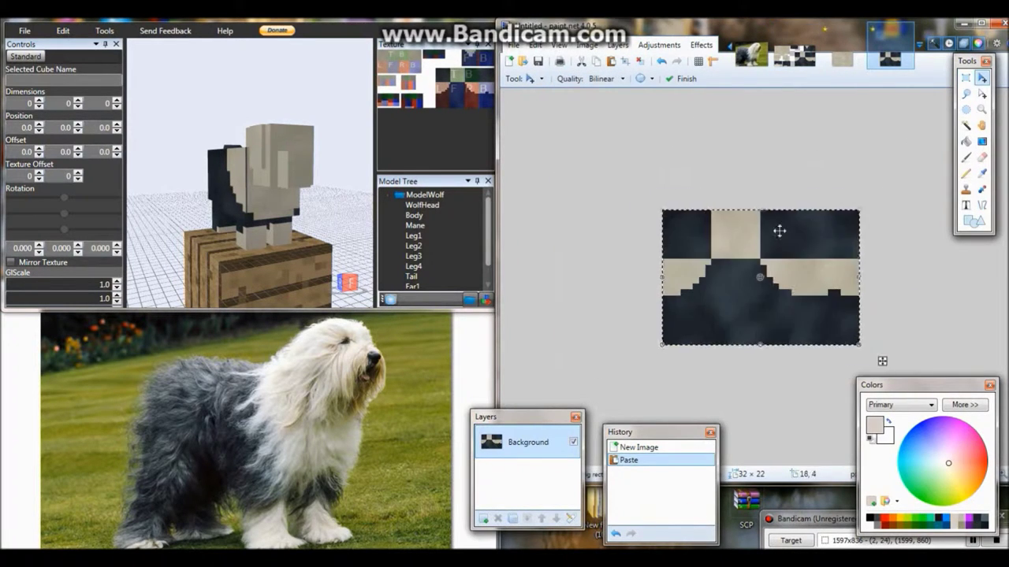
- Copy the lower 32 × 14 section of the body block and paste it into another new image
scroll(754, 266, "up", 2)
key("ctrl+d")
left_click_drag(683, 253, 614, 346)
left_click_drag(602, 249, 919, 386)
key("ctrl+c")
key("ctrl+n")
left_click(767, 326)
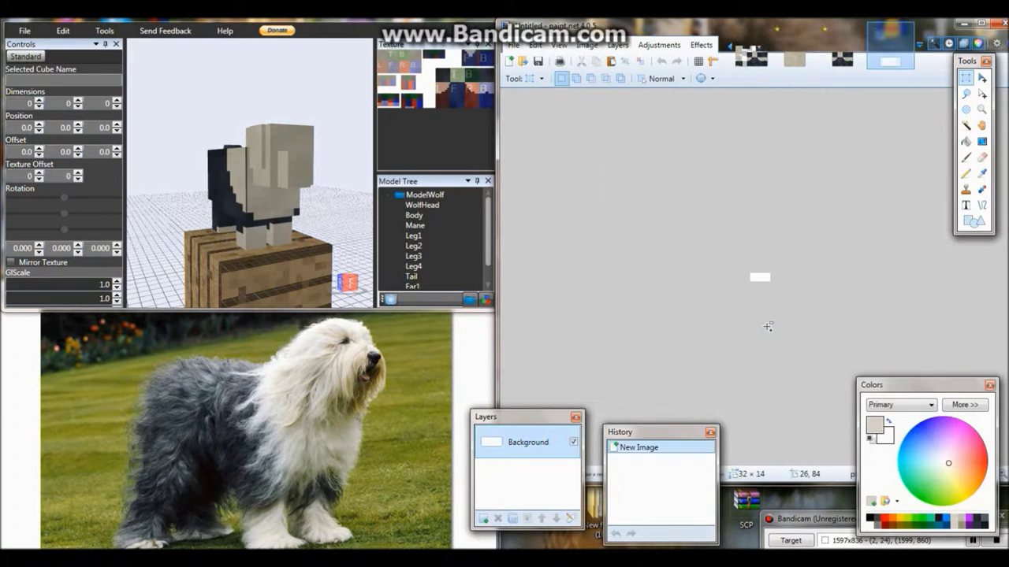
key("ctrl+v")
scroll(837, 214, "up", 3)
key("ctrl+d")
- Select the stepped band of pixels along the beige and dark fur boundary and soften it with a Gaussian Blur
left_click_drag(619, 180, 618, 208)
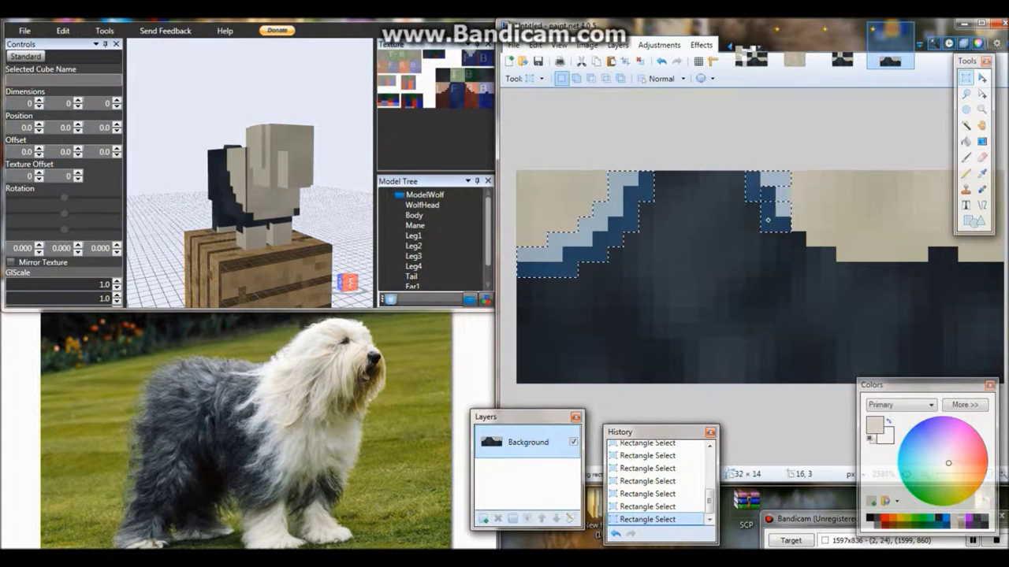
left_click_drag(845, 260, 949, 261)
left_click(693, 45)
mouse_move(712, 92)
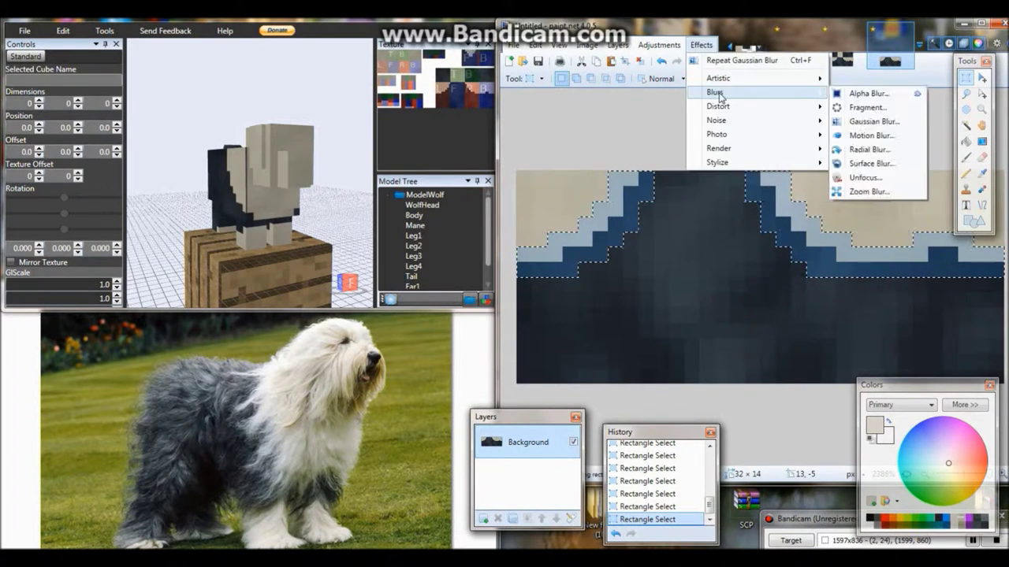
left_click(874, 125)
left_click(786, 279)
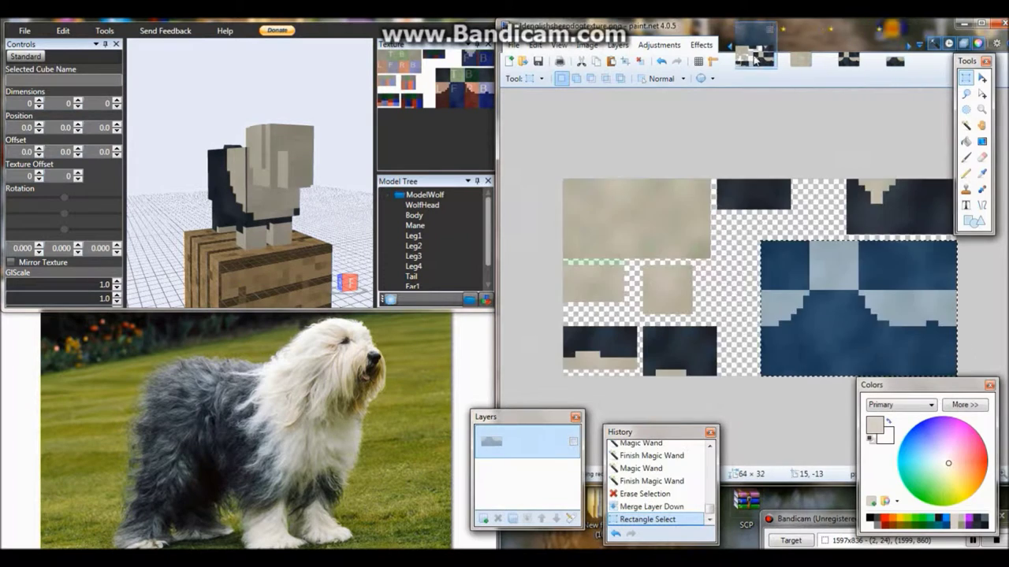
- Paste the blended section back over the lower part of the texture's body block and check it on the model
key("ctrl+v")
left_click_drag(896, 344, 864, 219)
key("ctrl+d")
left_click_drag(260, 205, 237, 211)
- Copy the texture's upper-right 18 × 9 block and paste it into a new image of that size
left_click(965, 77)
left_click_drag(846, 179, 955, 236)
key("ctrl+c")
key("ctrl+n")
key("Return")
key("ctrl+v")
scroll(765, 201, "up", 6)
key("s")
key("ctrl+d")
- Select the pixels around the edge of the beige patch in the 18 × 9 image and soften them with a Gaussian Blur
mouse_move(715, 210)
left_mouse_down()
mouse_move(761, 240)
mouse_move(714, 240)
mouse_move(740, 248)
left_mouse_up()
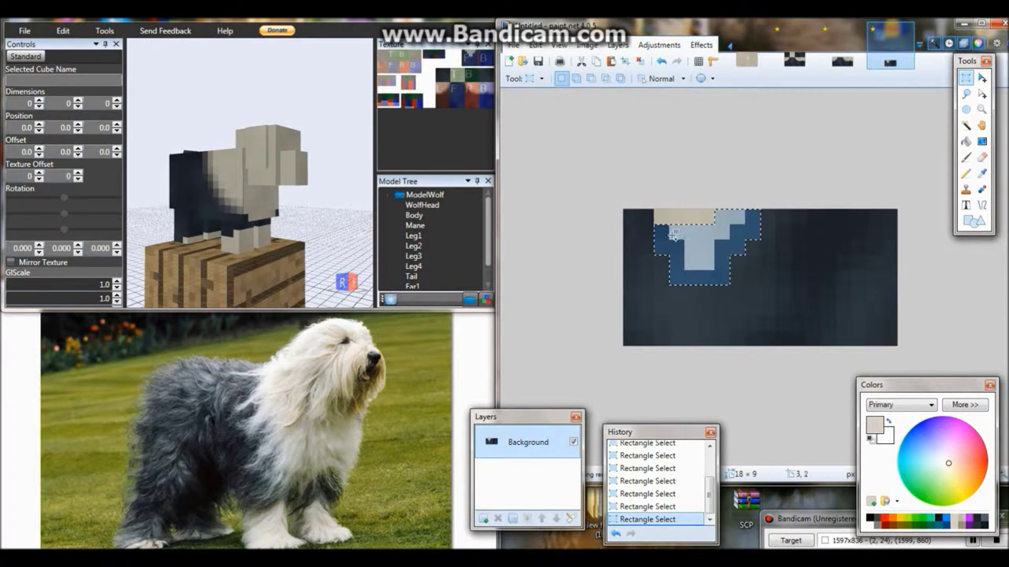
left_click(701, 44)
mouse_move(718, 92)
left_click(864, 124)
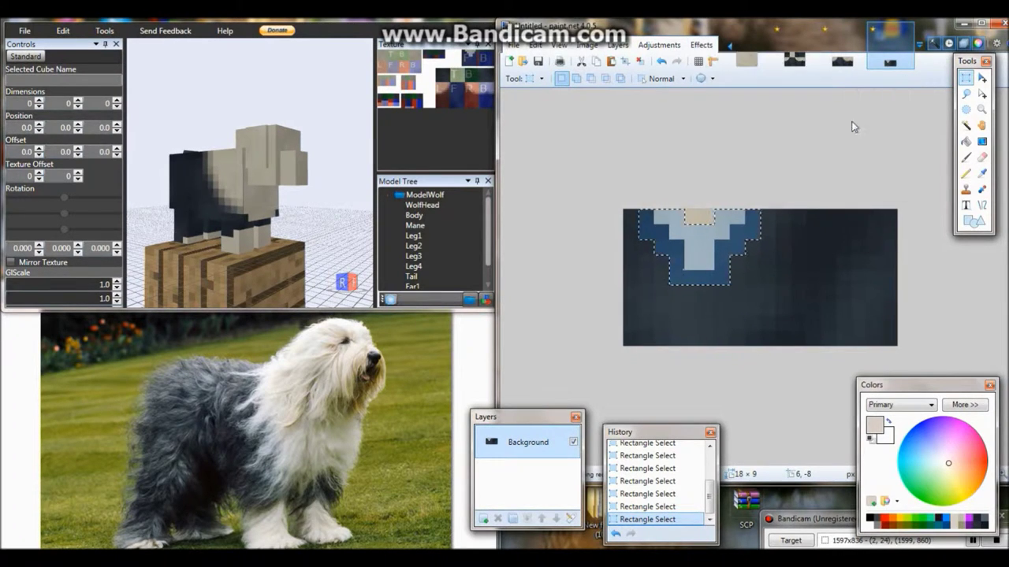
key("Return")
- Paste the blended 18 × 9 block back over the texture's upper-right block and check the seam on the model
key("ctrl+a")
key("ctrl+c")
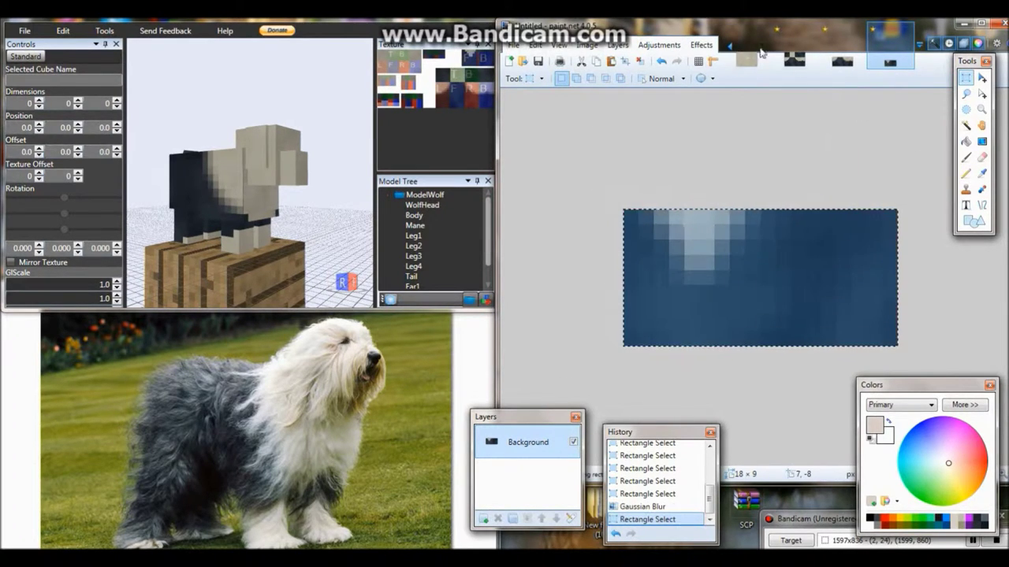
left_click(793, 55)
key("ctrl+v")
left_click_drag(717, 126, 882, 120)
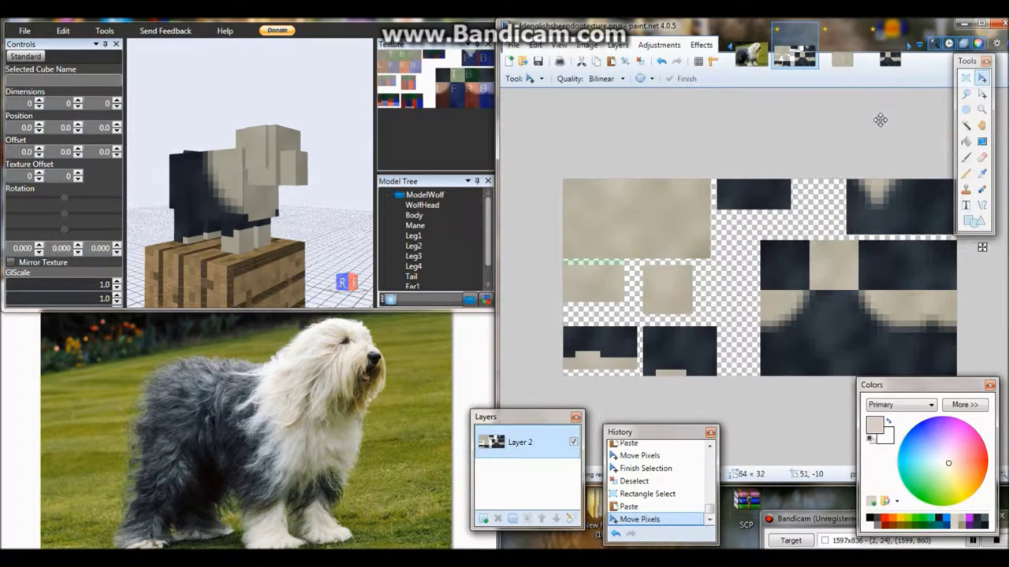
key("ctrl+d")
mouse_move(252, 236)
left_mouse_down()
mouse_move(223, 193)
mouse_move(275, 211)
mouse_move(230, 233)
mouse_move(255, 240)
left_mouse_up()
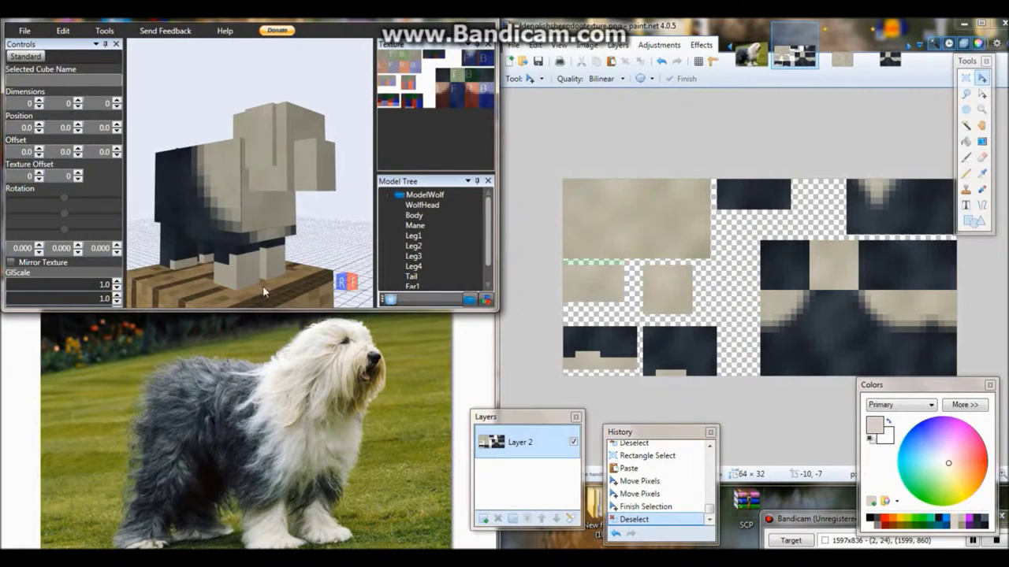
left_click_drag(243, 309, 186, 233)
- Sample a dark grey from the body block's fur boundary, pencil it beside the upper-right block's beige patch, and save the texture
left_click(981, 173)
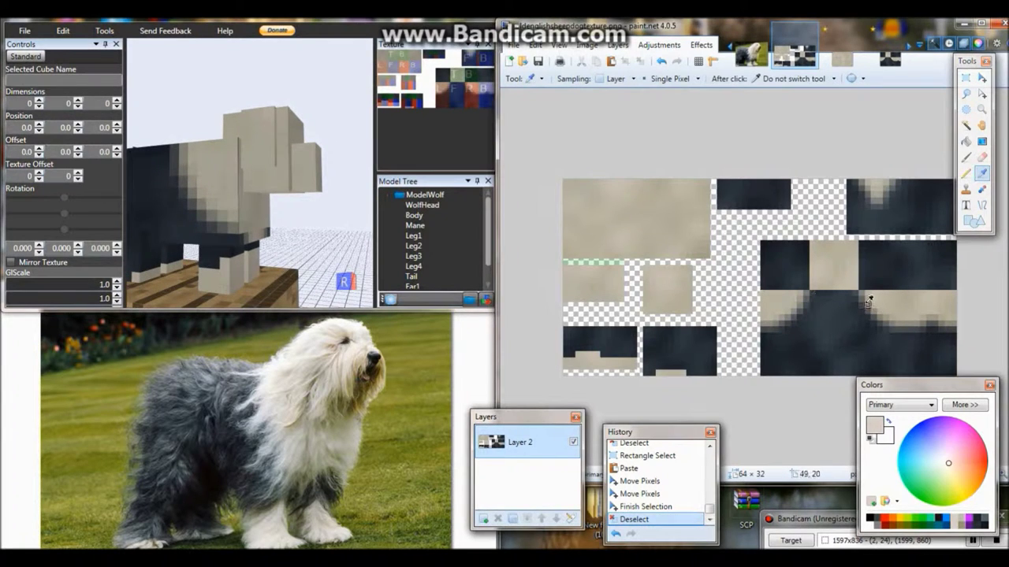
left_click(973, 77)
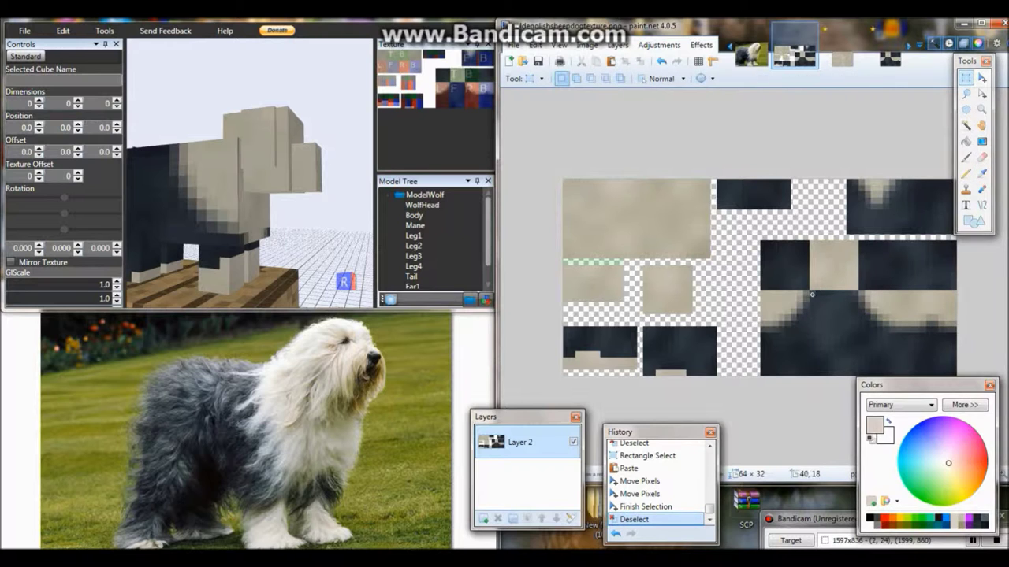
left_click(981, 173)
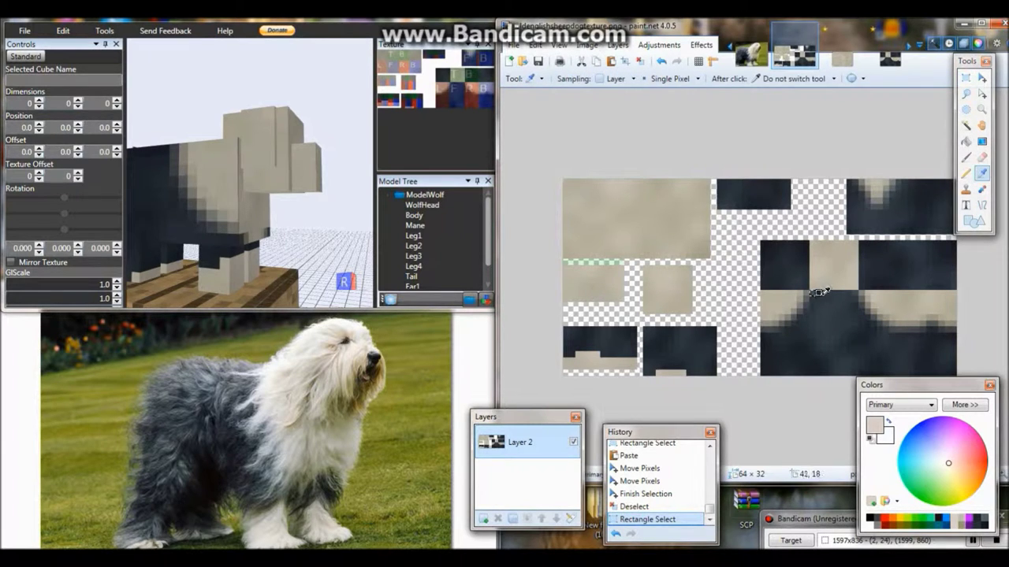
left_click(810, 293)
key("ctrl+d")
key("o")
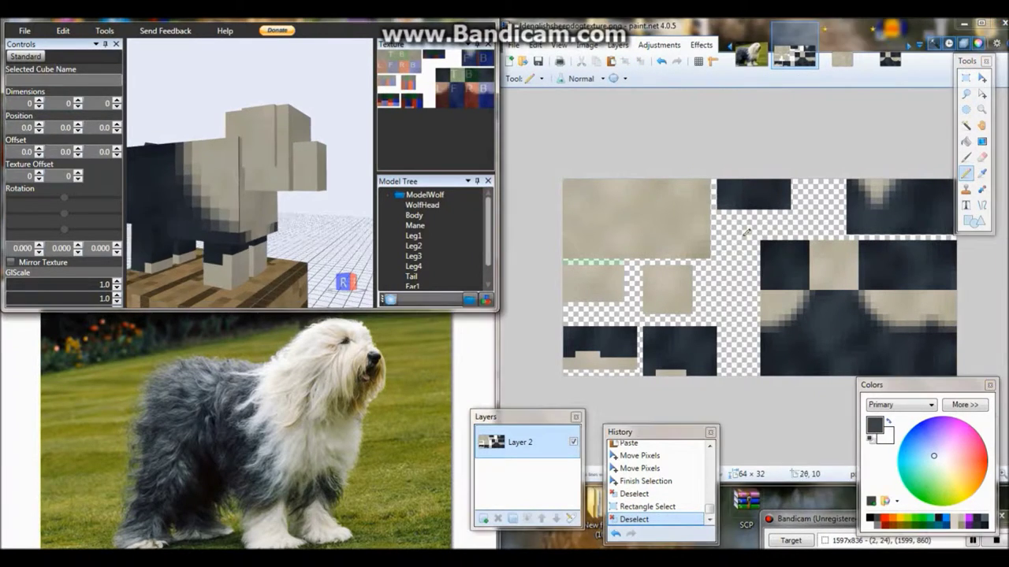
left_click(907, 194)
key("ctrl+s")
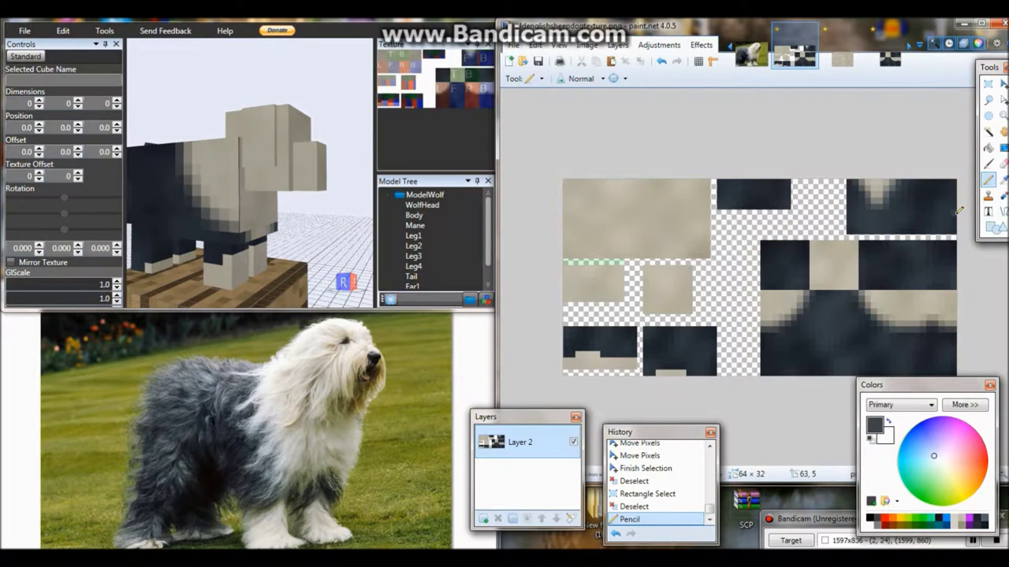
- Examine the fur boundary on the model's other flank, undoing and redoing the last pencil edit for comparison
key("ctrl+y")
key("ctrl+y")
mouse_move(260, 221)
left_mouse_down()
mouse_move(138, 219)
mouse_move(227, 219)
left_mouse_up()
key("ctrl+z")
key("ctrl+y")
key("ctrl+z")
key("ctrl+y")
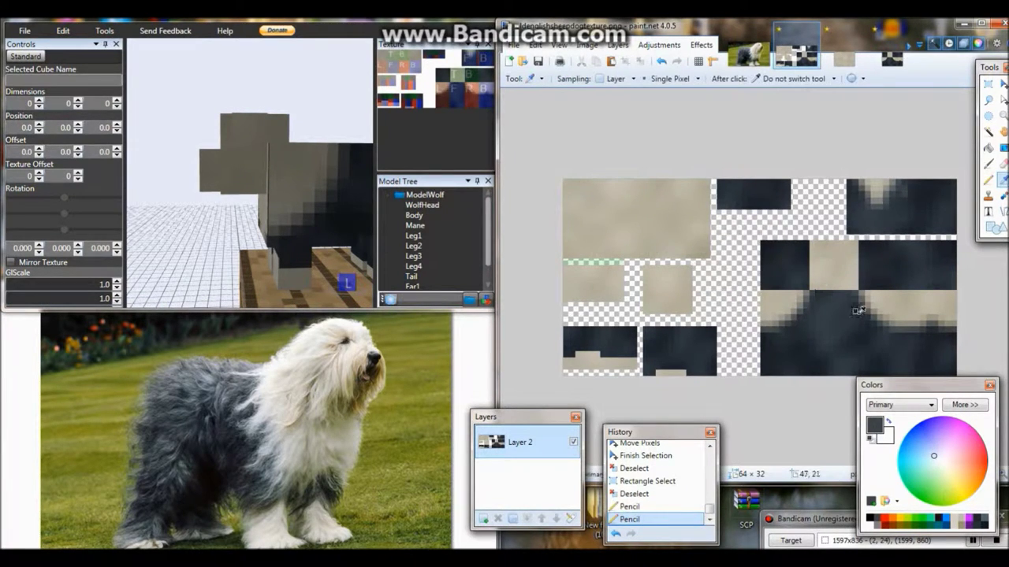
- Pencil a further sampled dark grey pixel near the upper-right block's beige patch, save the texture, and check the model
key("ctrl+s")
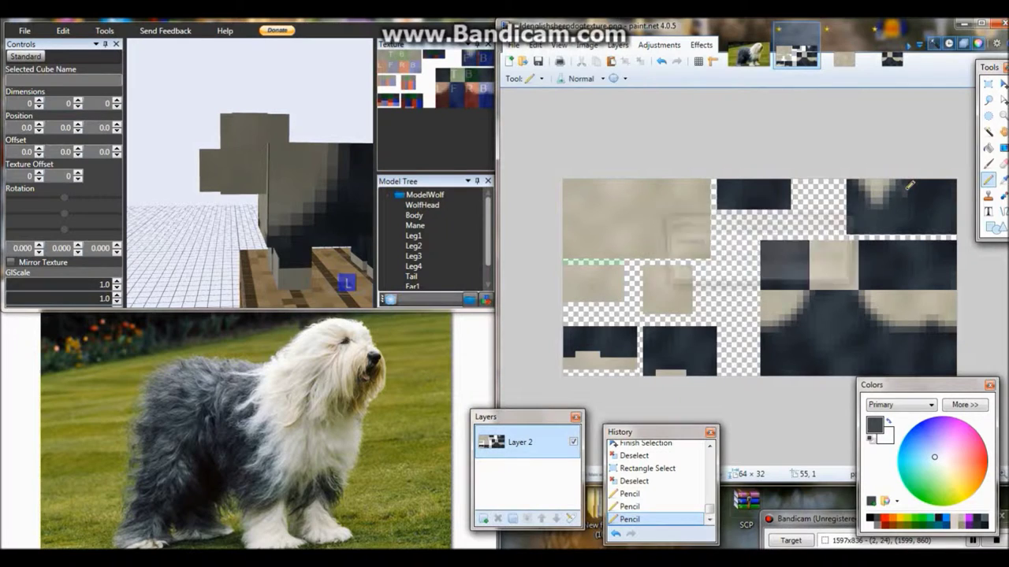
left_click_drag(268, 210, 244, 221)
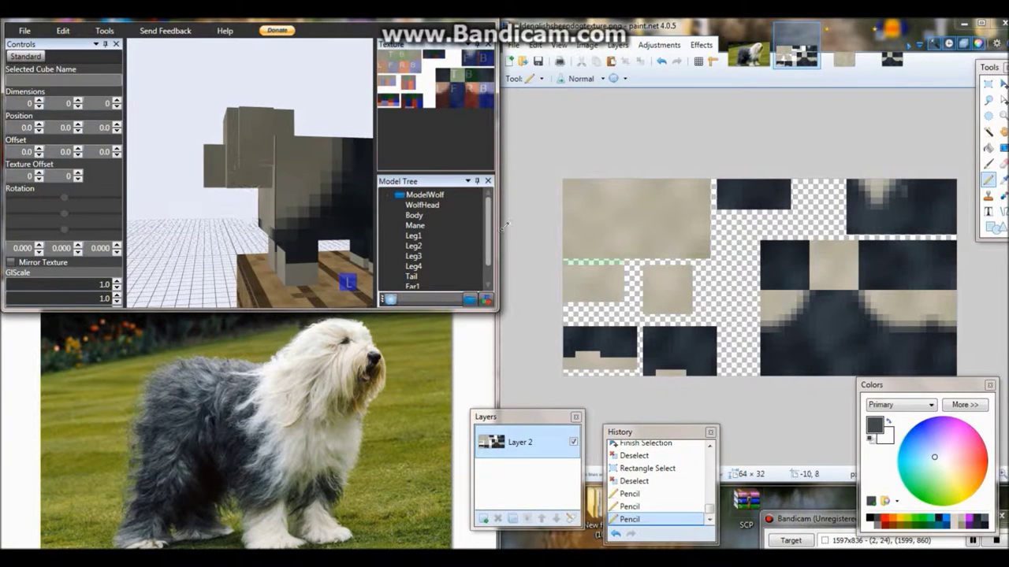
key("k")
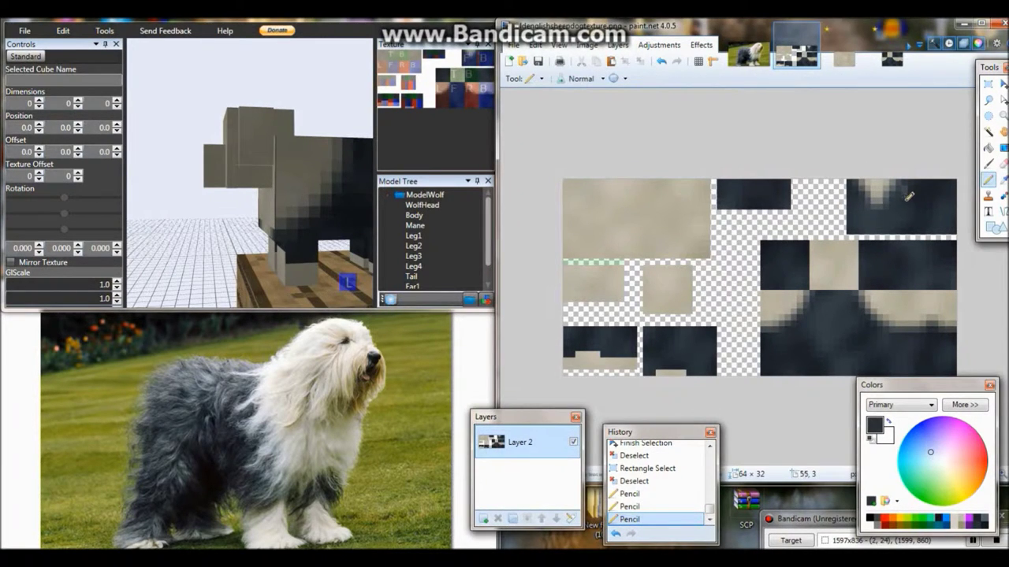
left_click(909, 196)
key("ctrl+s")
key("k")
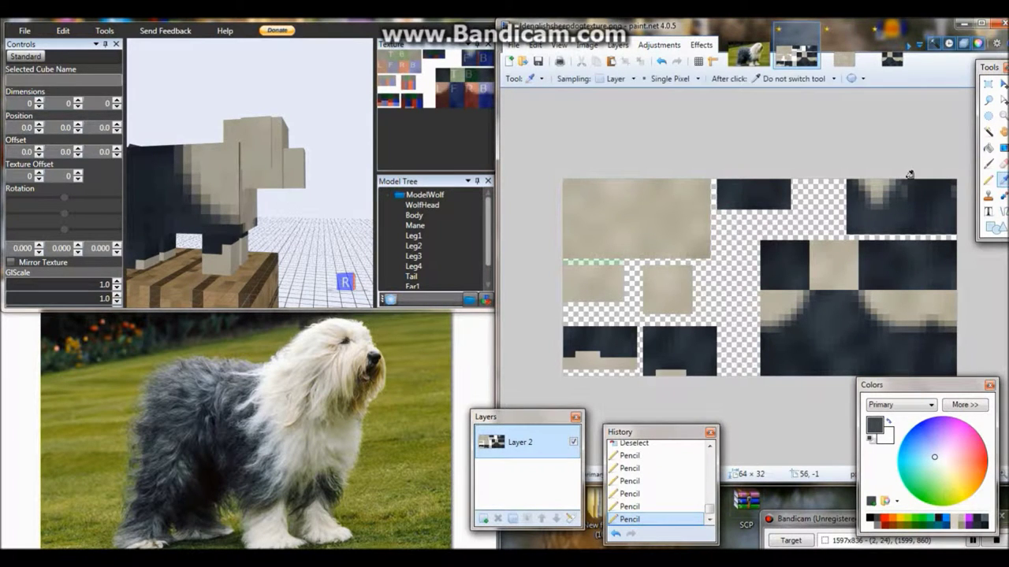
- Save the texture and undo the last pencil edits on the upper-right block
key("ctrl+s")
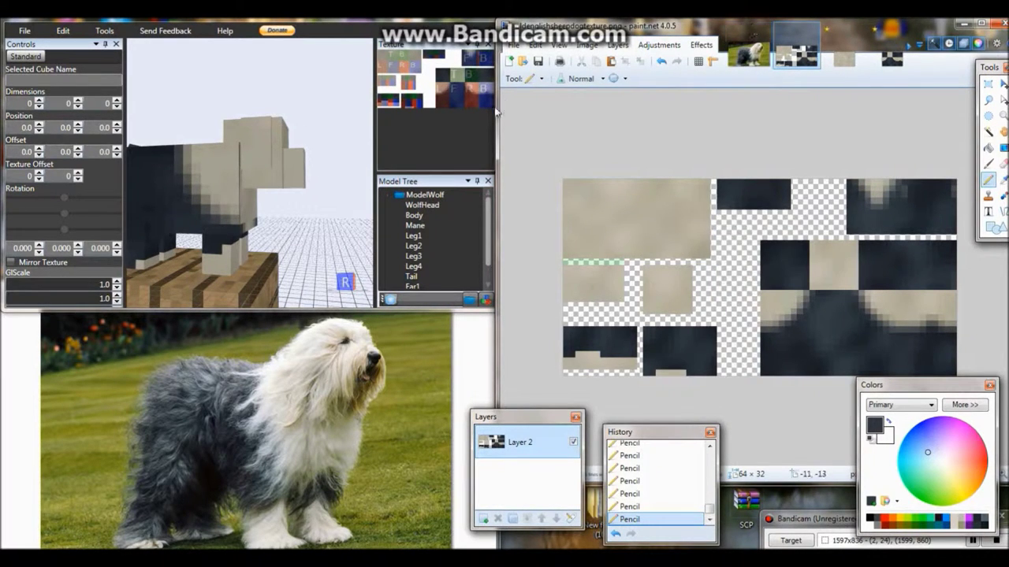
left_click_drag(498, 113, 505, 115)
key("ctrl+z")
key("ctrl+z")
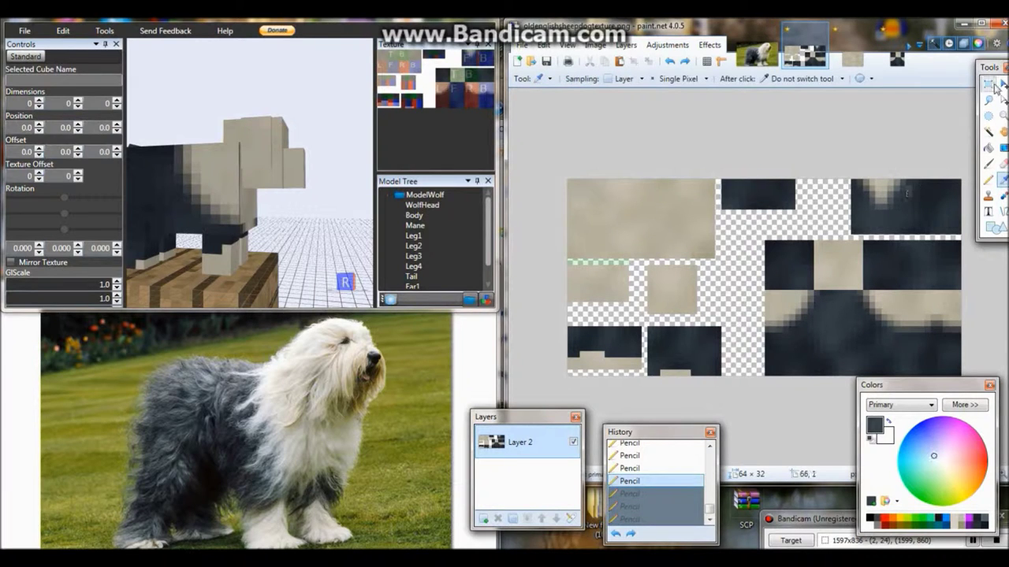
- Select a small area beside the upper-right block's beige patch, paste and reposition the copied fur, save the texture, and check the model
left_click_drag(908, 190, 911, 194)
key("ctrl+v")
left_click_drag(954, 223, 876, 247)
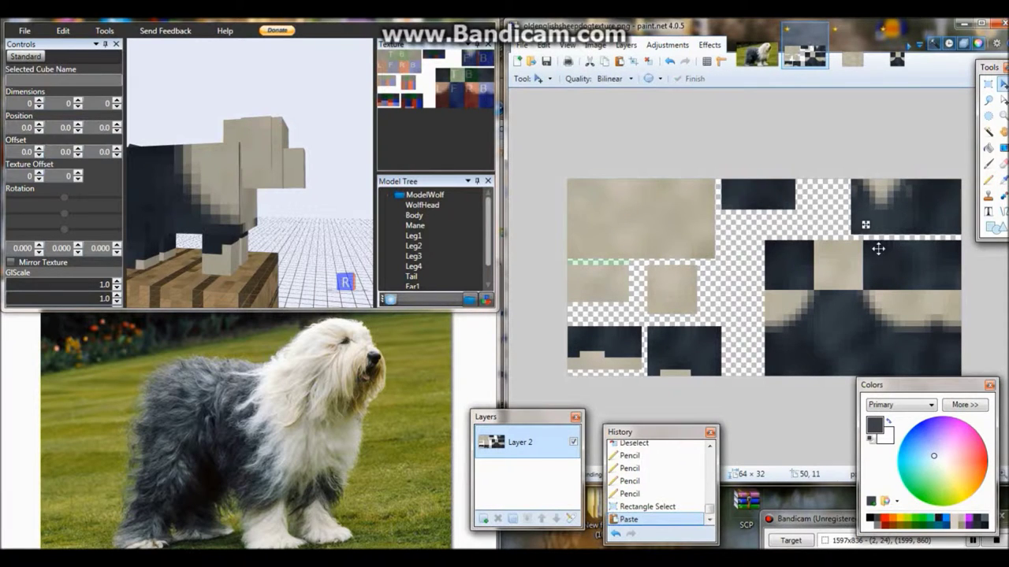
key("ctrl+d")
key("ctrl+s")
left_click_drag(260, 236, 288, 250)
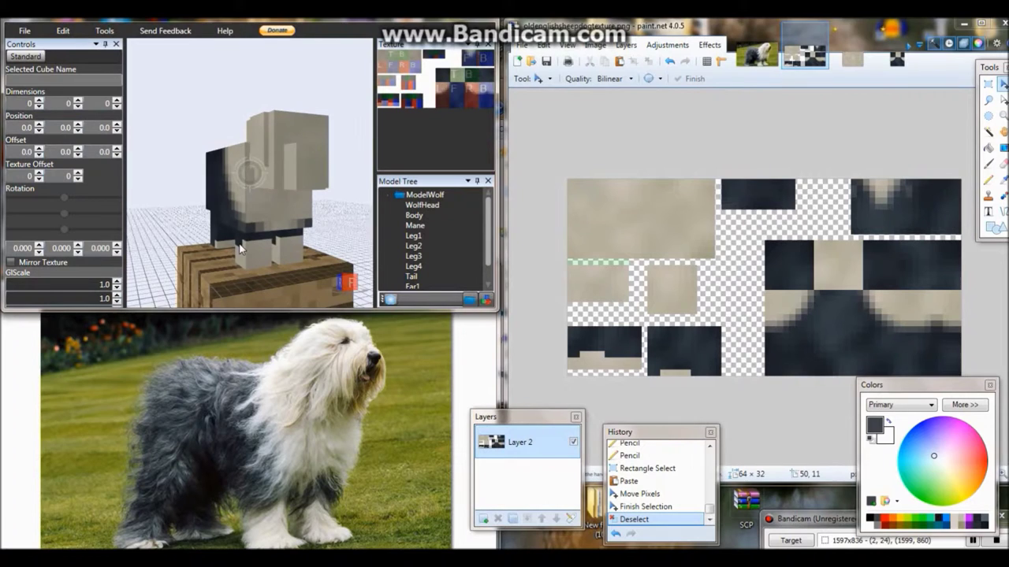
left_click(1003, 181)
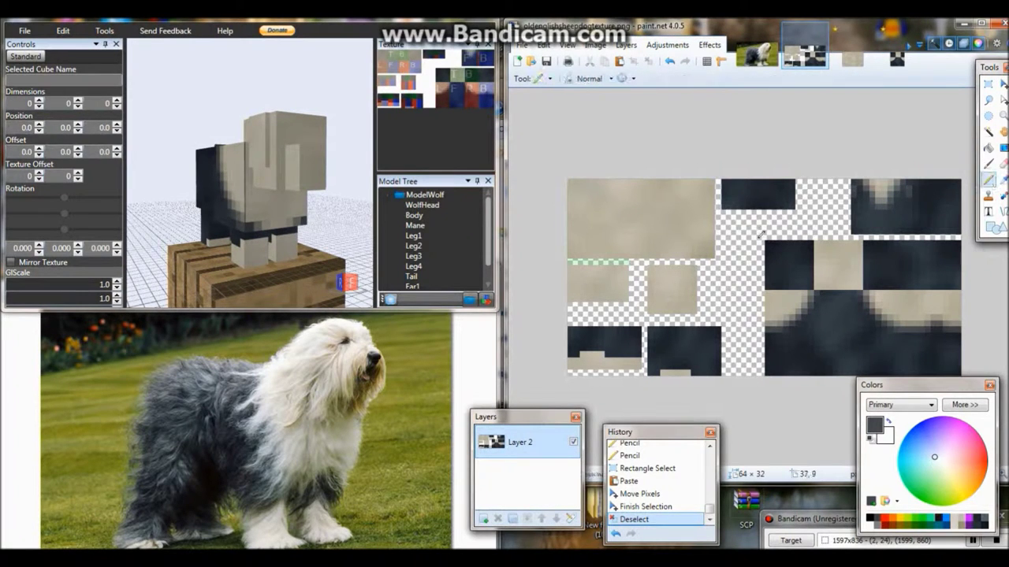
key("ctrl+s")
key("ctrl+z")
key("ctrl+z")
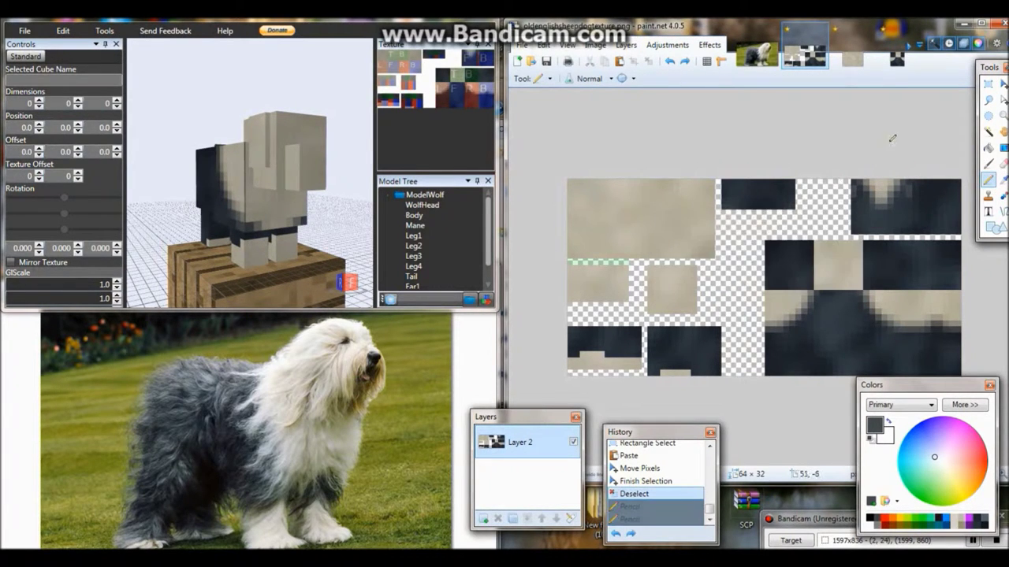
- Sample the near-black fur colour and pencil one pixel at each lower corner of the body block's beige chest square
left_click_drag(205, 189, 331, 217)
left_click(1003, 196)
key("p")
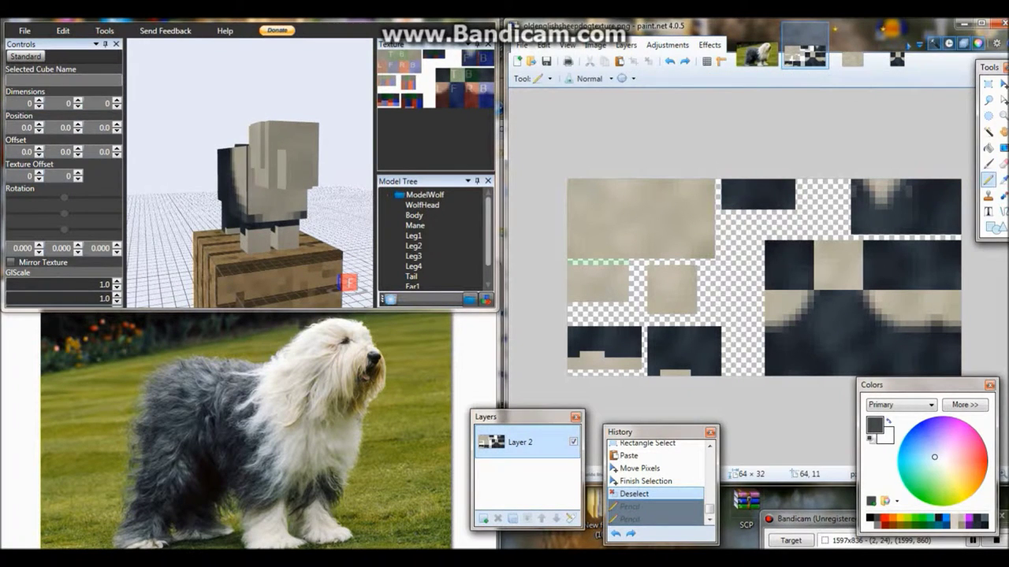
left_click(820, 285)
left_click(859, 290)
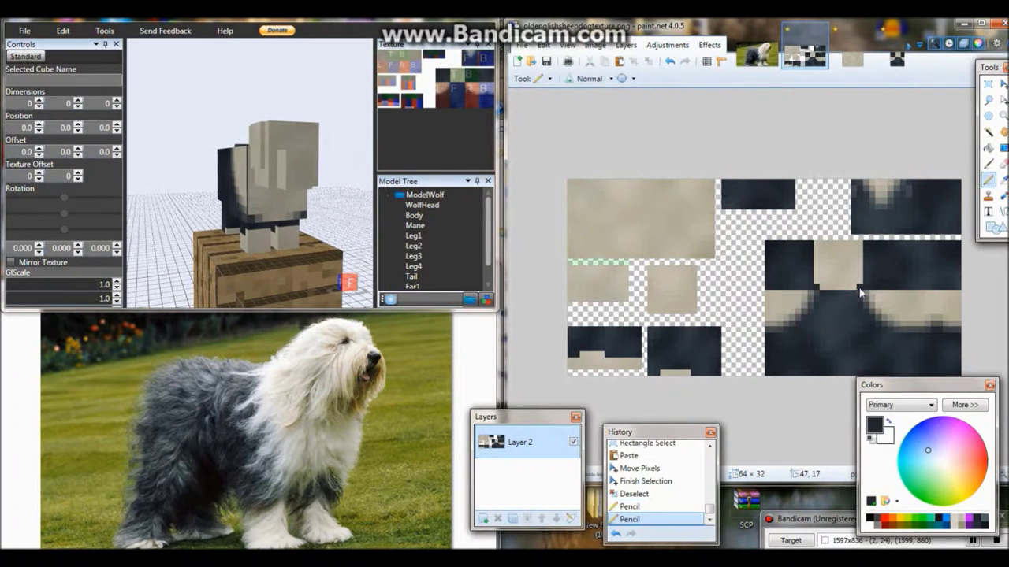
- Copy the beige chest square with its dark surrounding pixels into a new 10 × 9 image
left_click(988, 84)
key("ctrl+c")
key("ctrl+n")
key("Return")
key("ctrl+v")
- Select the fur boundary areas in the 10 × 9 image and soften them with a Gaussian Blur
key("s")
left_click(789, 296)
left_click_drag(798, 324, 705, 329)
left_click(709, 45)
mouse_move(747, 96)
left_click(882, 121)
- Copy the blurred 8 × 8 chest square back over the body block's beige square and check the chest on the model
left_click_drag(693, 214, 653, 140)
left_click(746, 205)
left_click_drag(815, 225, 721, 313)
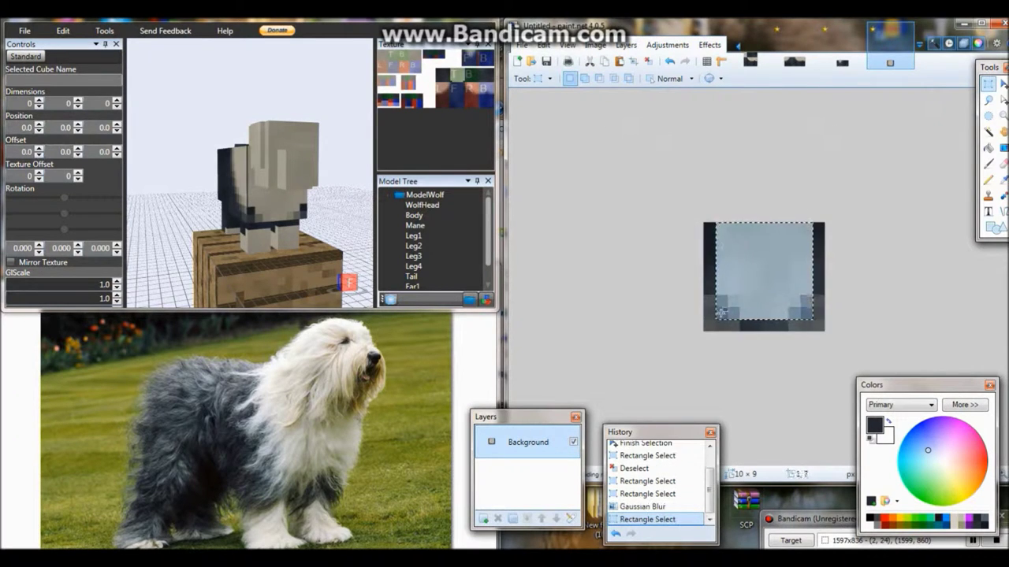
left_click(744, 55)
key("ctrl+v")
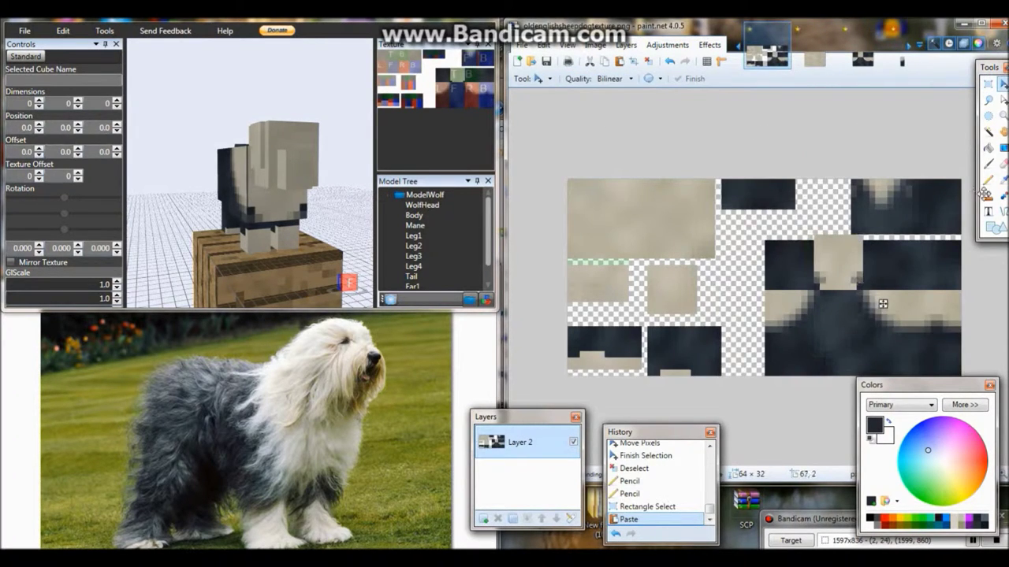
left_click_drag(883, 304, 883, 310)
mouse_move(327, 221)
left_mouse_down()
mouse_move(181, 178)
mouse_move(221, 189)
left_mouse_up()
- Copy the dark lower block with the small beige patch at its bottom edge into a new 12 × 8 image
left_click(988, 83)
left_click_drag(722, 326, 651, 368)
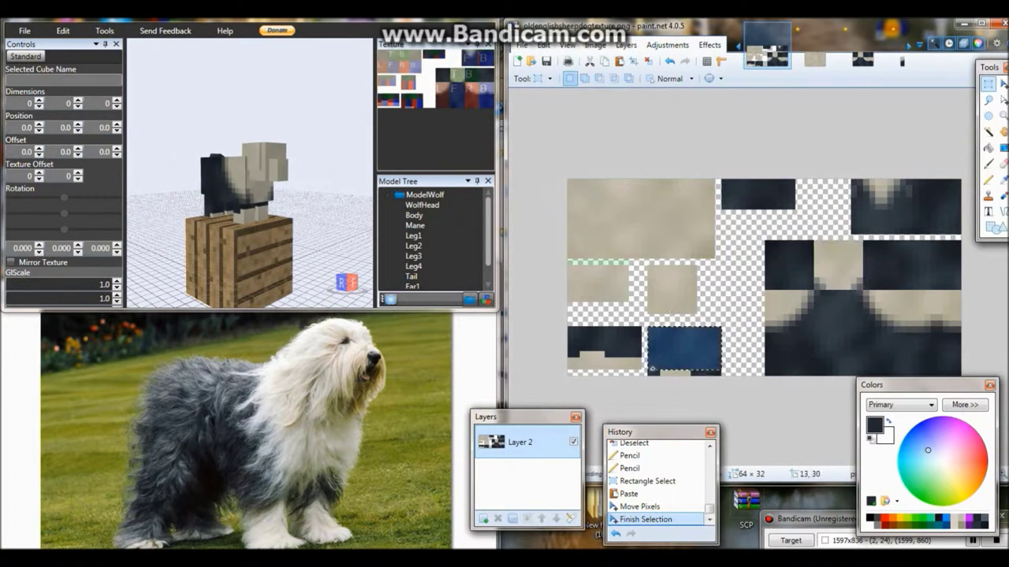
key("ctrl+c")
key("ctrl+alt+v")
- Select the beige patch with a one-pixel dark margin and apply a Gaussian Blur to it
left_click_drag(662, 319, 806, 360)
left_click(709, 45)
mouse_move(732, 89)
left_click(883, 120)
left_click(765, 210)
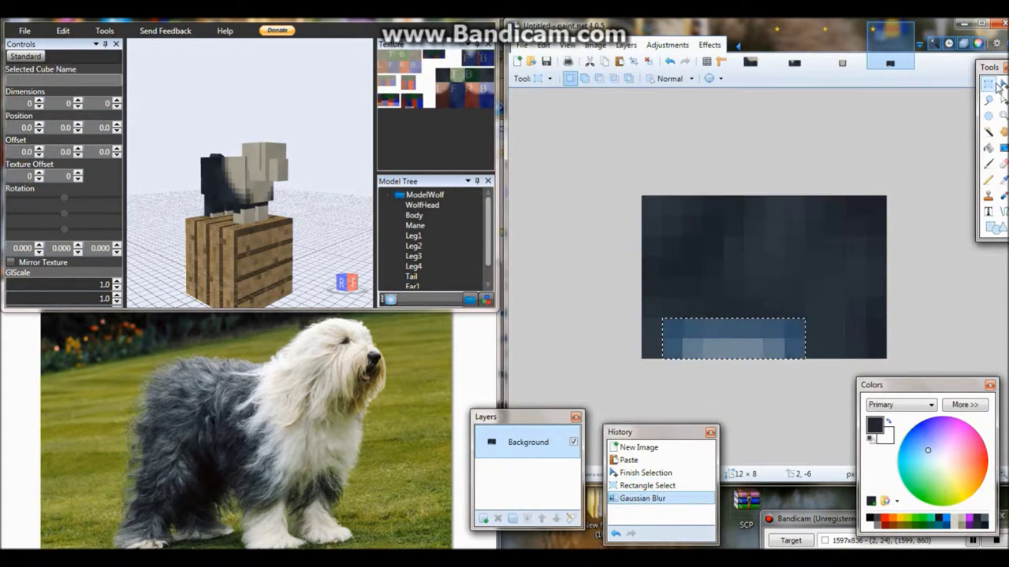
- Paste the blurred 12 × 8 block back over its place in the texture, deselect, save, and check the model
left_click_drag(894, 189, 609, 354)
key("ctrl+c")
left_click(750, 61)
left_click(767, 61)
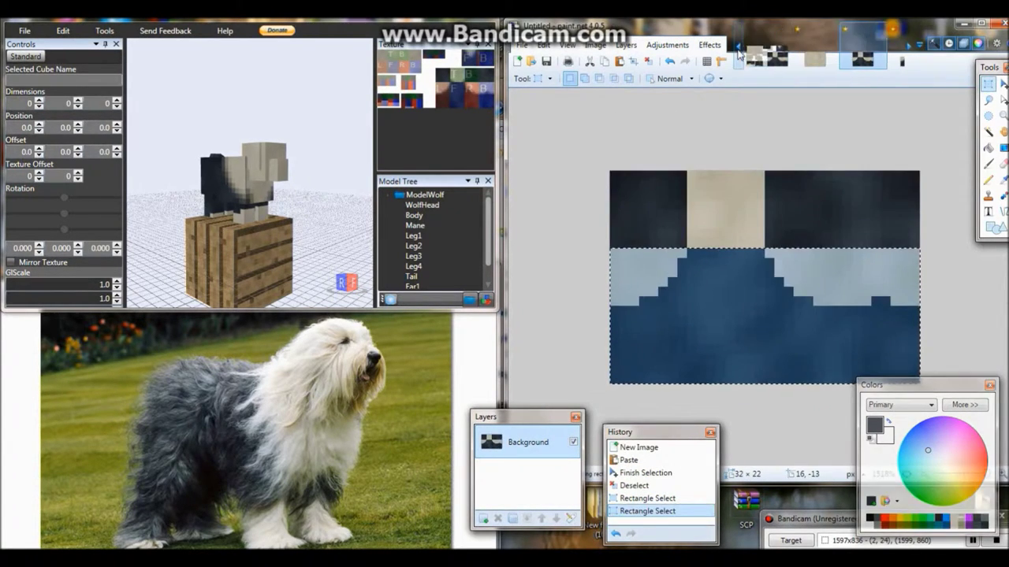
key("ctrl+v")
left_click_drag(677, 269, 743, 391)
key("ctrl+d")
key("ctrl+s")
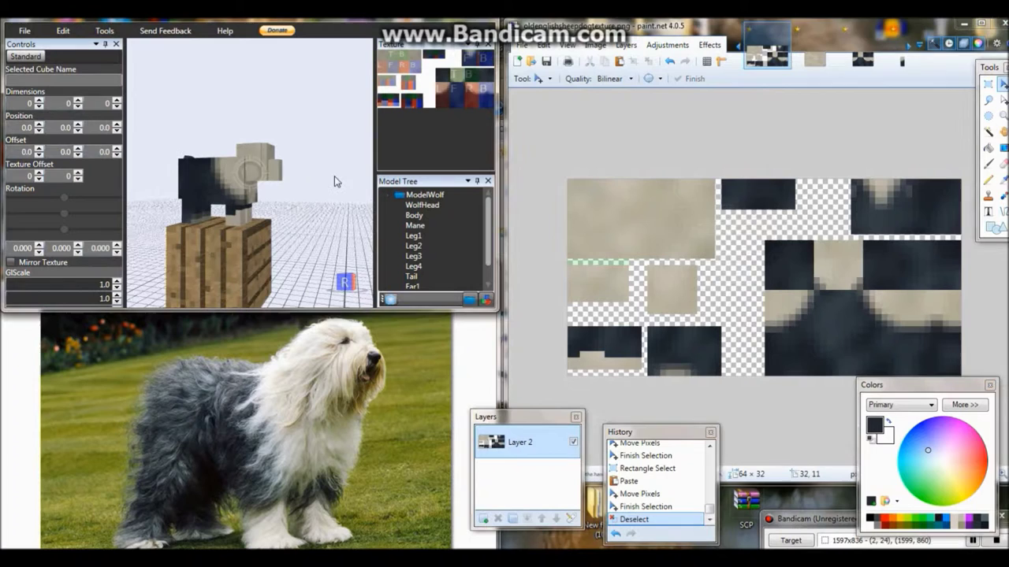
- Undo the blur in the 12 × 8 image and reselect the beige patch with its dark margin
left_click(903, 59)
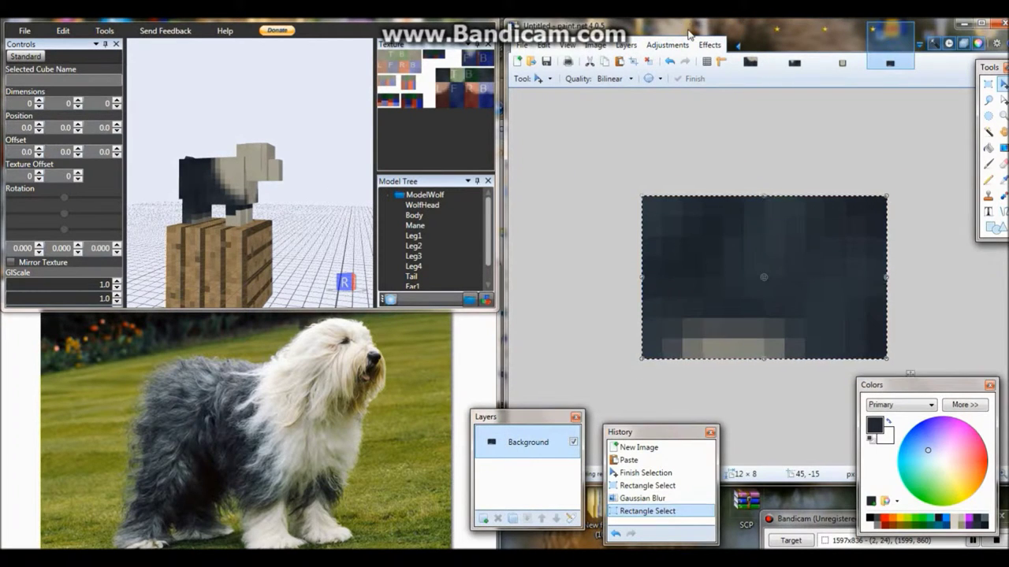
key("ctrl+z")
key("ctrl+z")
key("s")
mouse_move(805, 359)
left_mouse_down()
mouse_move(681, 296)
mouse_move(660, 297)
mouse_move(805, 358)
left_mouse_up()
left_click(668, 334)
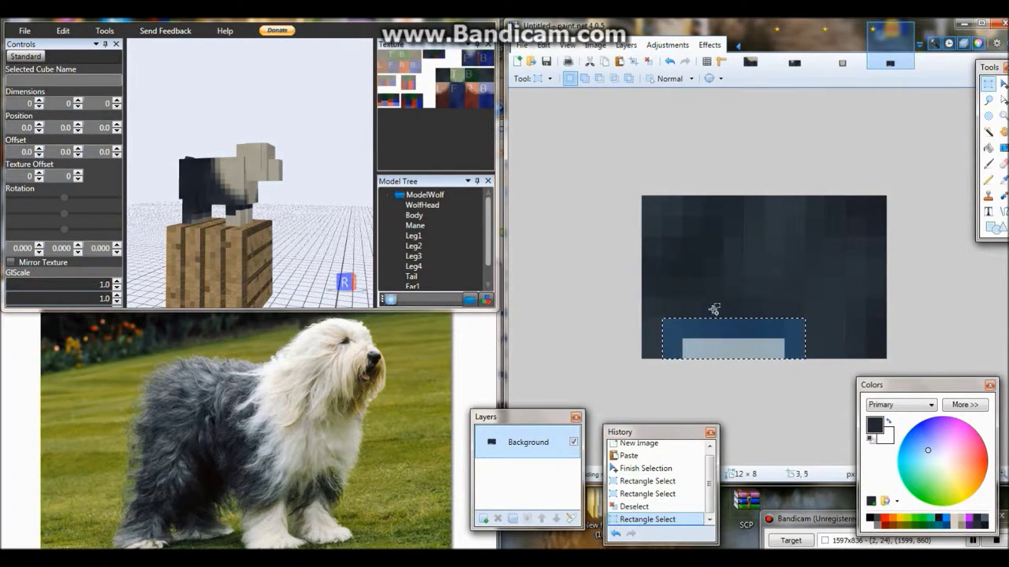
- Apply a Gaussian Blur to the selection extended one row above the patch, and copy the whole 12 × 8 image
left_click(709, 45)
mouse_move(757, 90)
left_click(875, 111)
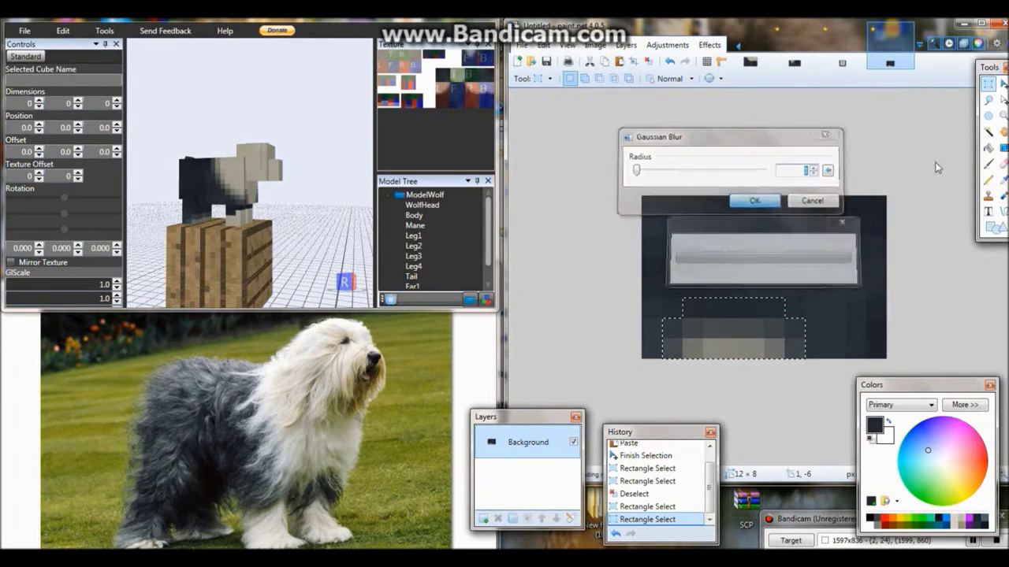
key("Return")
key("ctrl+a")
key("ctrl+c")
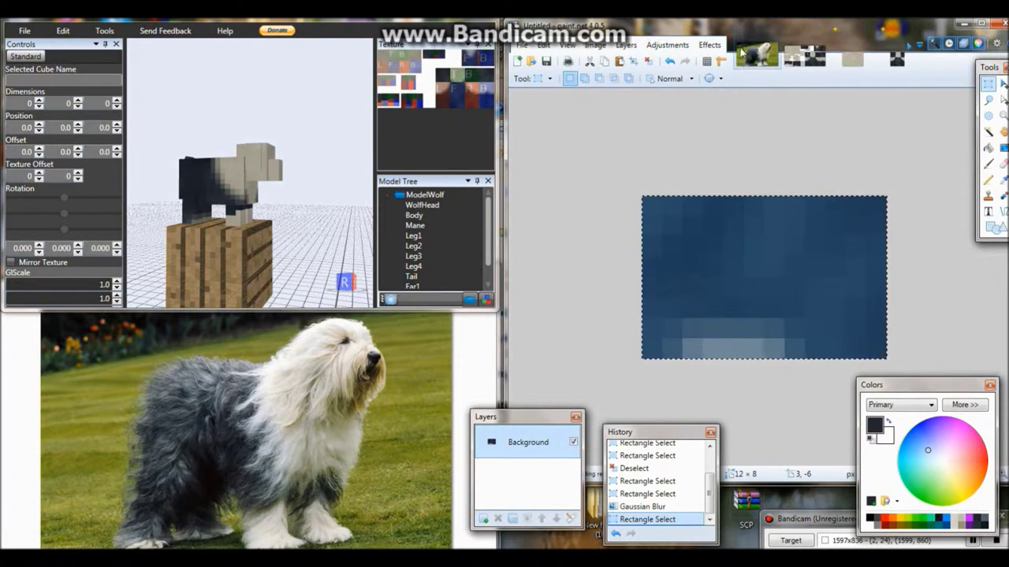
- Try pasting the reblurred 12 × 8 block over its place in the texture, and undo the paste
left_click(798, 59)
key("ctrl+v")
left_click_drag(692, 120, 775, 254)
key("Return")
key("ctrl+z")
key("ctrl+z")
key("ctrl+z")
- Copy the lower-left block with the beige lower band into a new 12 × 7 image
left_click_drag(568, 369, 567, 375)
key("ctrl+c")
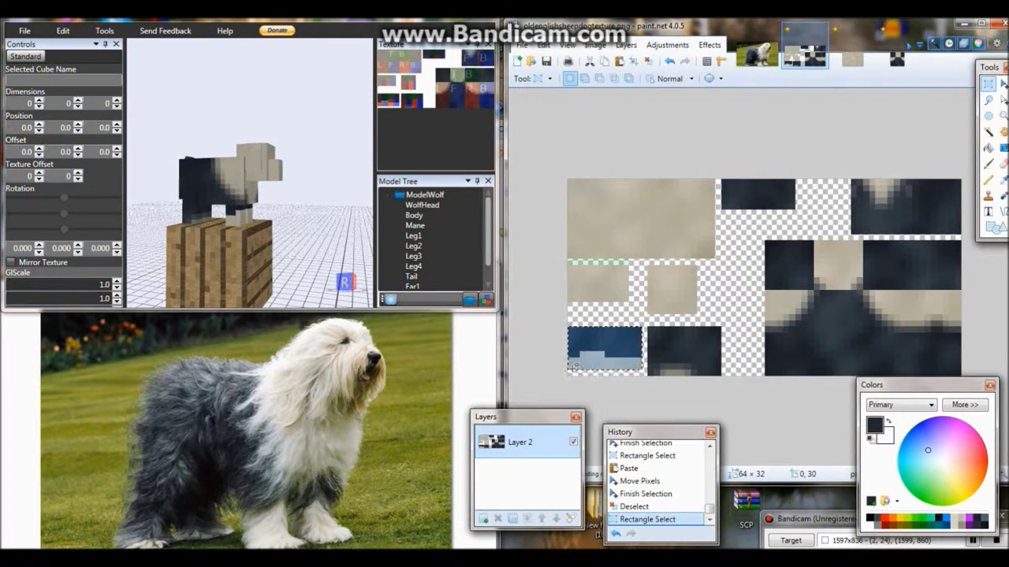
key("ctrl+n")
key("Return")
key("ctrl+v")
key("ctrl+b")
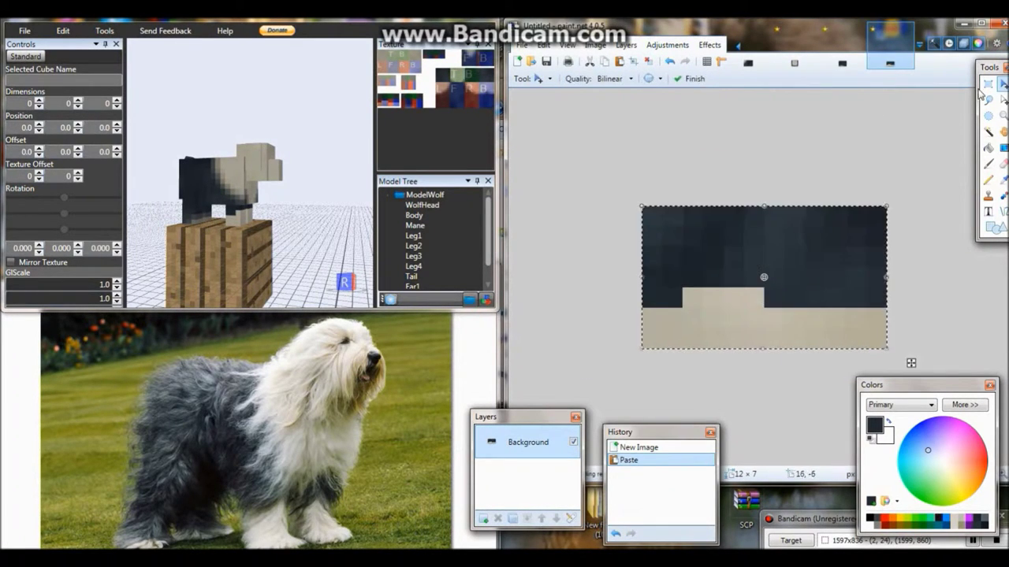
- Select the stepped boundary between beige and dark fur in the 12 × 7 image and apply a Gaussian Blur
left_click(987, 83)
left_click_drag(887, 346, 642, 207)
left_click(789, 331)
left_click_drag(888, 318, 723, 287)
left_click_drag(784, 268, 744, 328)
left_click_drag(762, 264, 641, 309)
left_click(709, 45)
left_click(749, 60)
- Paste the blurred 12 × 7 block back over the texture's lower-left block, deselect, save, and check the legs on the model
left_click_drag(895, 197, 474, 408)
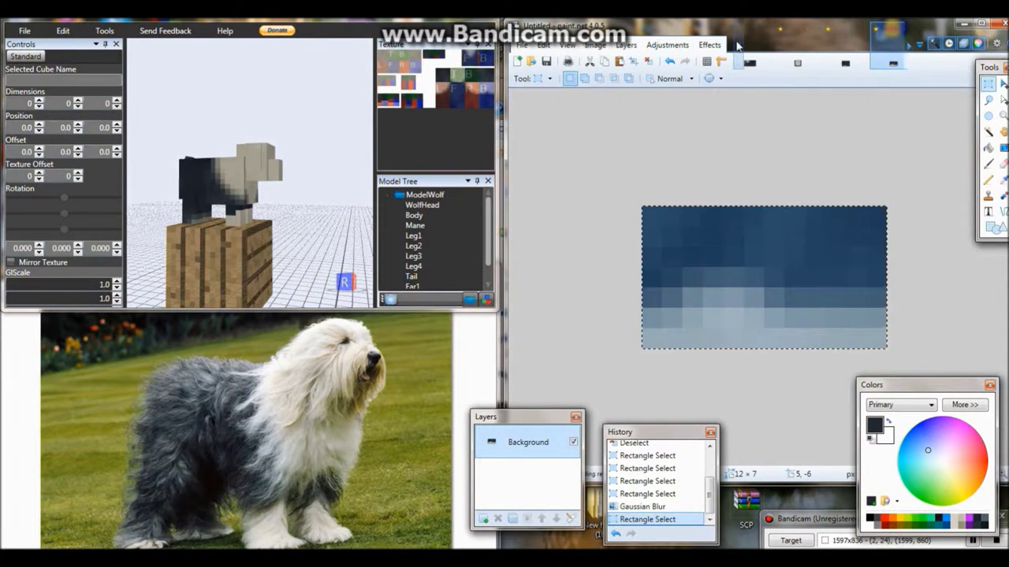
left_click(794, 62)
key("ctrl+v")
left_click_drag(678, 272, 680, 270)
key("ctrl+d")
key("ctrl+s")
left_click_drag(237, 261, 331, 202)
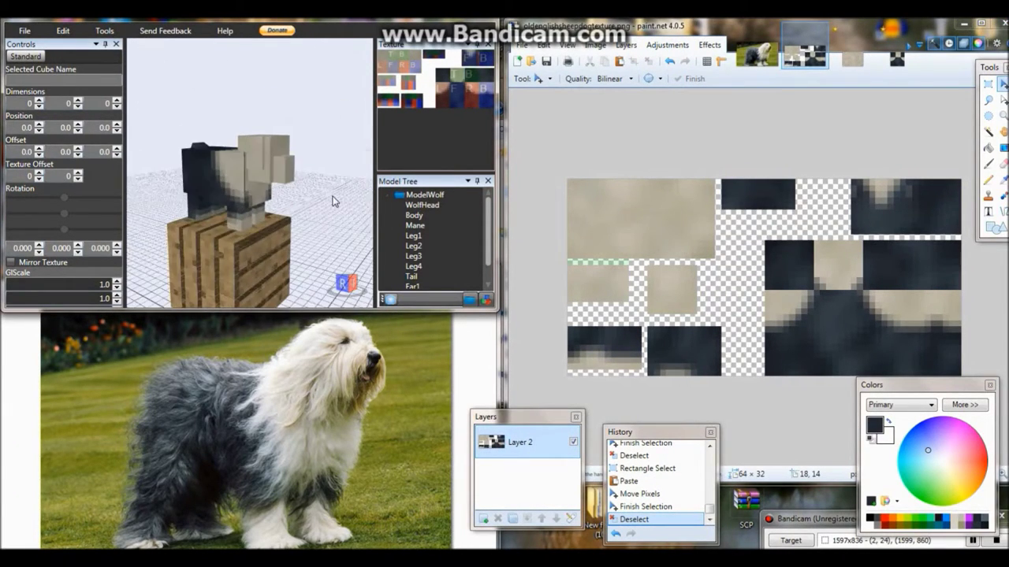
- Erase the leftover green strip above the beige snout block and copy the block into a new 10 × 6 image
left_click(988, 179)
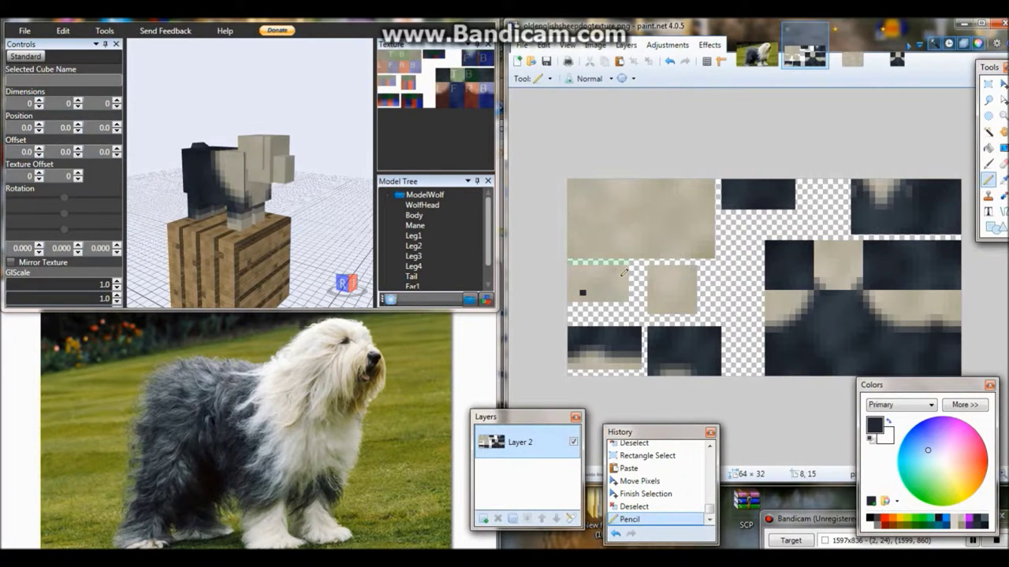
key("Delete")
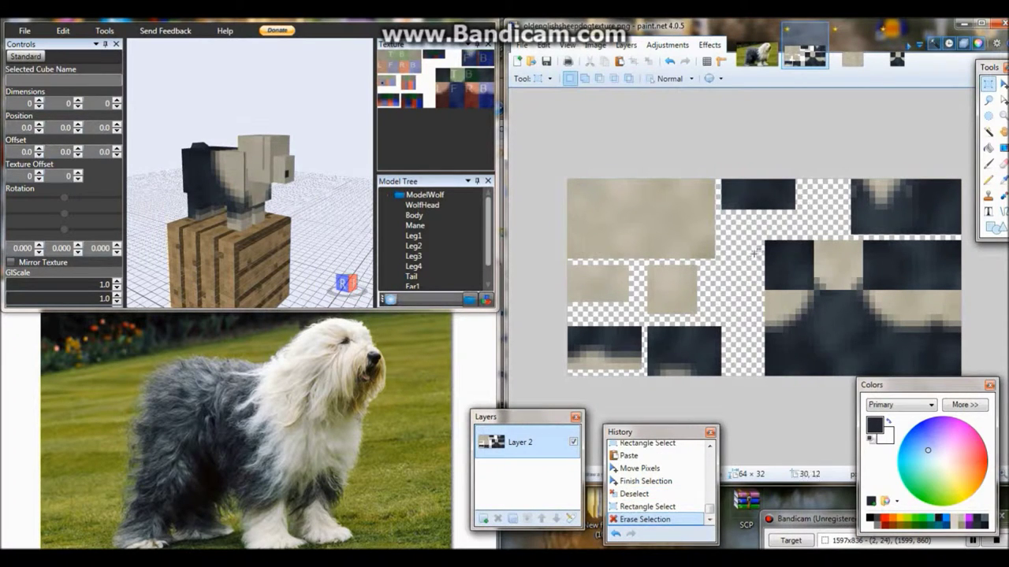
key("ctrl+n")
key("Return")
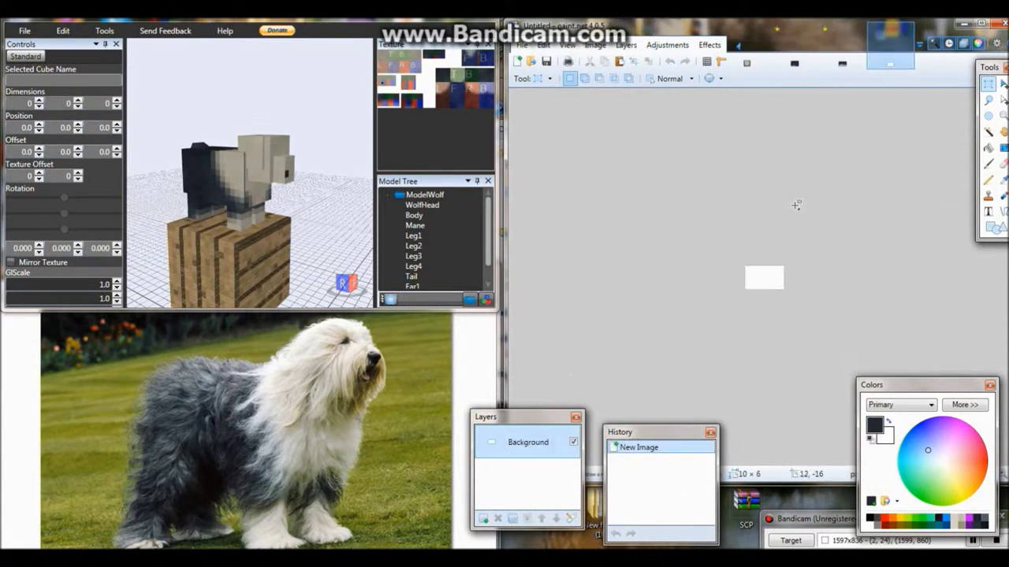
key("ctrl+v")
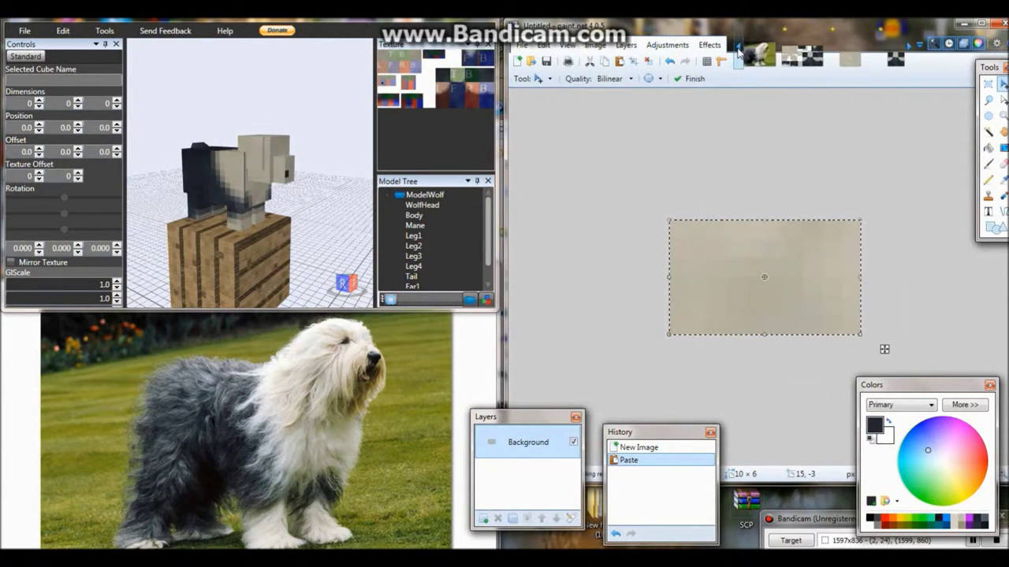
- Sample a dark olive-brown from the sheepdog photo, pencil one pixel low on the texture's snout block, and save
left_click(758, 54)
left_click(993, 179)
left_click(942, 331)
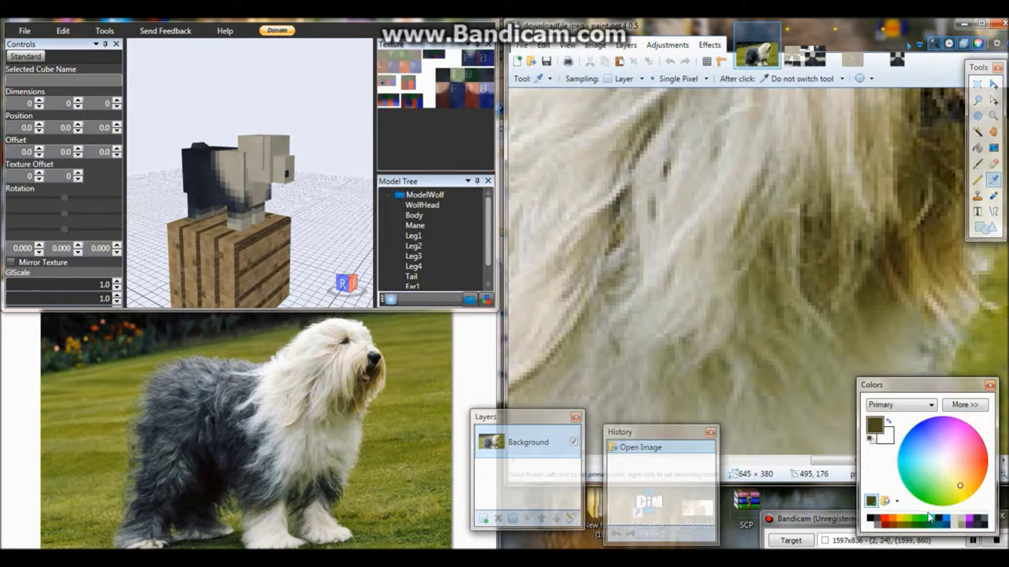
left_click(804, 54)
key("ctrl+plus")
key("p")
left_click(537, 294)
key("ctrl+s")
- Pencil a row of three olive-brown pixels below the first and one at the snout block's upper edge, saving the texture
left_click(527, 304)
left_click(536, 305)
left_click(545, 304)
key("ctrl+s")
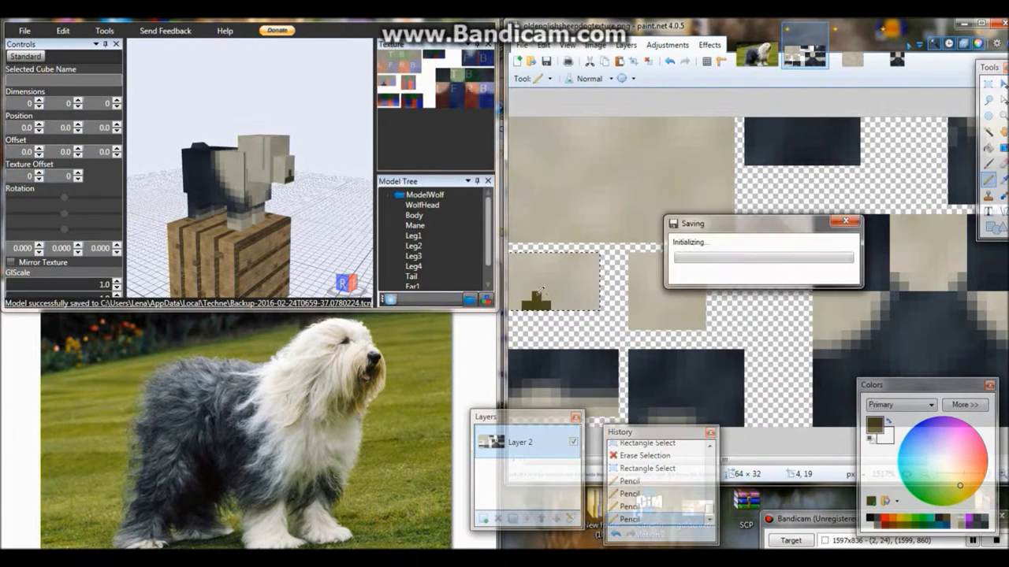
scroll(288, 176, "up", 3)
left_click(564, 258)
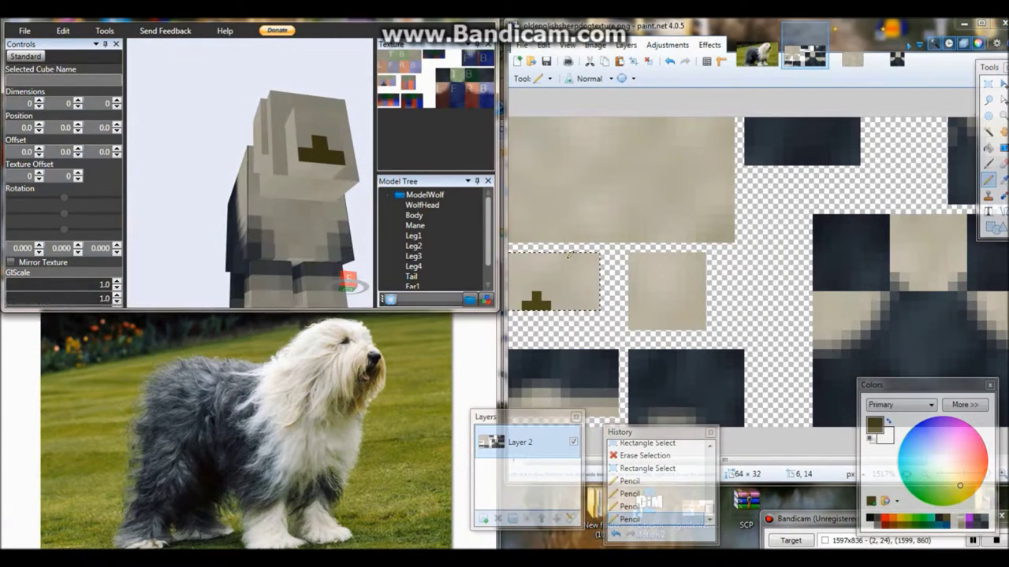
key("ctrl+s")
- Select the marked snout block and copy it into the 10 × 6 image
key("s")
left_click(600, 250)
left_click_drag(600, 250, 505, 311)
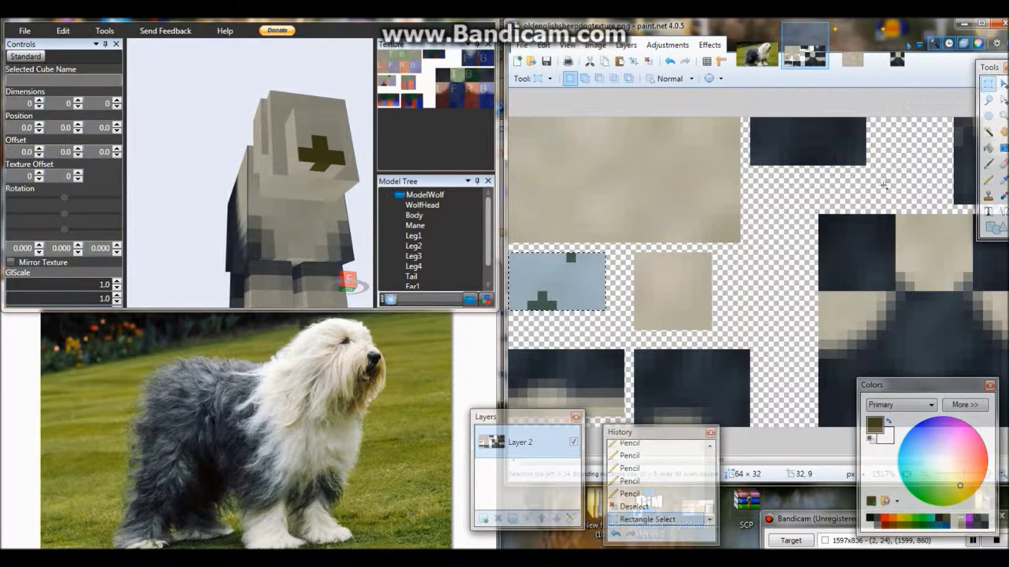
left_click(912, 47)
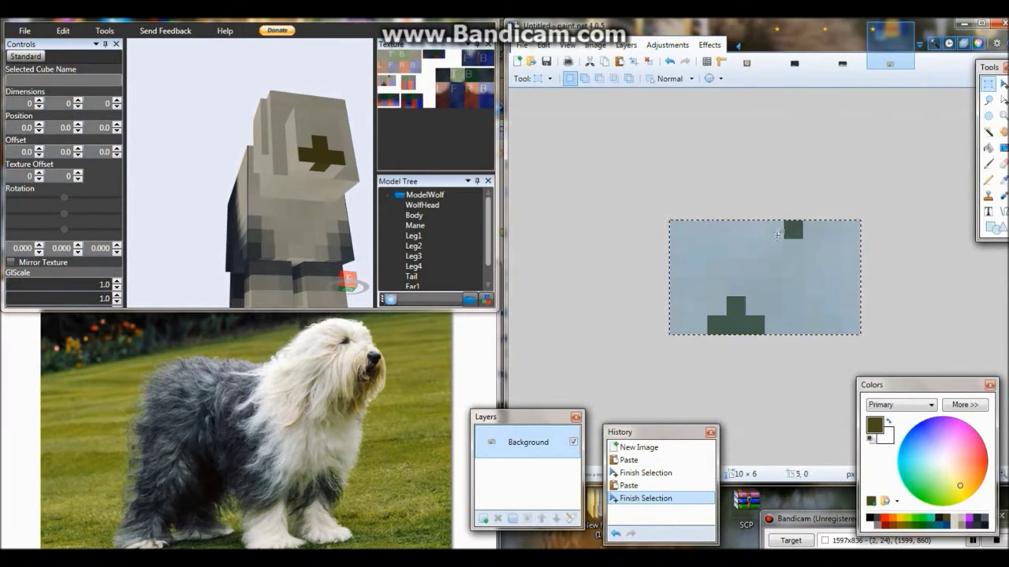
- Select the areas around both olive-brown marks and apply a Gaussian Blur with a radius of 2
left_click_drag(688, 296, 784, 335)
left_click(709, 45)
mouse_move(709, 92)
left_click(874, 110)
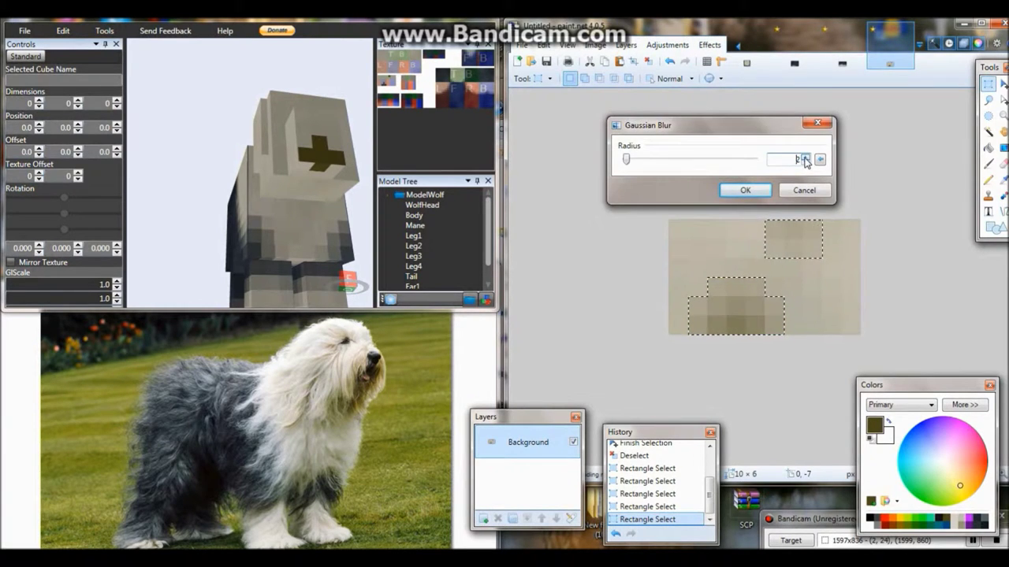
left_click(745, 190)
- Paste the blurred 10 × 6 snout block back over its place in the texture, save, and check the muzzle on the model
mouse_move(862, 218)
left_mouse_down()
mouse_move(818, 260)
mouse_move(667, 337)
left_mouse_up()
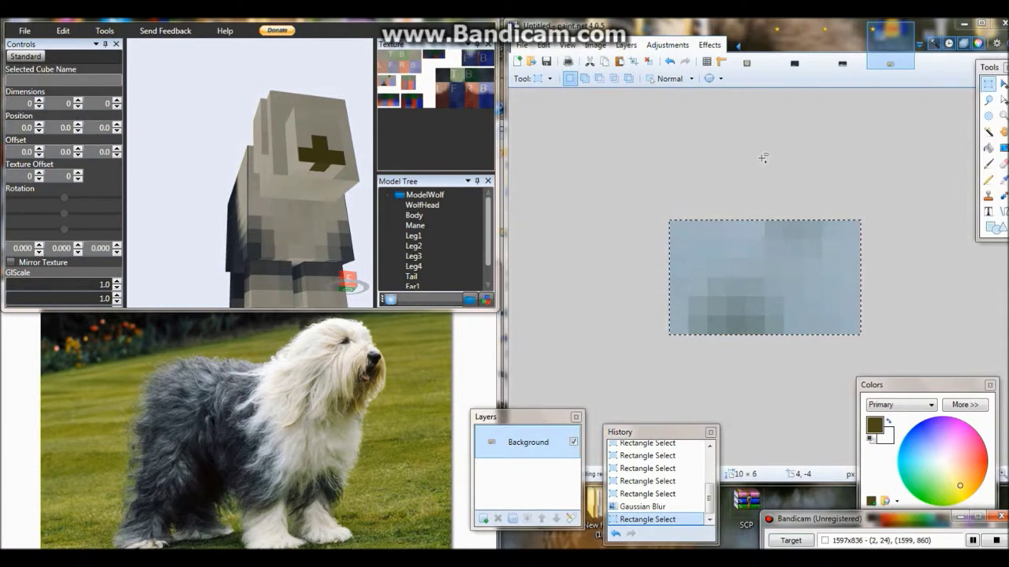
key("ctrl+c")
left_click(740, 49)
left_click(804, 56)
key("ctrl+v")
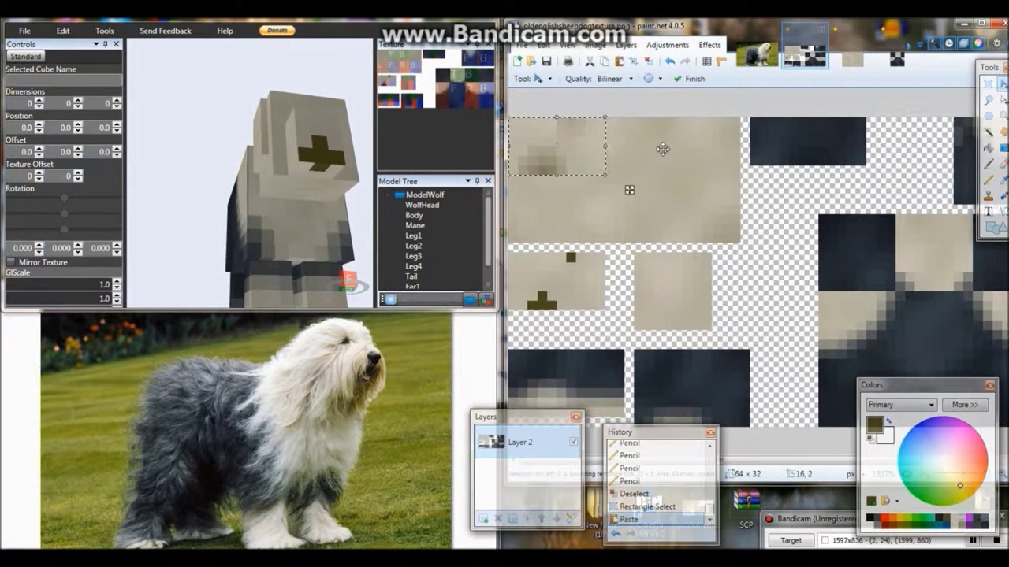
key("ctrl+s")
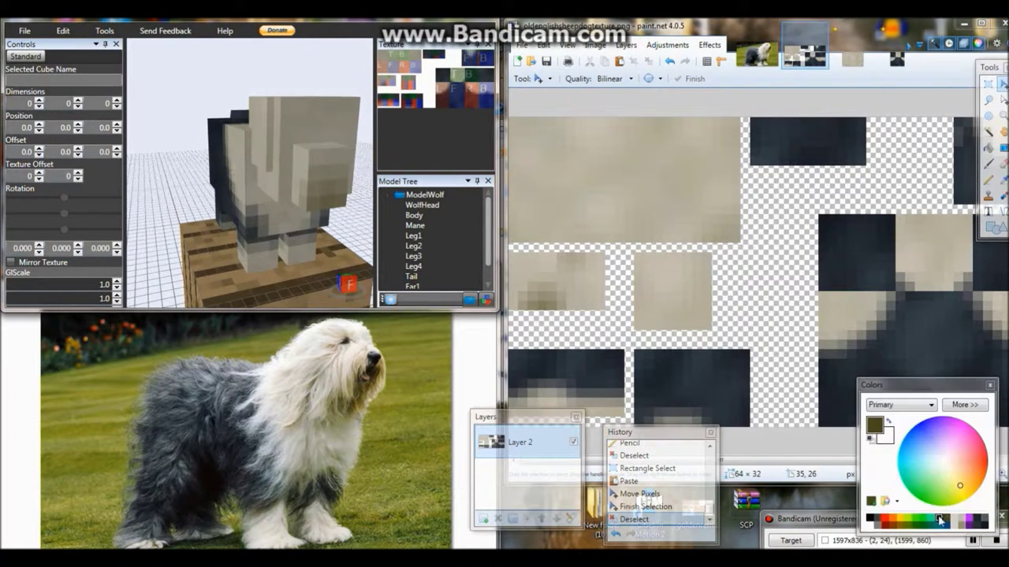
- Pencil a black T-shaped nose with a narrower upper row on the snout block and save the texture
key("ctrl+d")
key("p")
left_click(542, 286)
key("ctrl+s")
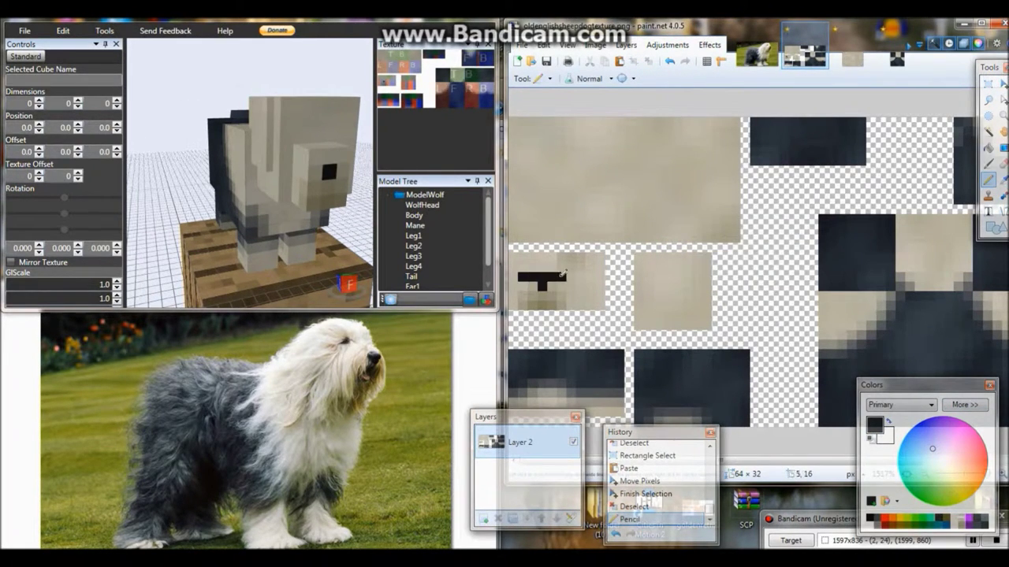
left_click(553, 262)
key("ctrl+s")
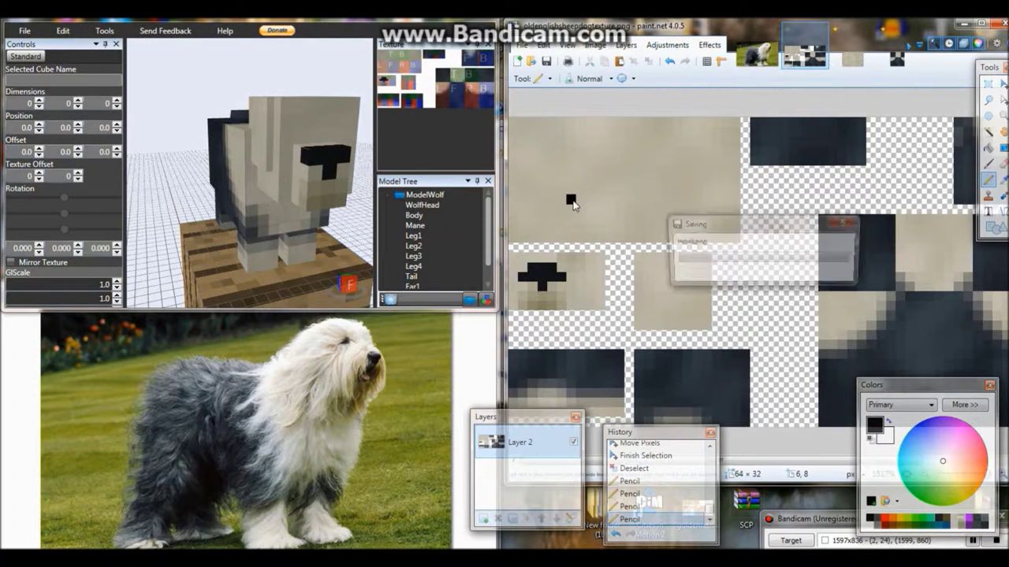
- Pencil a black pixel for each eye on the face area of the head block and save the texture
left_click(578, 198)
key("ctrl+s")
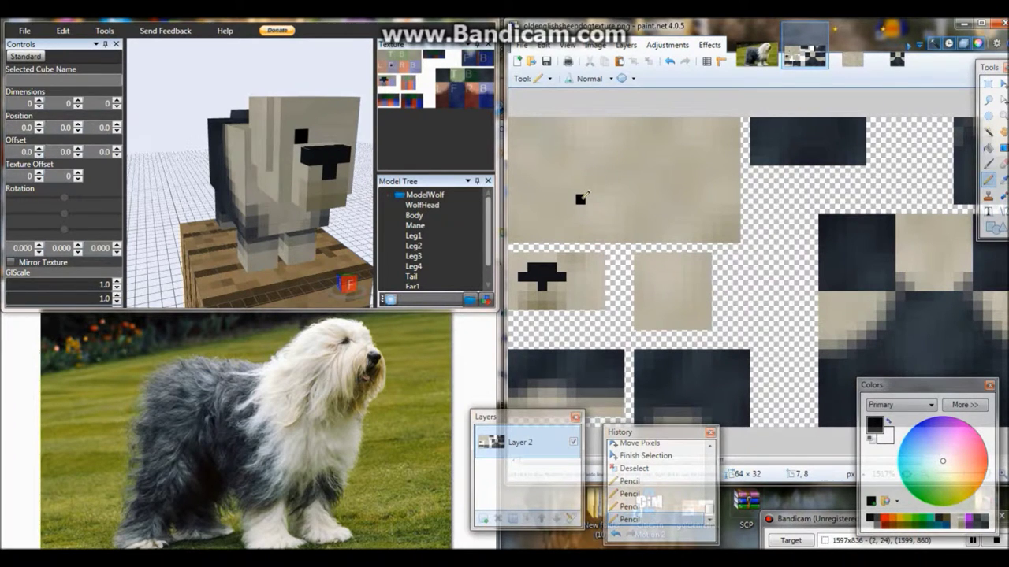
key("ctrl+s")
left_click(610, 200)
key("ctrl+s")
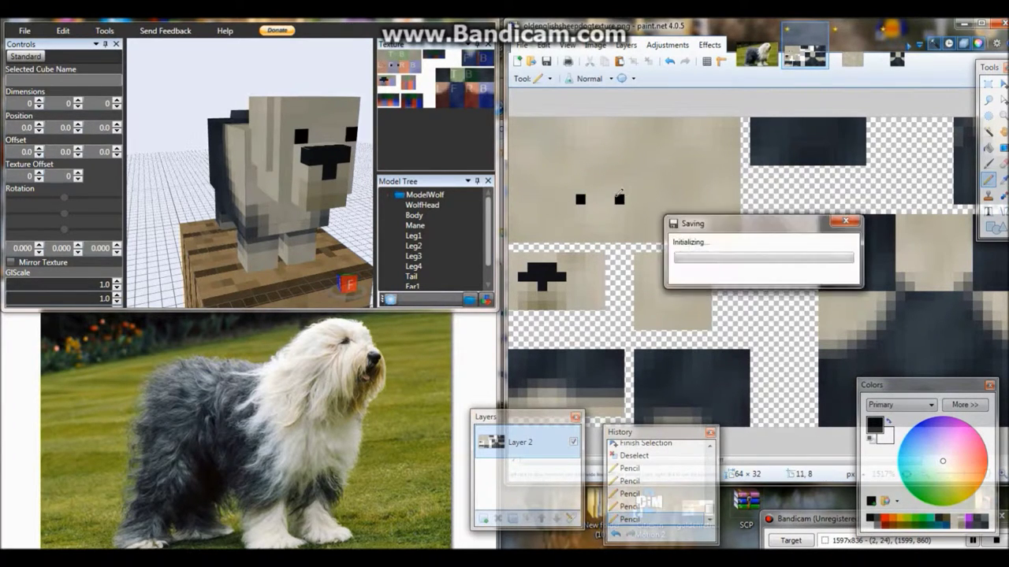
- Pencil white pixels beside and above both black eye pixels, save the texture, and check the face on the model
left_click(871, 524)
left_click(570, 199)
left_click(619, 200)
key("ctrl+s")
mouse_move(347, 197)
left_mouse_down()
mouse_move(308, 205)
mouse_move(347, 176)
mouse_move(327, 174)
left_mouse_up()
key("ctrl+s")
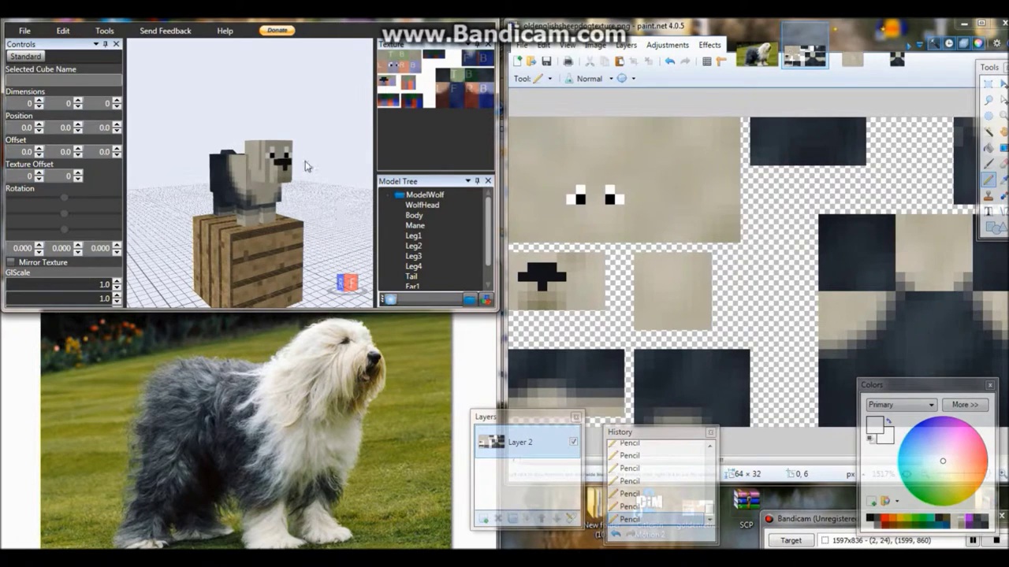
- Save the sheepdog model and exit paint.net, discarding the unsaved scratch images
left_click(25, 30)
left_click(24, 95)
left_click(999, 24)
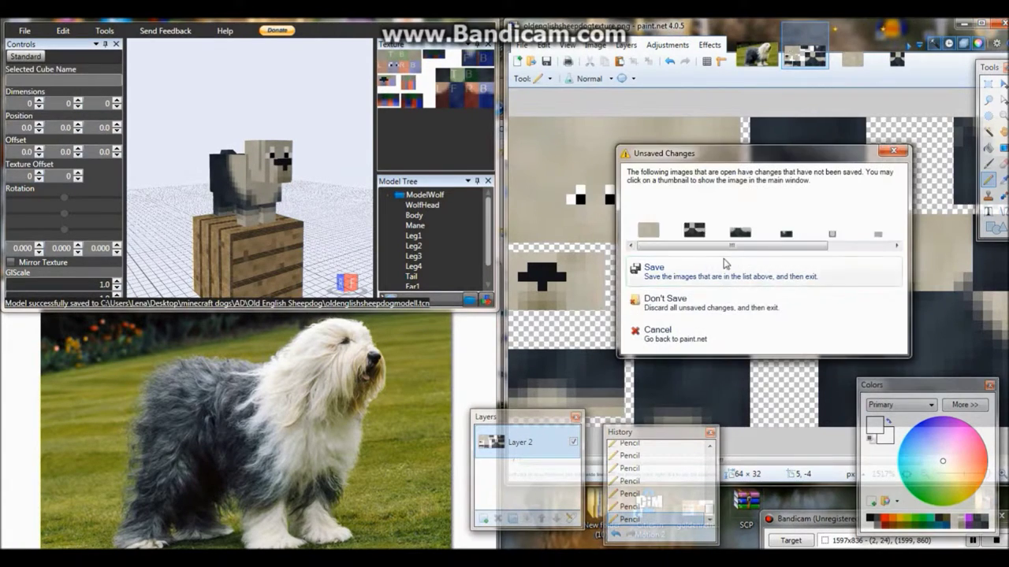
left_click(665, 301)
- Close Techne and the sheepdog reference photo
left_click_drag(496, 17, 499, 28)
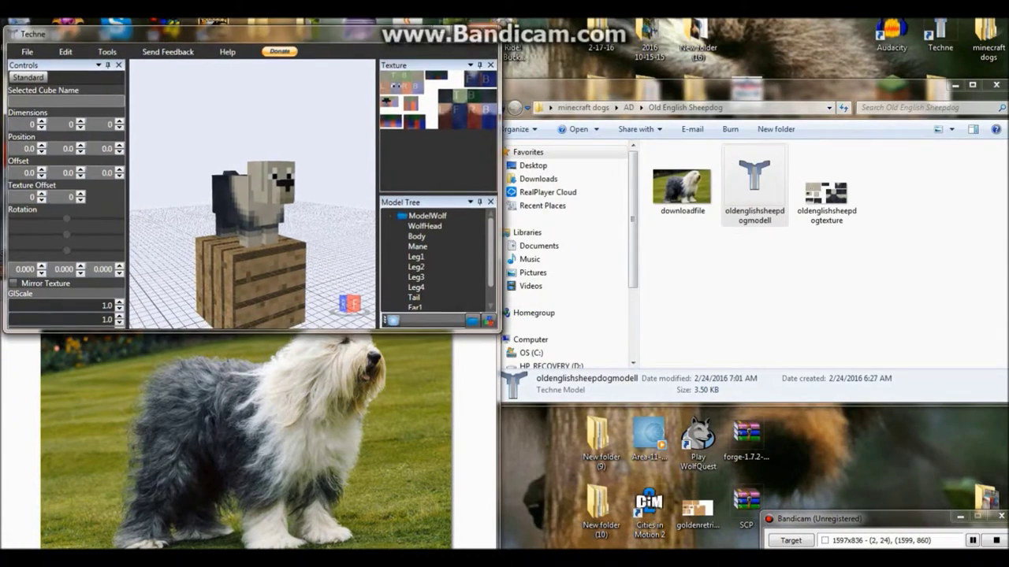
left_click(490, 33)
left_click(480, 271)
- Open the reference photo images-1 from the Rottweiler folder inside AD
left_click(628, 107)
double_click(675, 245)
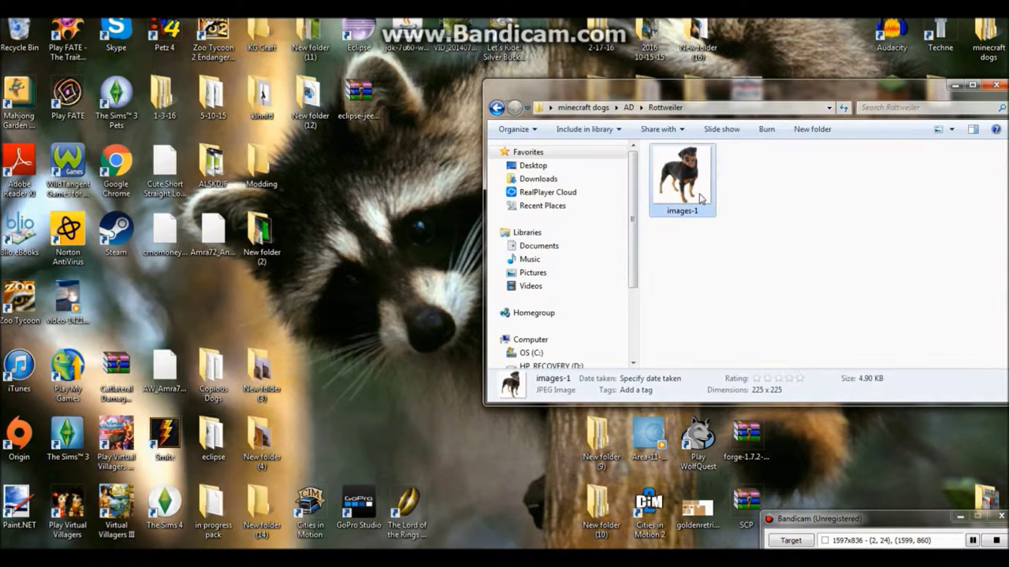
double_click(681, 183)
right_click(378, 425)
left_click(409, 322)
- Open the photo scan0002 and the model pitbullterriormodel from the pit bull terrier folder inside AC
left_click(583, 107)
double_click(676, 192)
double_click(687, 274)
double_click(754, 260)
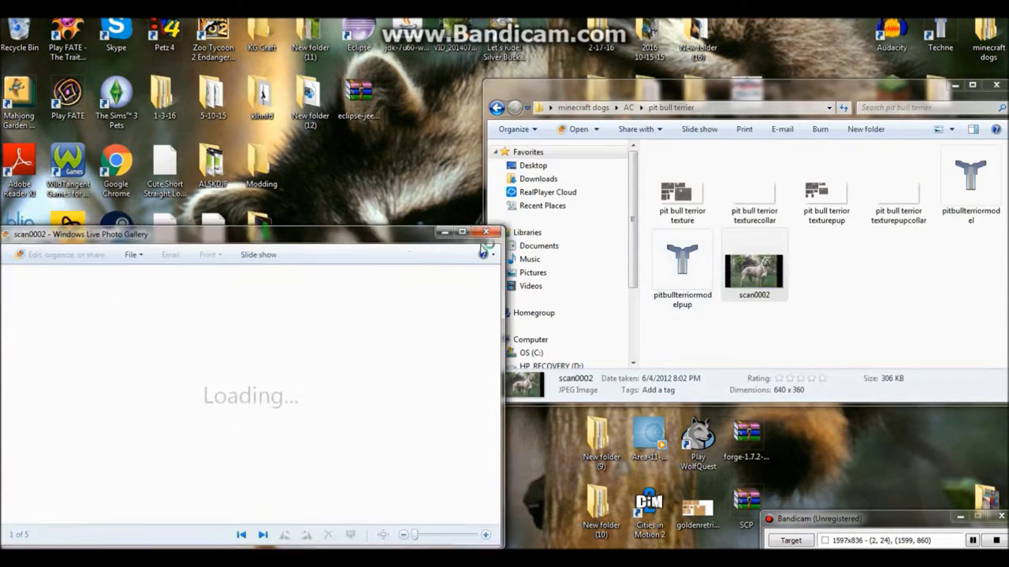
double_click(951, 200)
- Move the tail cube to position -0.5, 12.0, 7.5 and raise its first rotation to about 77.5, checking the whole dog
scroll(276, 262, "up", 3)
left_click(179, 200)
scroll(179, 200, "up", 2)
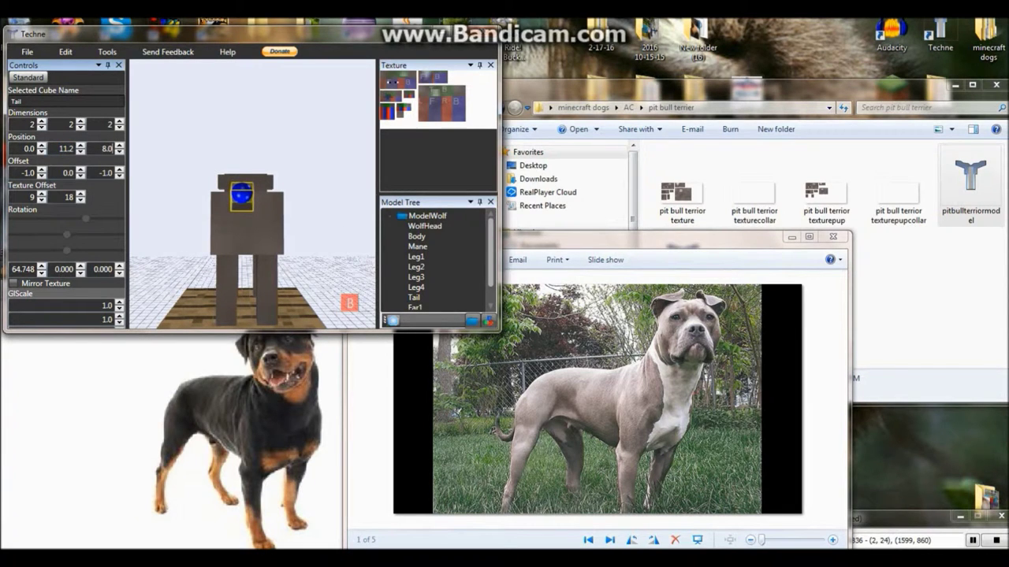
left_click(41, 152)
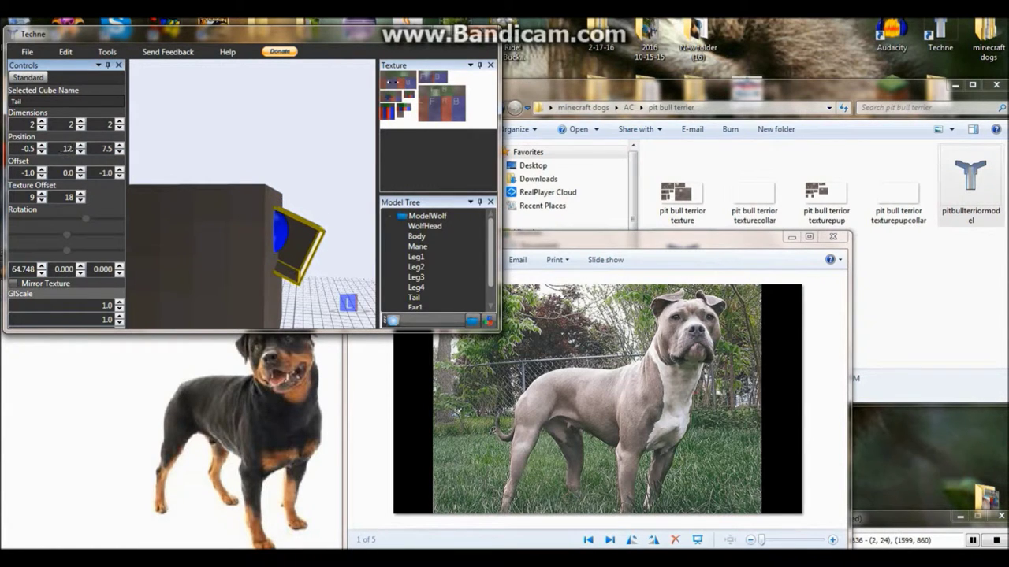
left_click_drag(155, 164, 202, 186)
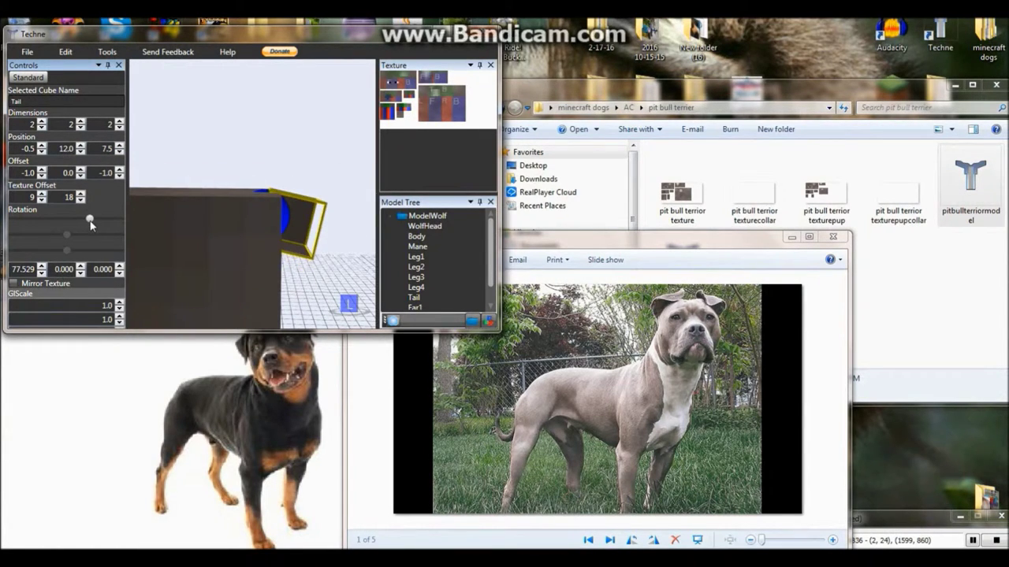
left_click_drag(260, 169, 103, 212)
left_click_drag(237, 150, 315, 407)
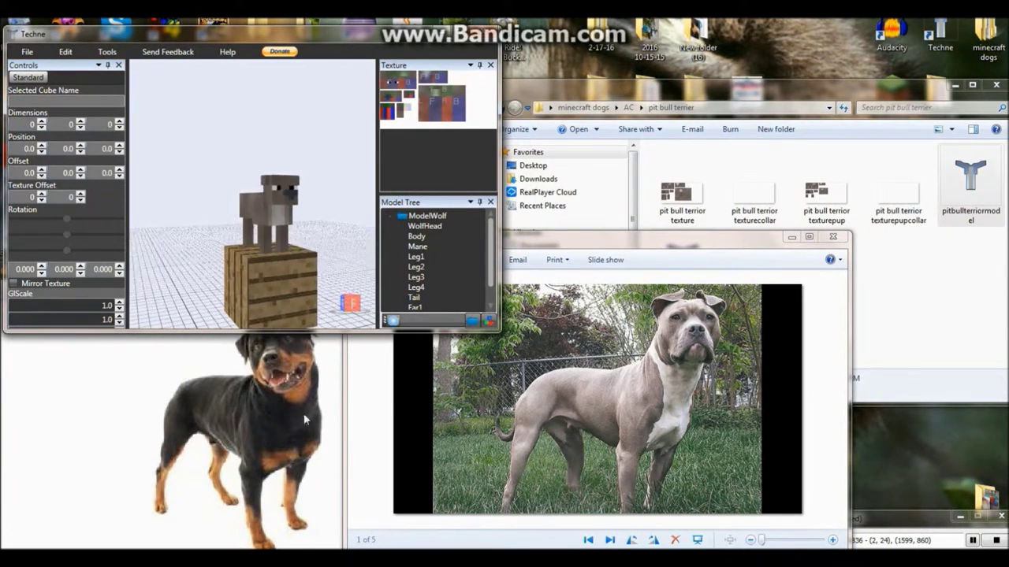
- Close the pit bull photo and return to the Rottweiler folder inside AD
left_click(832, 237)
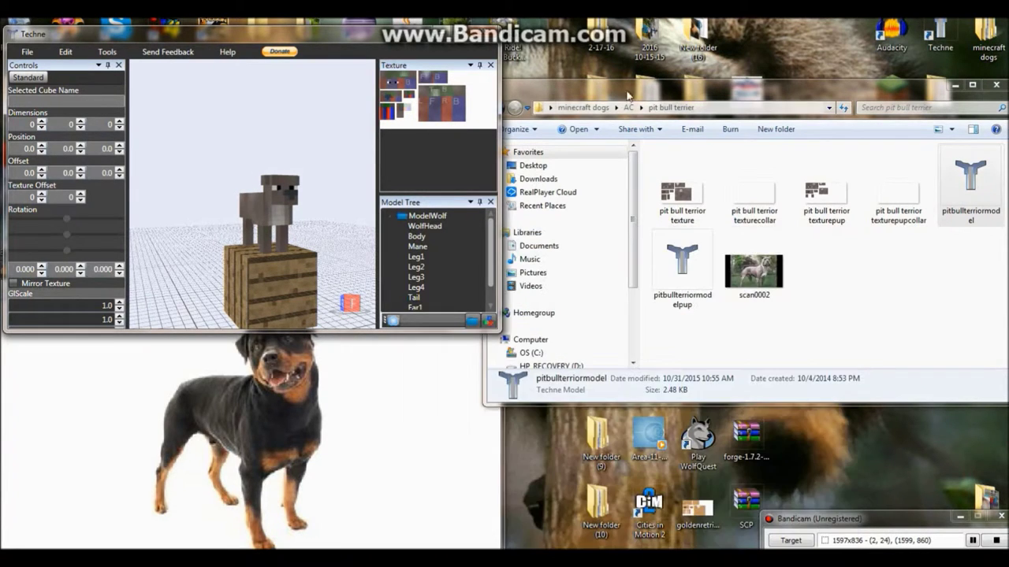
left_click(628, 107)
left_click(583, 107)
double_click(669, 206)
double_click(706, 249)
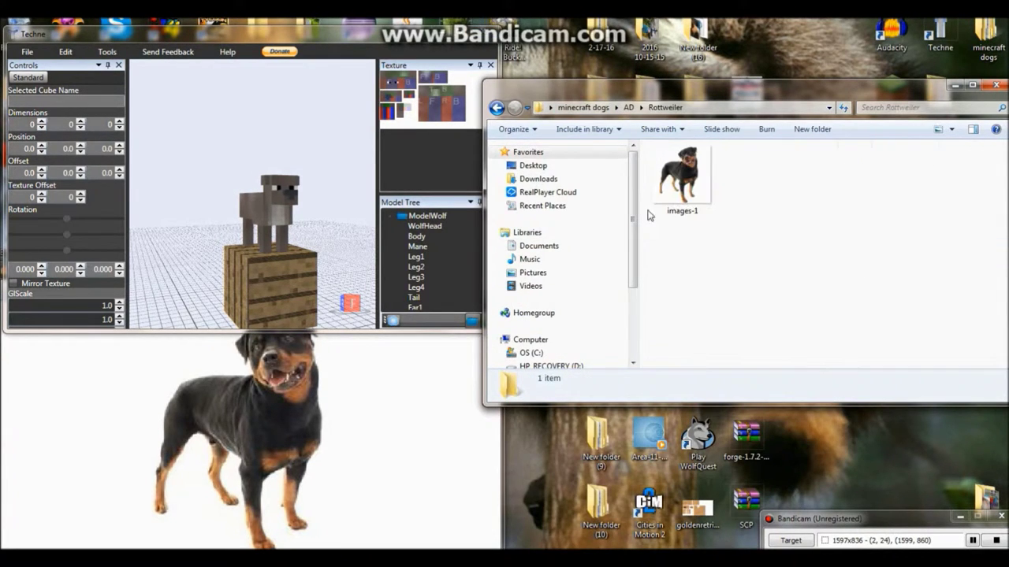
- Save the adapted model as rottweilermodel in the AD > Rottweiler folder
left_click(27, 51)
left_click(49, 135)
left_click(154, 73)
double_click(233, 225)
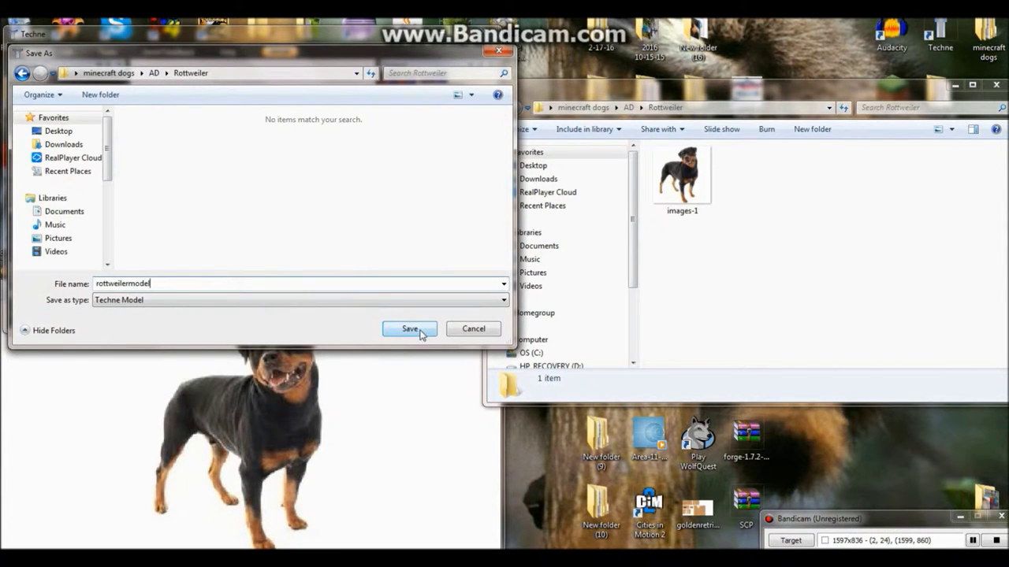
left_click(409, 328)
- Export the model's texture map as the PNG rottweilertexture in the Rottweiler folder
left_click(27, 51)
mouse_move(48, 156)
left_click(131, 172)
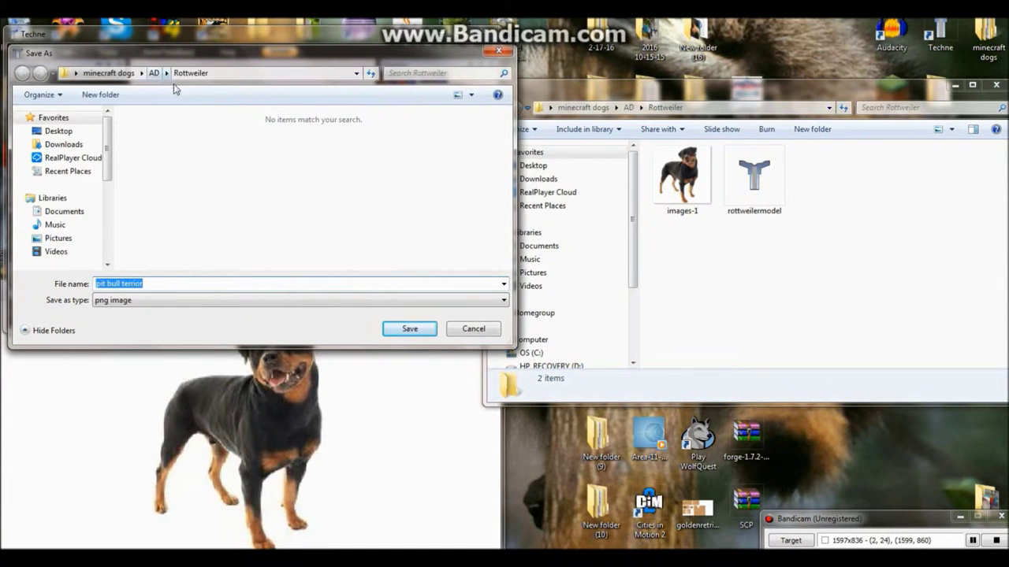
type("rottweilertexture")
left_click(408, 328)
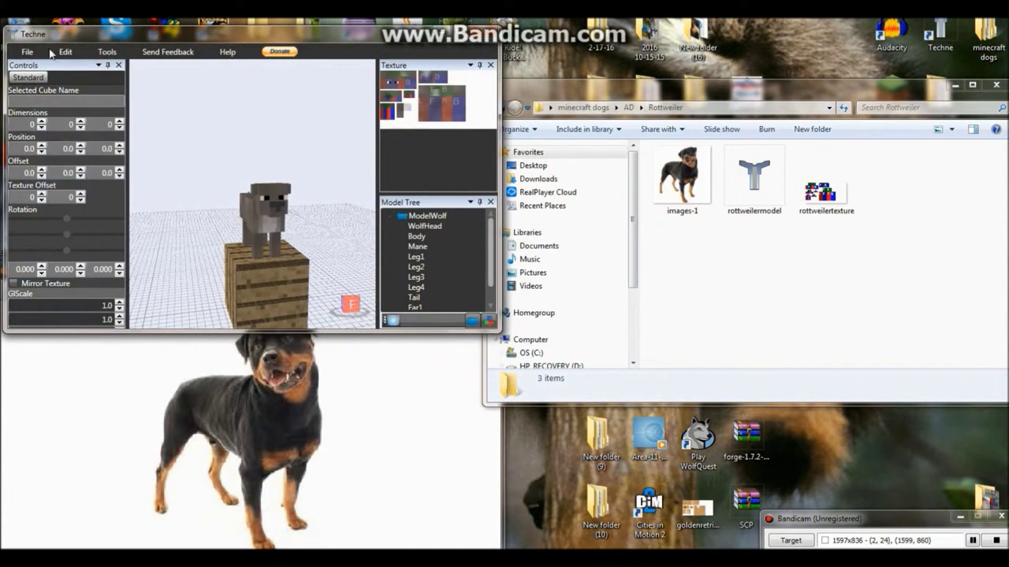
- Load rottweilertexture onto the model and turn the dog to check the coloured map
left_click(65, 51)
left_click(94, 79)
double_click(151, 124)
left_click_drag(275, 271, 315, 268)
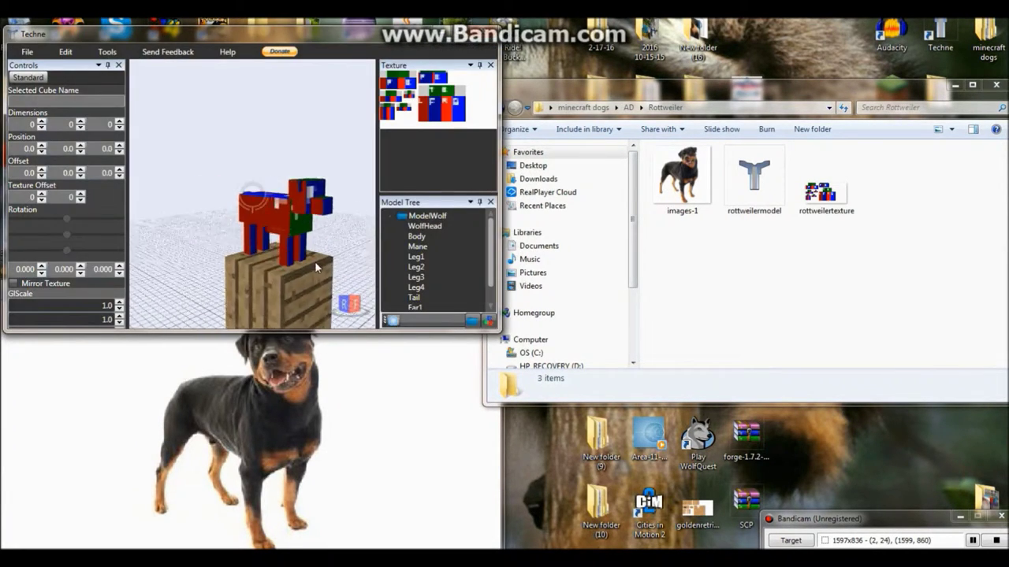
- Open the images-1 photo and rottweilertexture from the Rottweiler folder in paint.net
left_click(512, 45)
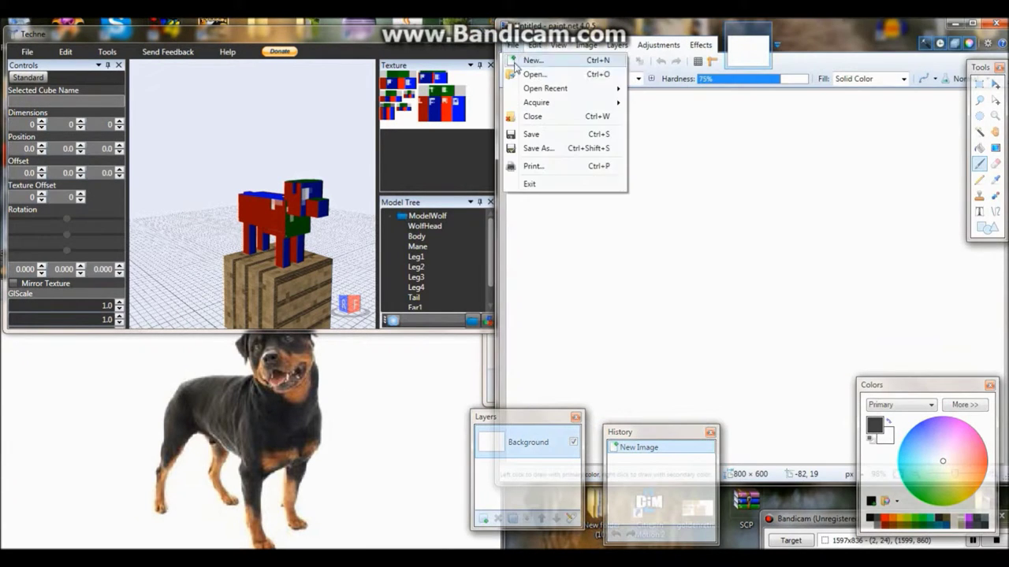
left_click(534, 74)
left_click(820, 39)
double_click(653, 184)
double_click(725, 112)
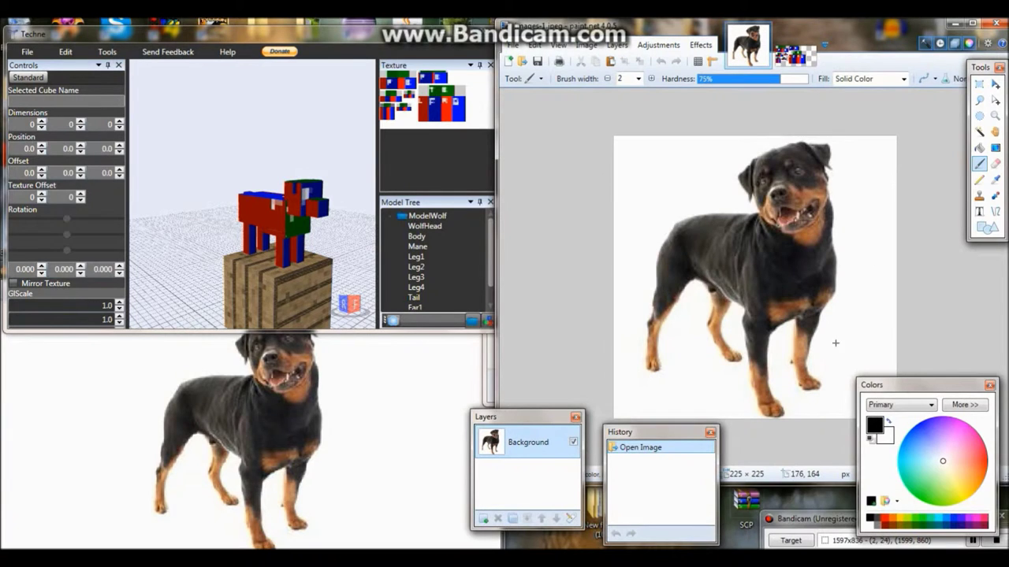
- Sample brown and tan shades from the Rottweiler's muzzle and add them to the palette
key("k")
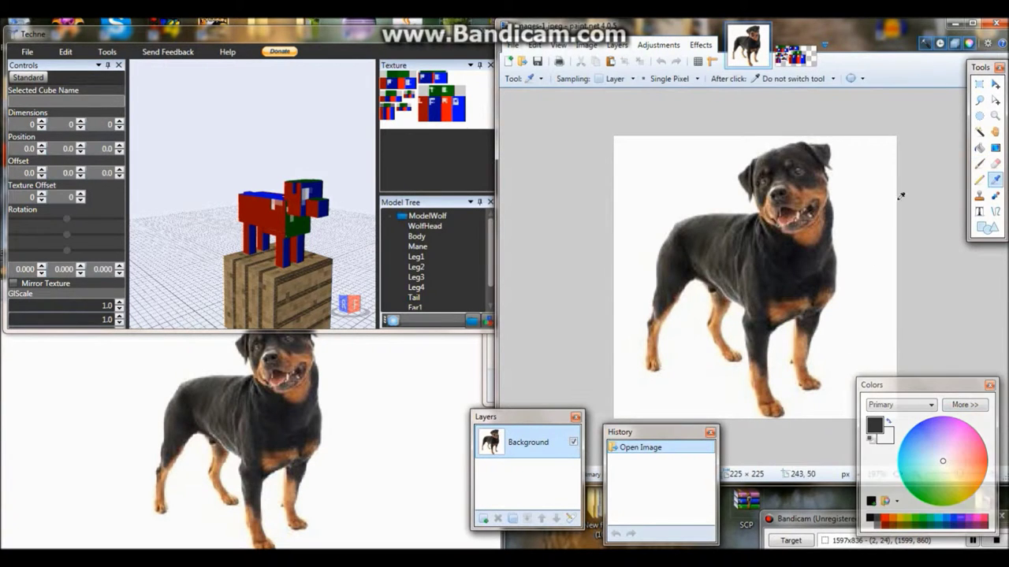
scroll(901, 196, "up", 5)
left_click(867, 197)
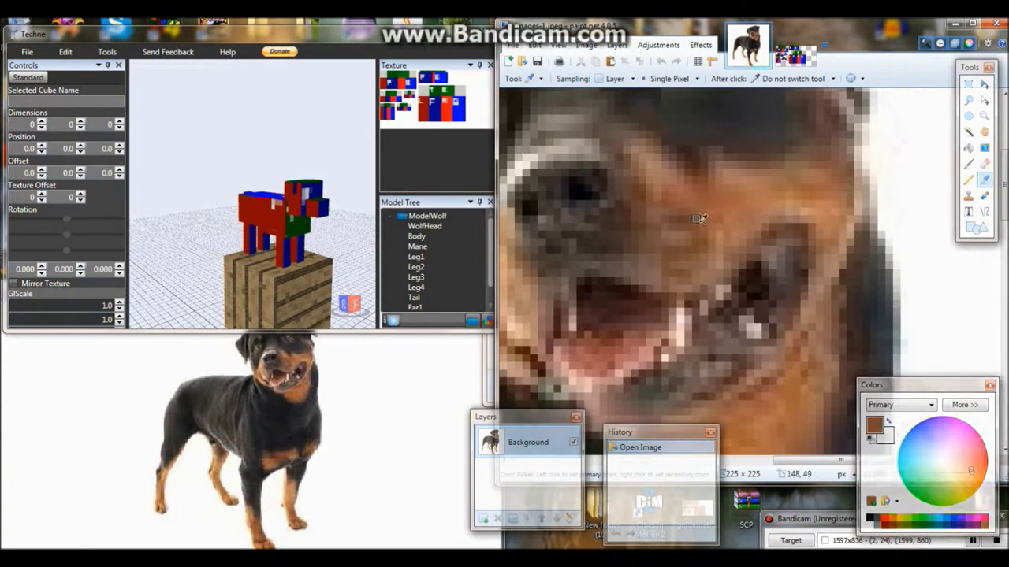
left_click(804, 201)
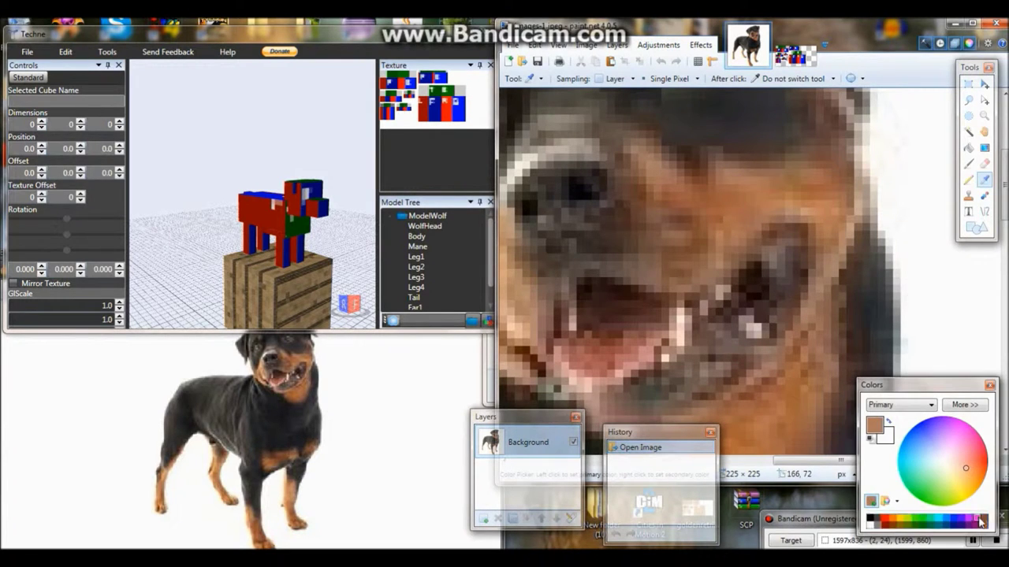
key("ctrl+b")
scroll(836, 319, "up", 3)
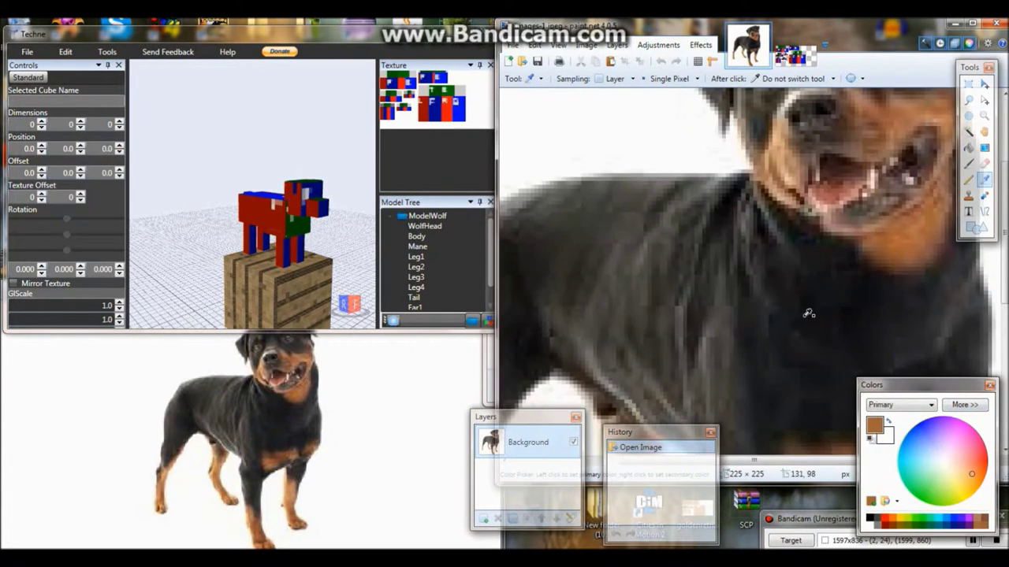
- Sample black and dark grey shades from the Rottweiler's body fur and add them to the palette
scroll(705, 239, "up", 2)
left_click(706, 239)
left_click(613, 263)
scroll(552, 154, "up", 1)
left_click(678, 193)
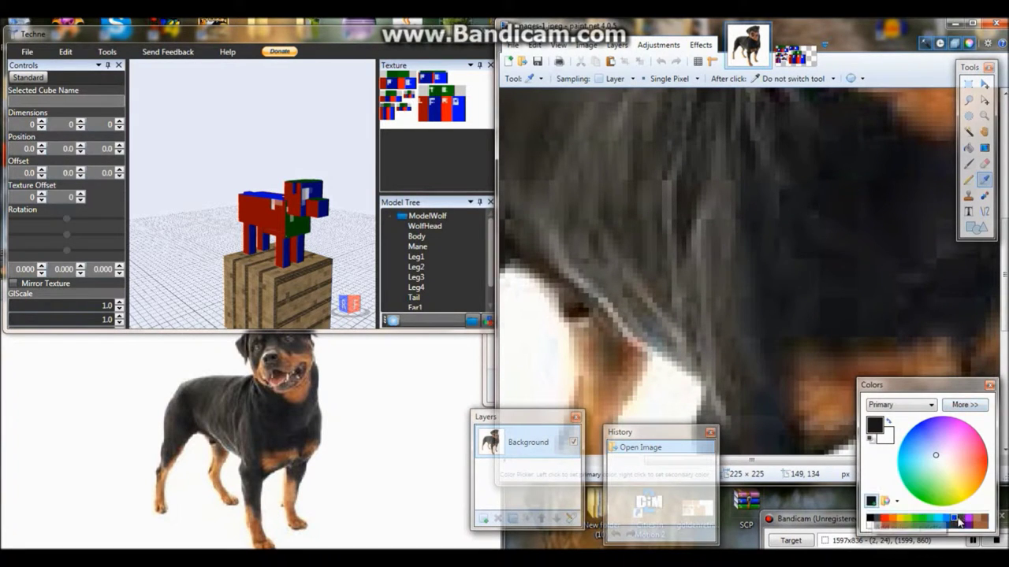
scroll(665, 237, "down", 5)
scroll(788, 221, "up", 6)
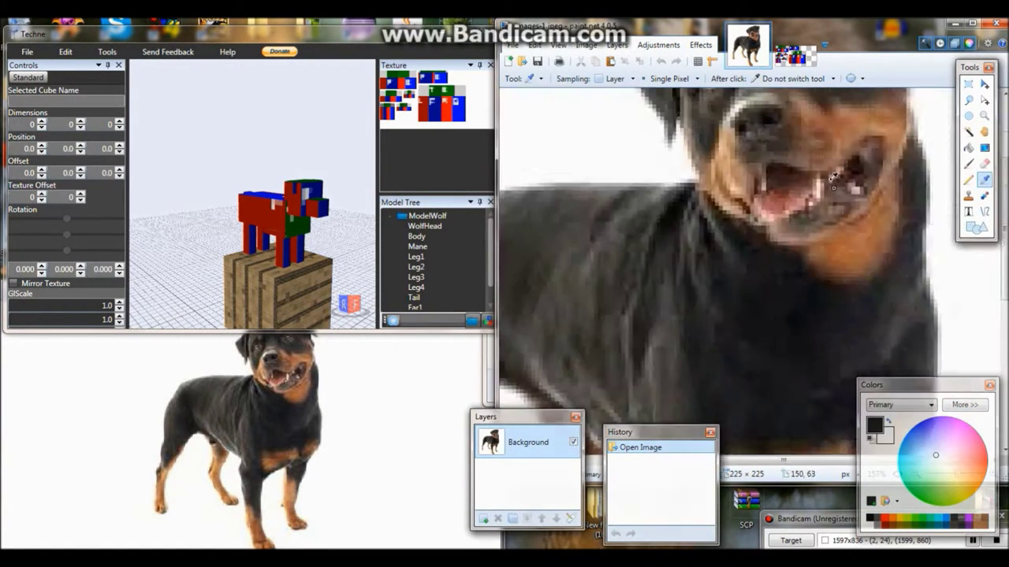
left_click(720, 333)
scroll(942, 237, "down", 5)
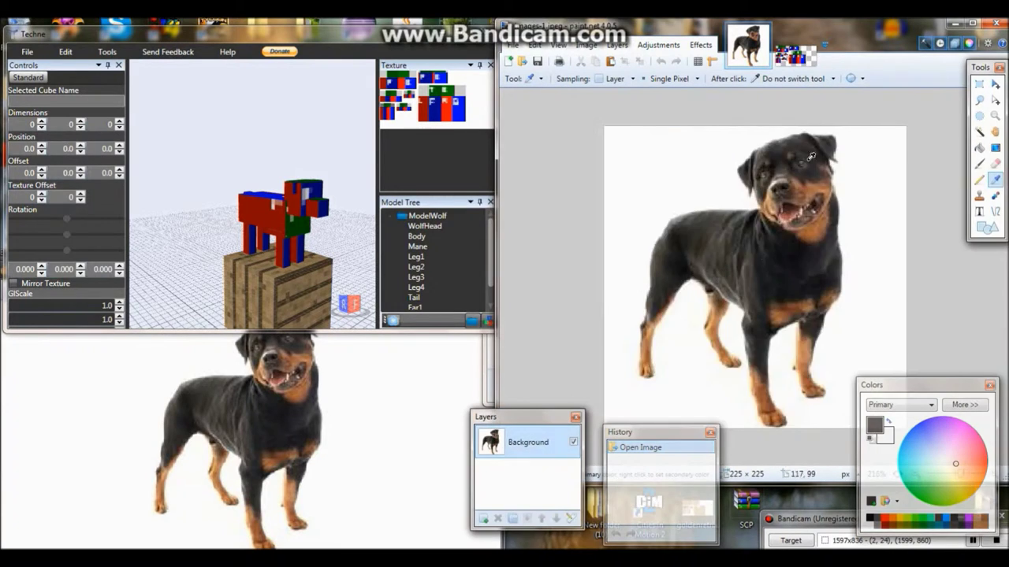
- Select the body block in rottweilertexture, create a new 26 × 20 image, and fill it with the near-black fur colour
key("ctrl+Tab")
scroll(810, 287, "up", 2)
left_click_drag(617, 195, 868, 389)
key("ctrl+n")
left_click(757, 331)
left_click(979, 148)
left_click(809, 259)
key("s")
key("s")
key("s")
key("s")
left_click(647, 176)
left_click(614, 221)
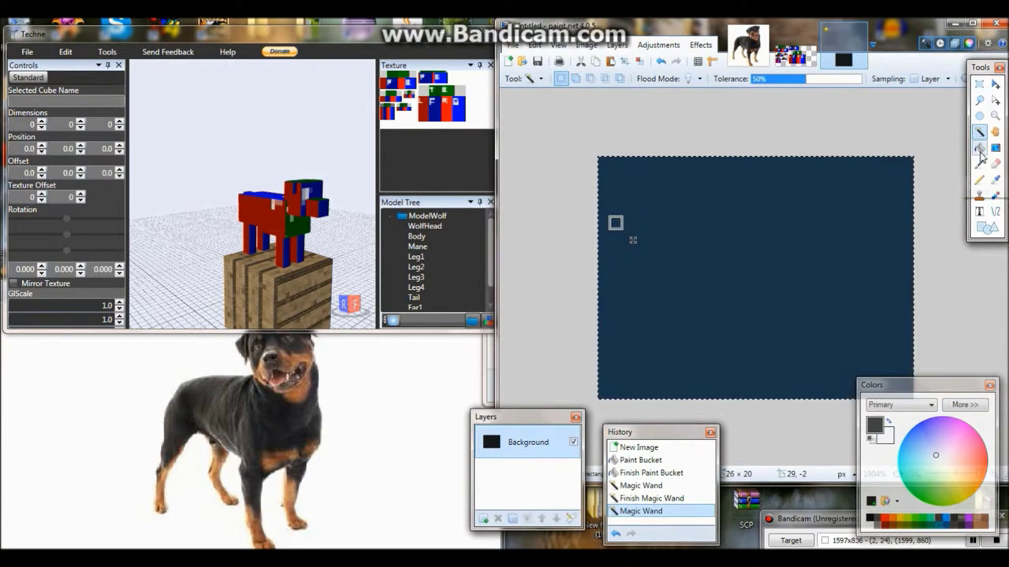
- Clear the selection and paint mottled dark grey, brown and black patches across the 26 × 20 image with a width-2 Paintbrush
key("b")
left_click(981, 83)
key("ctrl+d")
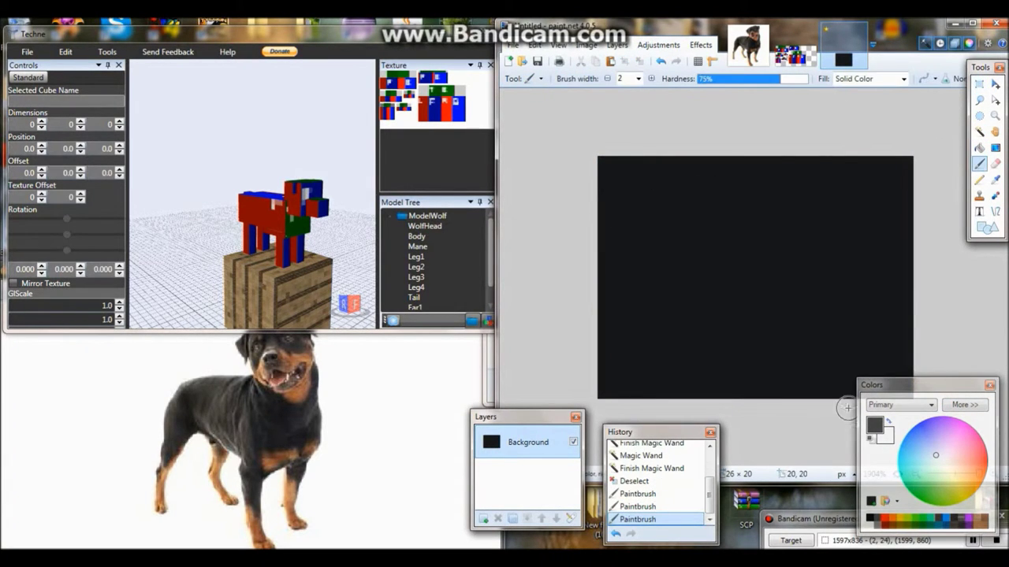
mouse_move(705, 273)
left_mouse_down()
mouse_move(714, 185)
mouse_move(667, 182)
mouse_move(687, 308)
mouse_move(646, 386)
left_mouse_up()
left_click_drag(733, 331, 819, 238)
left_click_drag(890, 385, 900, 341)
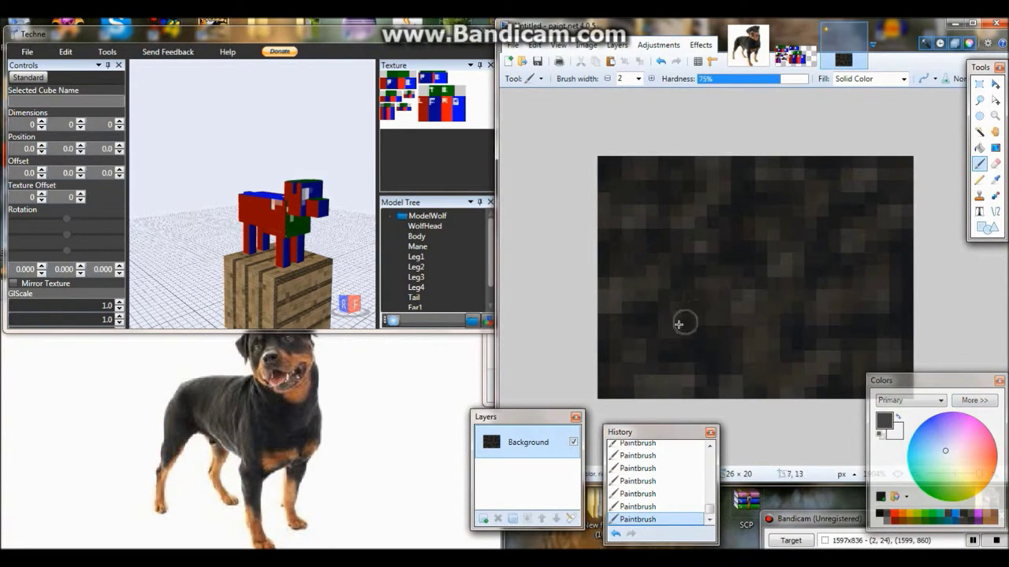
- Apply a Gaussian Blur to the mottled 26 × 20 fur image
left_click(701, 45)
mouse_move(715, 90)
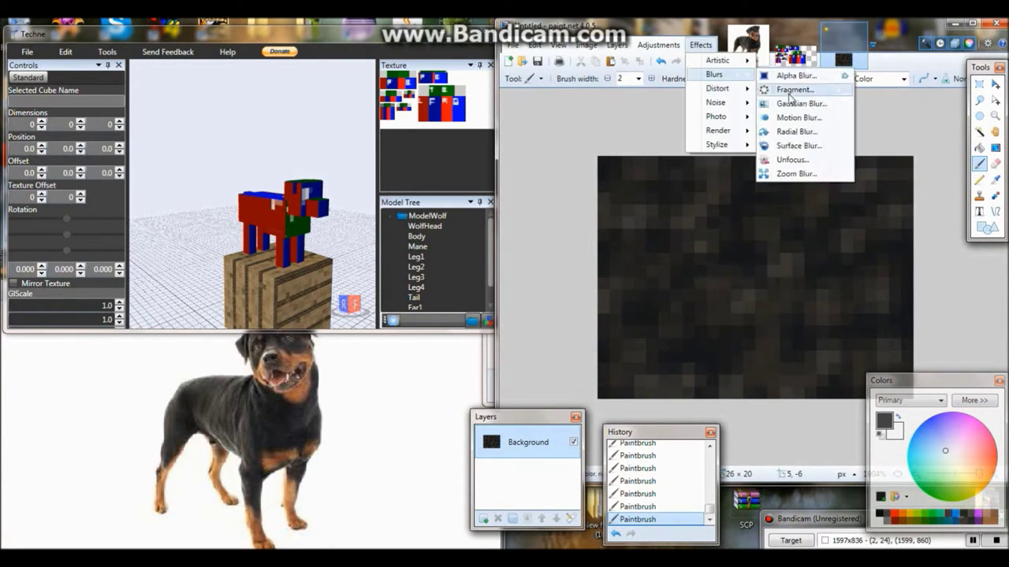
left_click(788, 104)
left_click(720, 93)
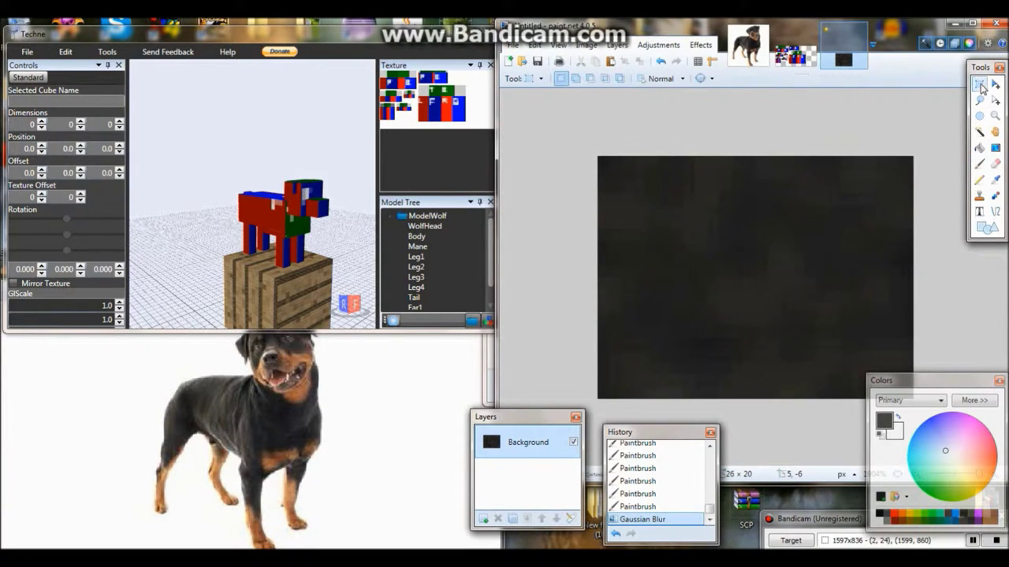
- Paste the blurred fur over the body block in rottweilertexture, save, and deselect
left_click(794, 47)
key("ctrl+v")
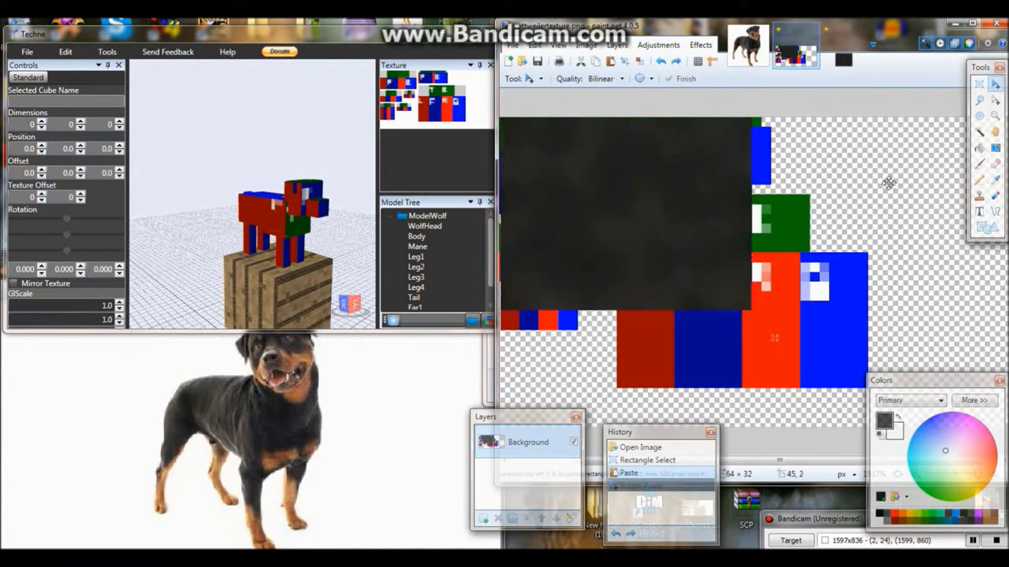
left_click_drag(856, 146, 973, 223)
key("ctrl+s")
key("Return")
key("ctrl+d")
- Copy part of the dark body fur, place it over the mane block, and save the texture
left_click_drag(704, 317, 704, 317)
key("ctrl+c")
key("ctrl+v")
left_click_drag(609, 207, 731, 207)
key("ctrl+d")
key("ctrl+s")
key("Return")
- Copy another part of the dark body fur, fit it over the head block, and save the texture
left_click_drag(704, 253, 818, 328)
key("ctrl+c")
key("ctrl+v")
left_click_drag(602, 210, 558, 204)
key("ctrl+d")
key("ctrl+s")
key("Return")
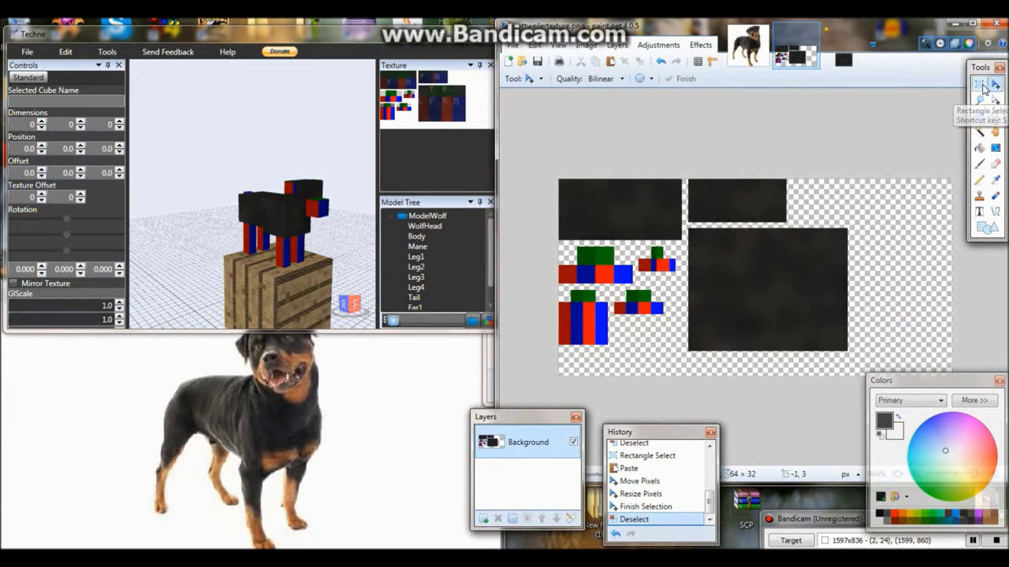
- Copy part of the dark body fur, place it over the first leg block, and save the texture
key("ctrl+c")
key("ctrl+v")
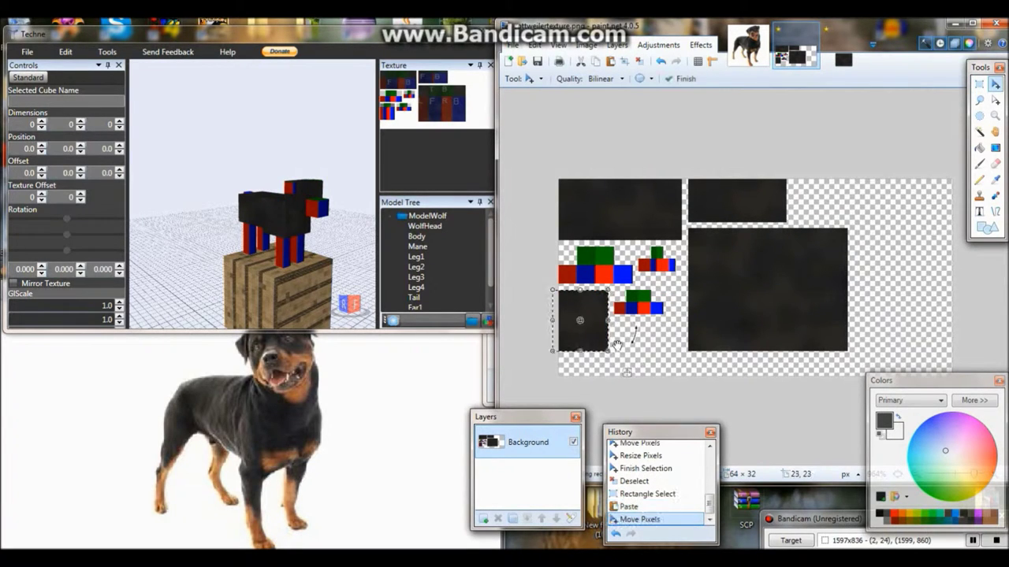
key("ctrl+d")
key("ctrl+s")
key("Return")
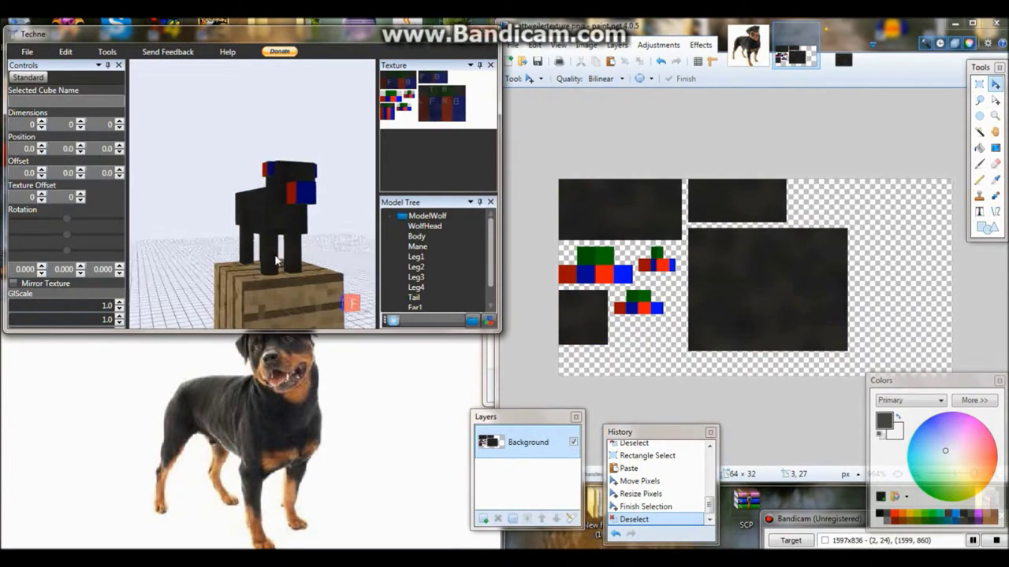
- In Techne, shift the texture offsets of Leg1 and Leg3 to an empty area, setting Leg3's to 9, 23, and save the model
left_click(284, 246)
scroll(309, 278, "up", 5)
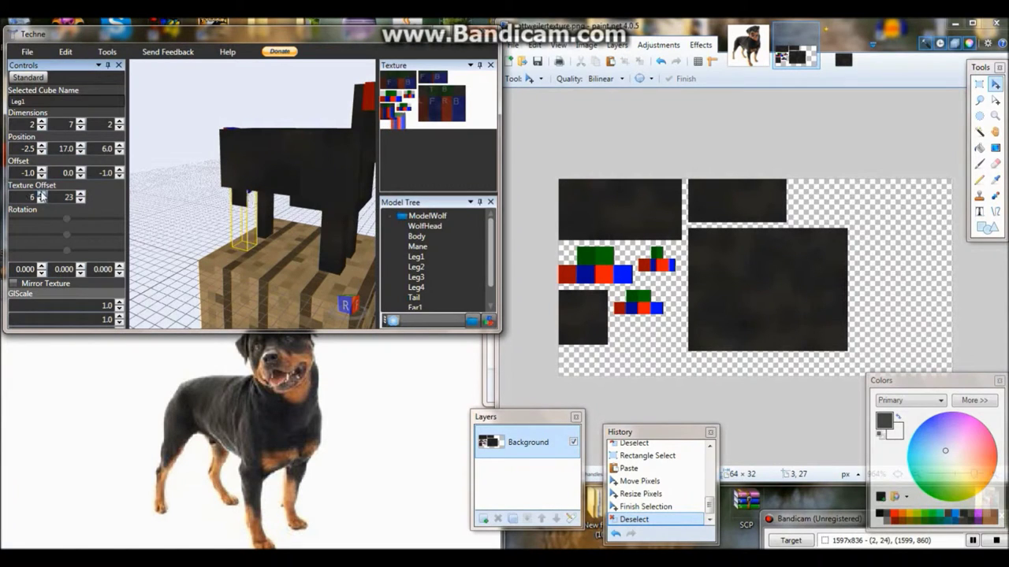
left_click(282, 211)
scroll(282, 212, "down", 5)
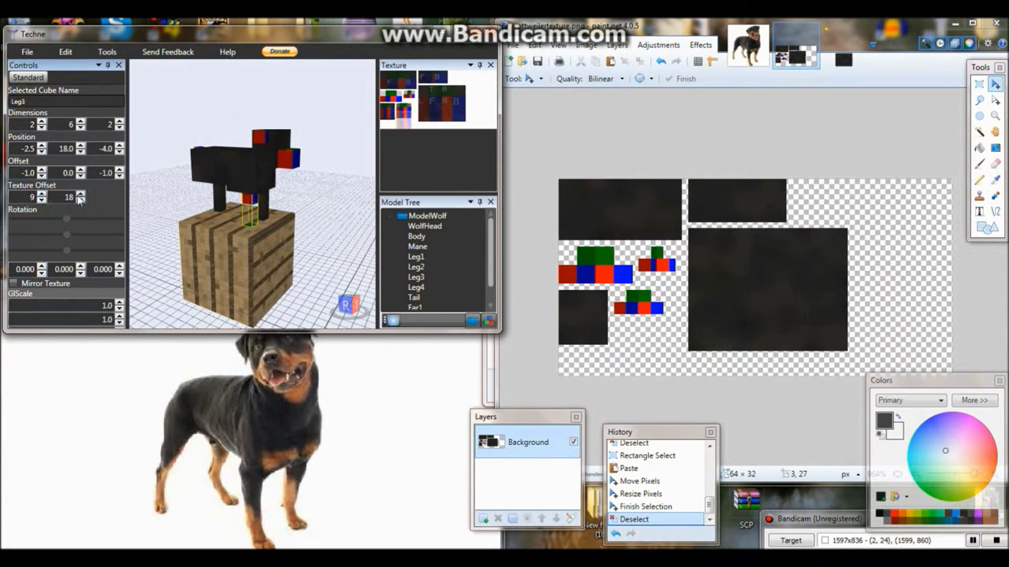
left_click(27, 51)
left_click(23, 117)
- In paint.net, copy dark fur onto the empty area used by the relocated leg texture and save the texture
left_click(581, 246)
key("s")
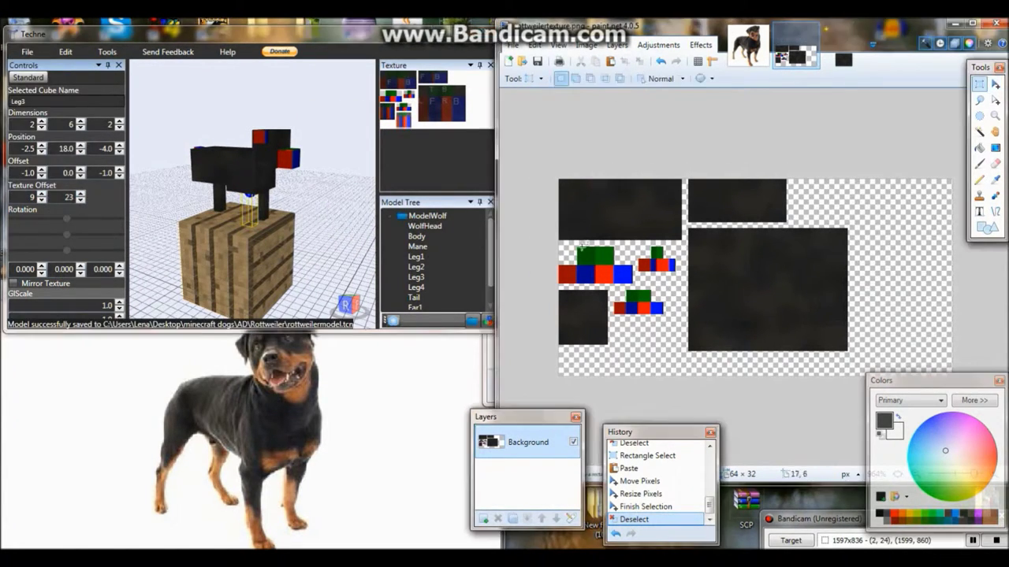
key("ctrl+c")
key("ctrl+v")
left_click_drag(563, 338, 619, 366)
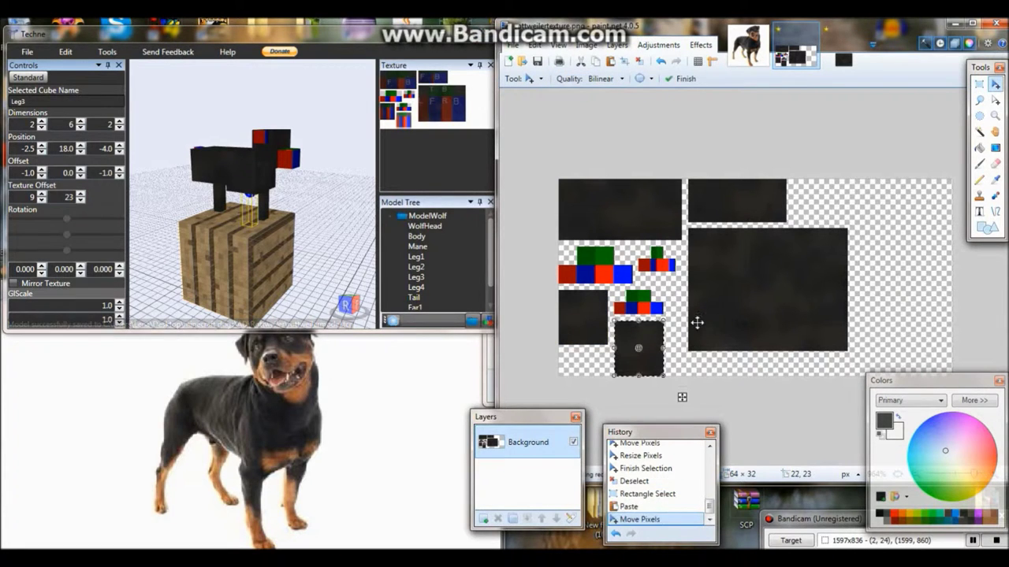
key("ctrl+d")
key("ctrl+s")
left_click(495, 234)
- Copy another part of the dark body fur and fit it over the snout block below the head block
left_click(749, 279)
key("s")
left_click_drag(805, 259, 755, 307)
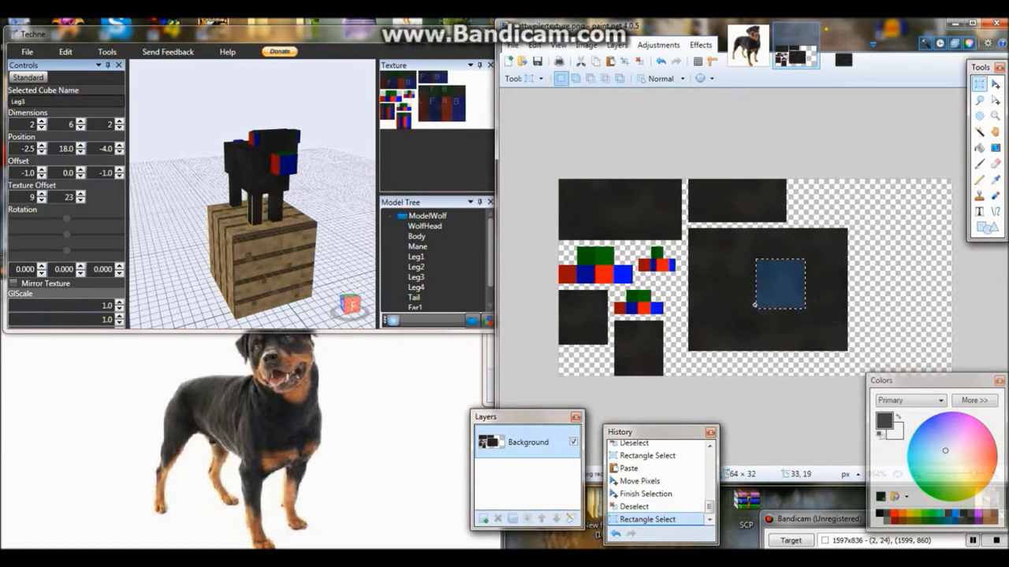
key("ctrl+c")
key("ctrl+v")
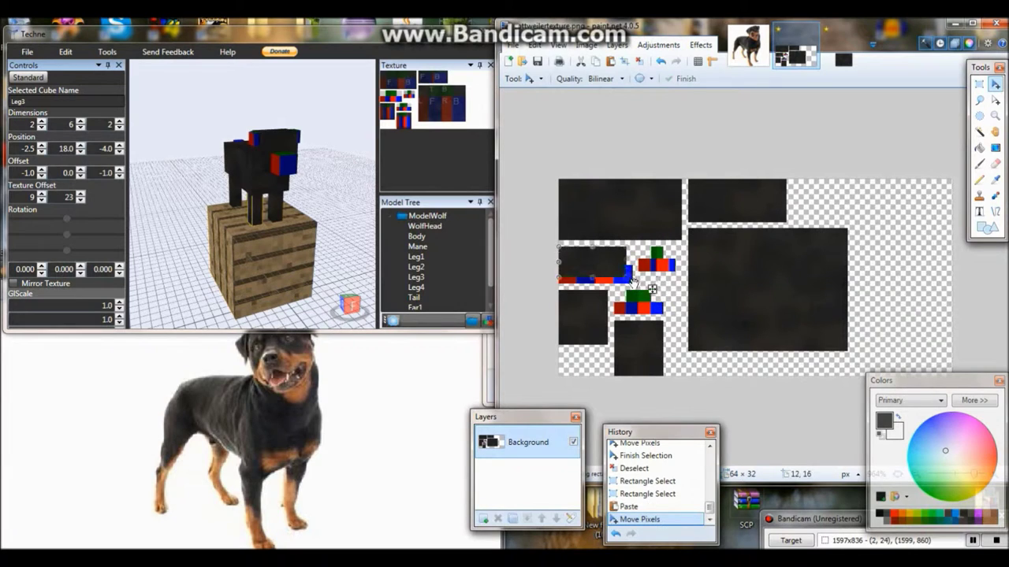
- Cover the two remaining small coloured blocks with copied dark body fur and save the texture
key("s")
left_click_drag(768, 272, 725, 295)
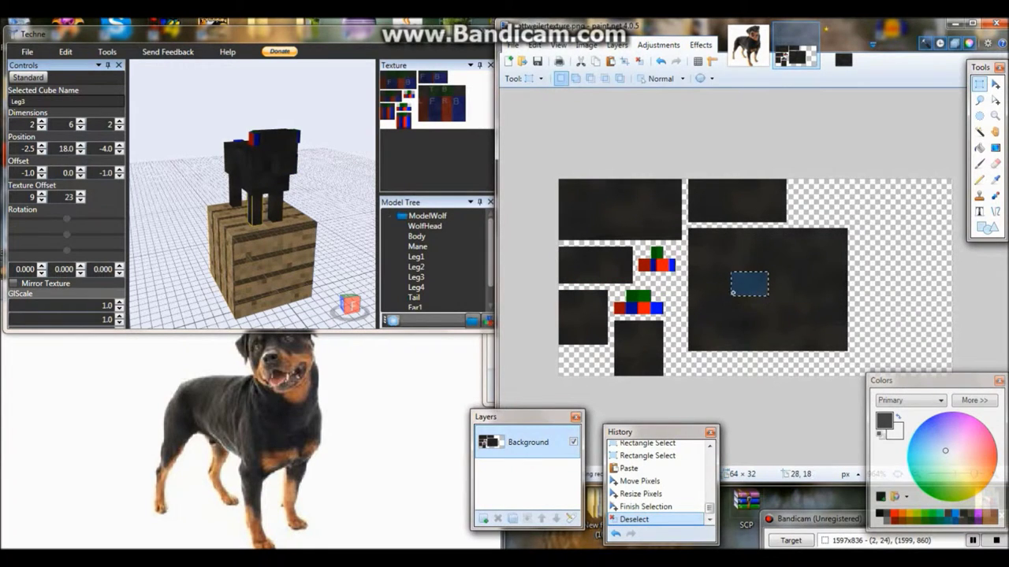
key("ctrl+c")
key("ctrl+v")
key("s")
left_click_drag(811, 266, 760, 288)
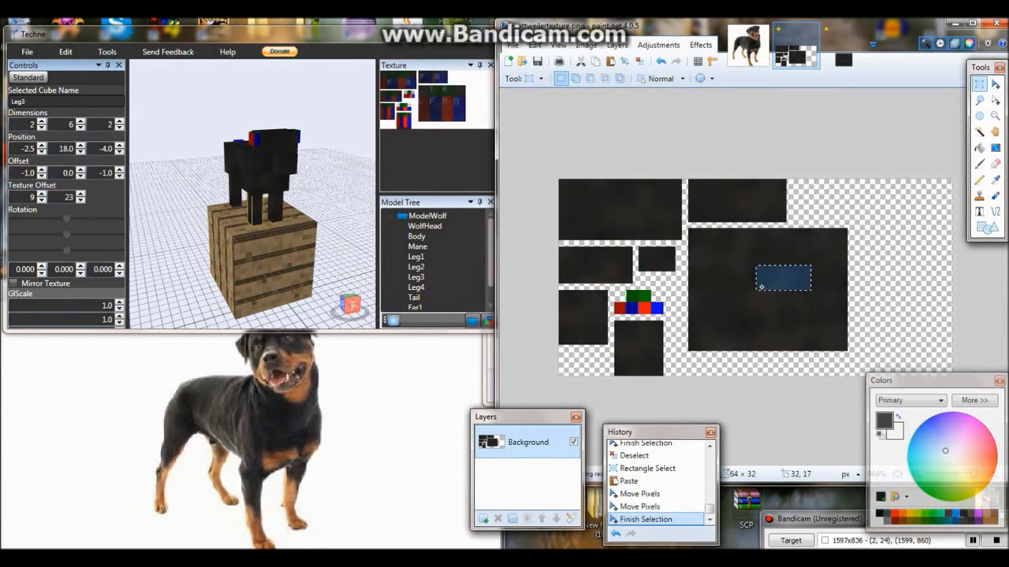
key("ctrl+d")
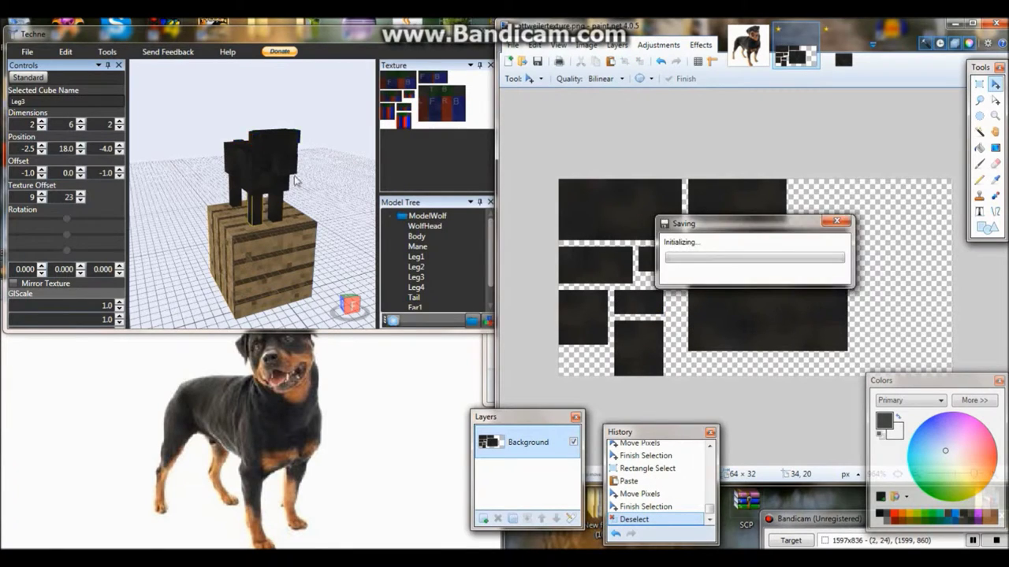
left_click_drag(237, 205, 192, 174)
mouse_move(326, 162)
left_mouse_down()
mouse_move(157, 271)
mouse_move(314, 248)
mouse_move(293, 281)
left_mouse_up()
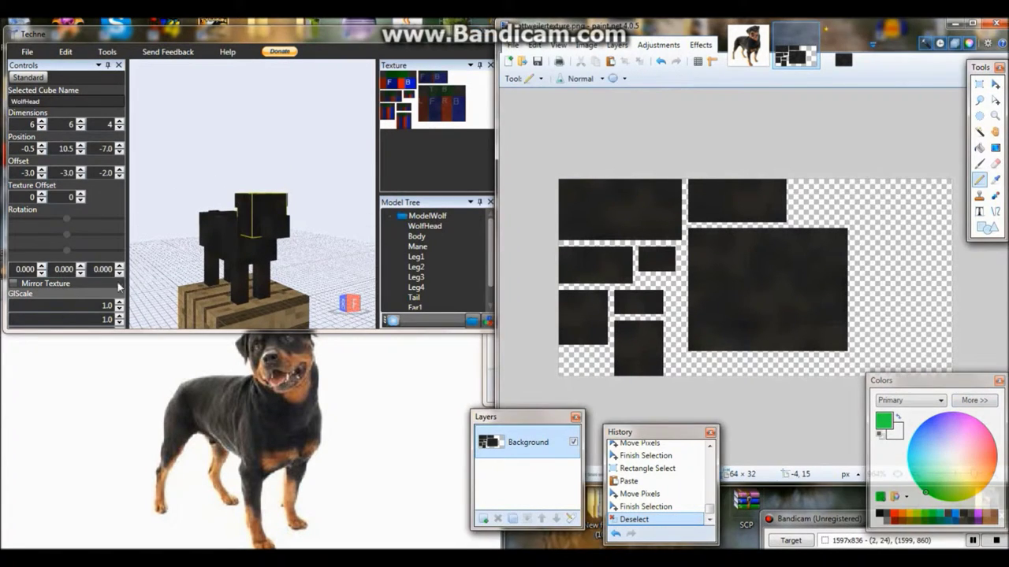
scroll(310, 254, "up", 3)
left_click_drag(311, 254, 236, 205)
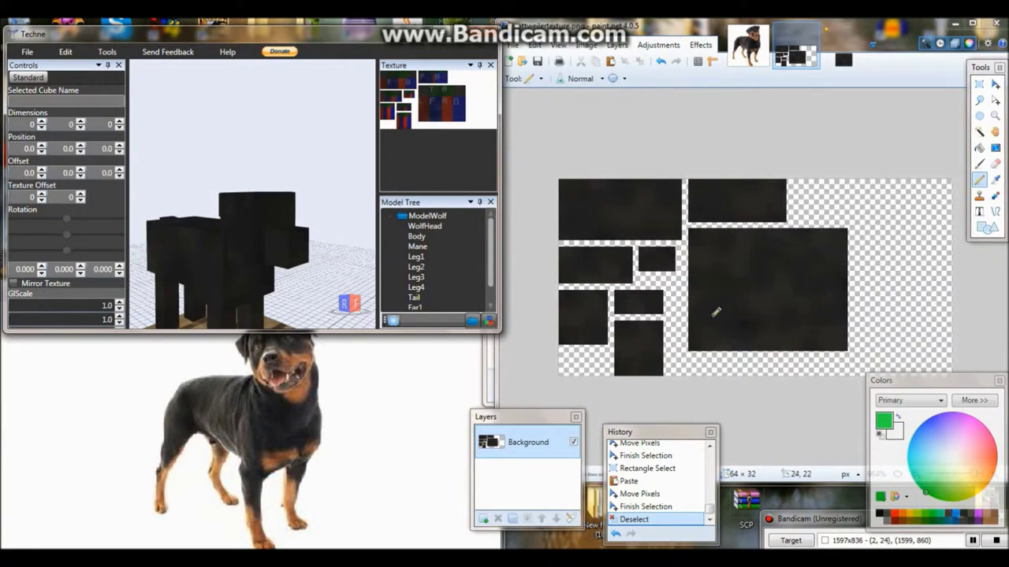
left_click(611, 212)
key("ctrl+s")
key("ctrl+z")
- Pencil a green diagonal of pixels up the lower half of the head block's front face and save the texture
left_click(587, 231)
left_click(591, 226)
key("ctrl+s")
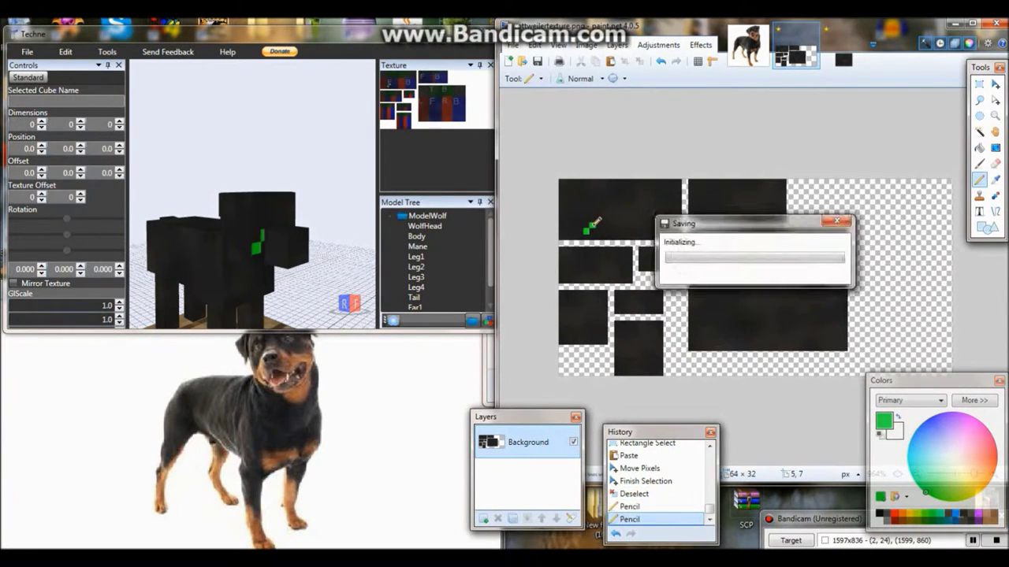
left_click(602, 219)
key("ctrl+s")
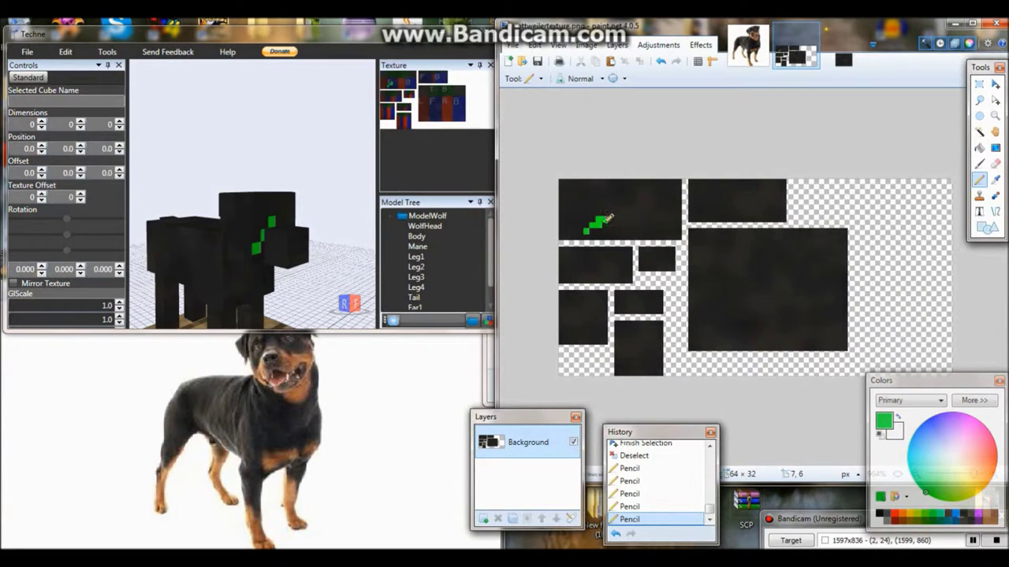
- Mirror the green diagonal across the face, fill it into a stepped triangle reaching the cheeks, and save the texture
key("ctrl+s")
left_click(619, 231)
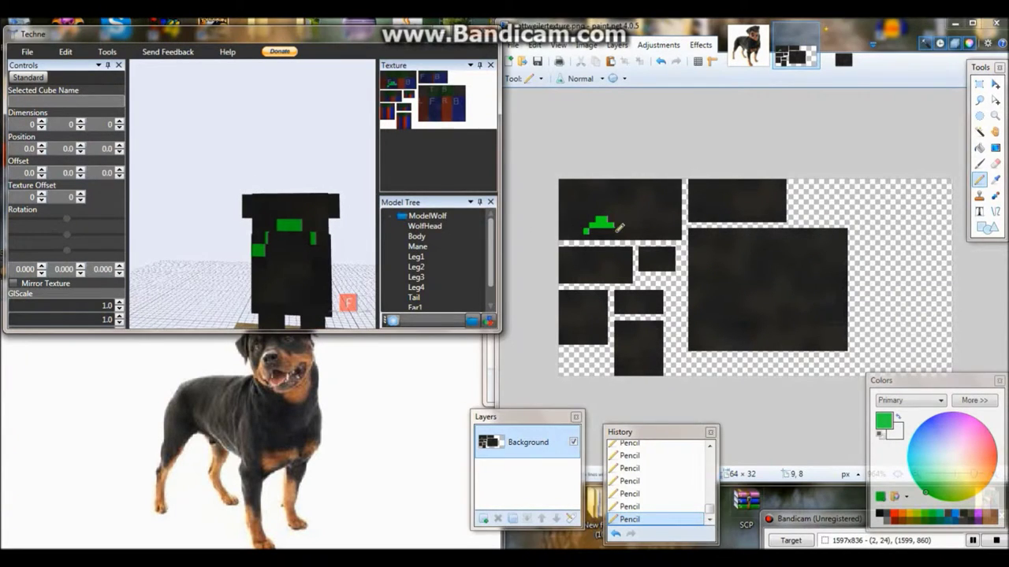
key("ctrl+s")
key("ctrl+s")
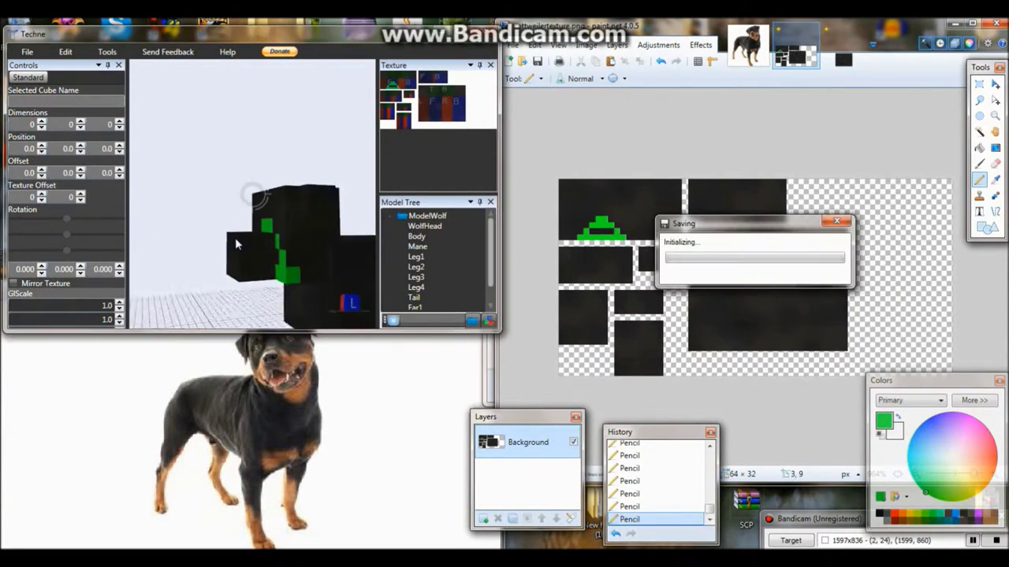
mouse_move(342, 255)
left_mouse_down()
mouse_move(266, 249)
mouse_move(285, 251)
left_mouse_up()
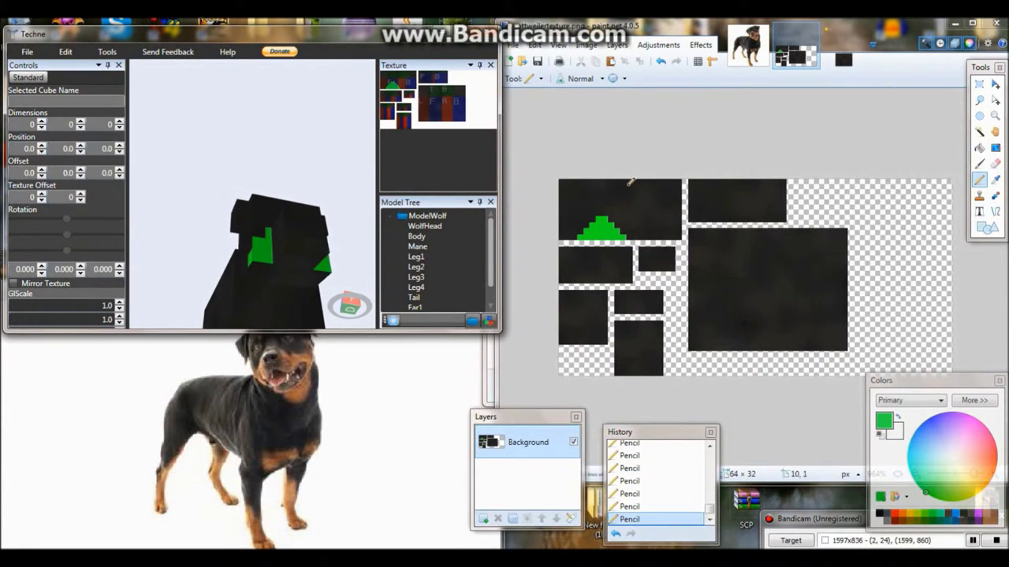
- Pencil a tapering green throat patch on the underside of the head block and save the texture
left_click(626, 183)
key("ctrl+s")
left_click_drag(632, 183, 645, 182)
key("ctrl+s")
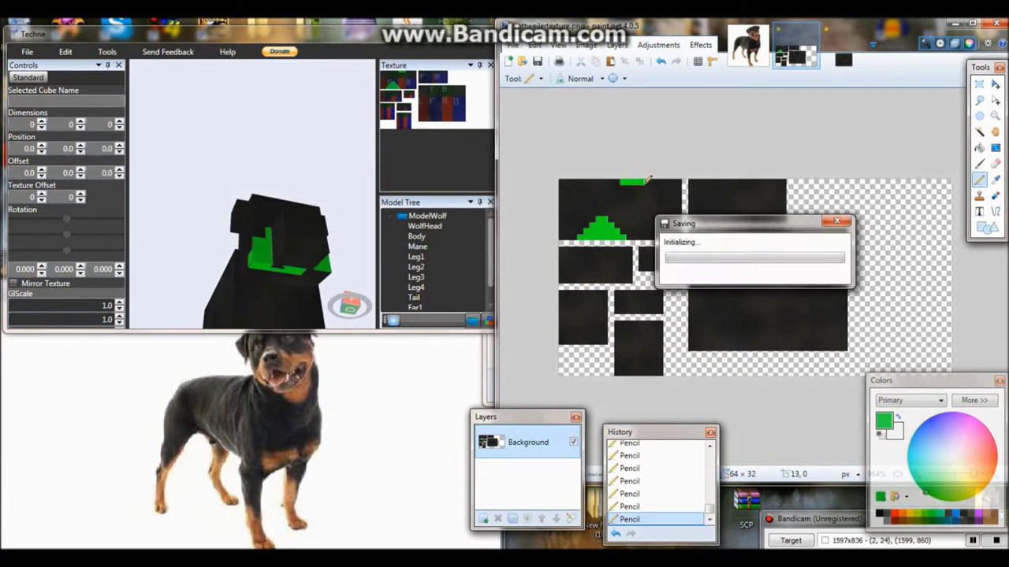
left_click(653, 183)
key("ctrl+s")
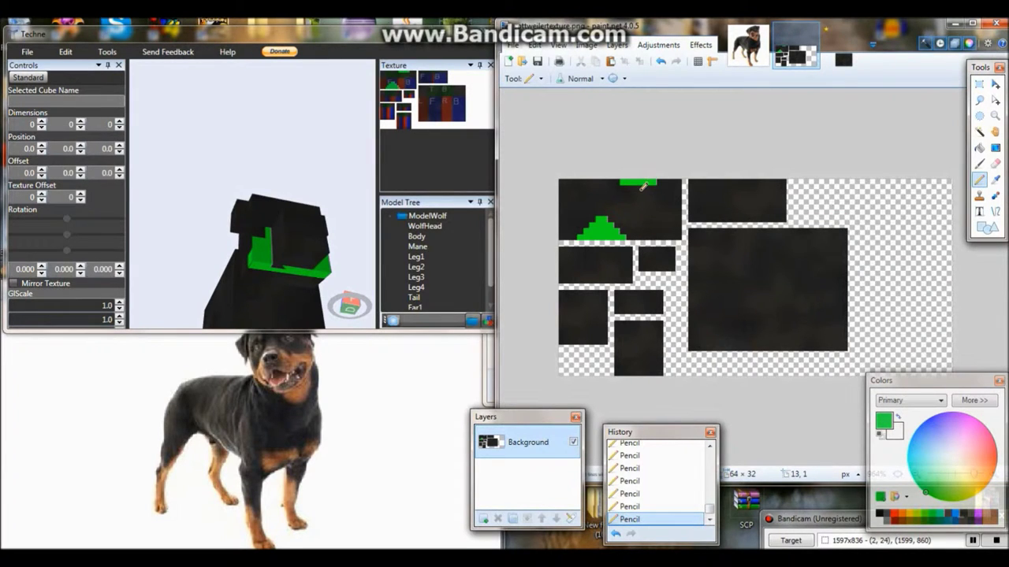
left_click_drag(644, 188, 631, 188)
key("ctrl+s")
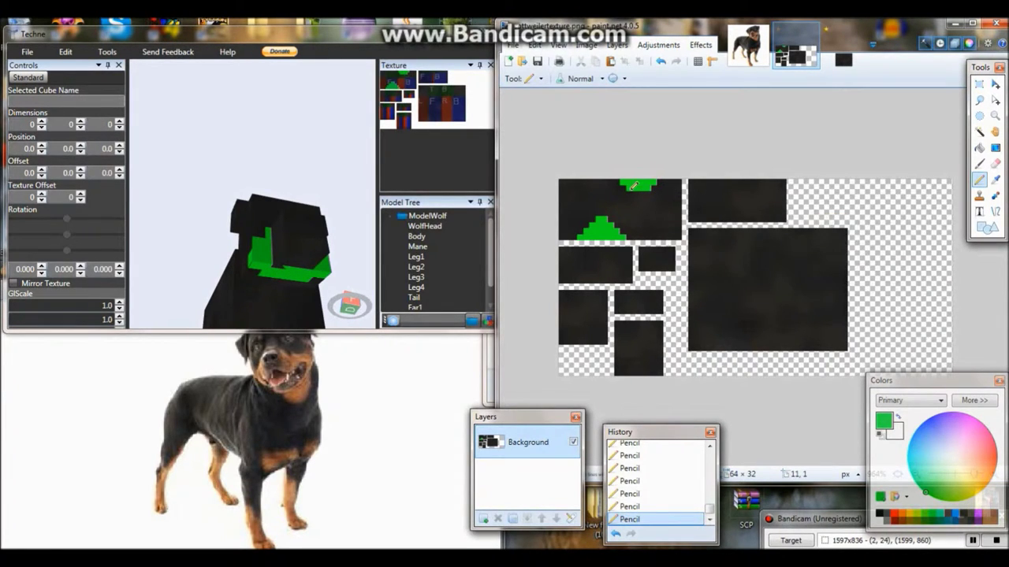
key("ctrl+s")
left_click(184, 236)
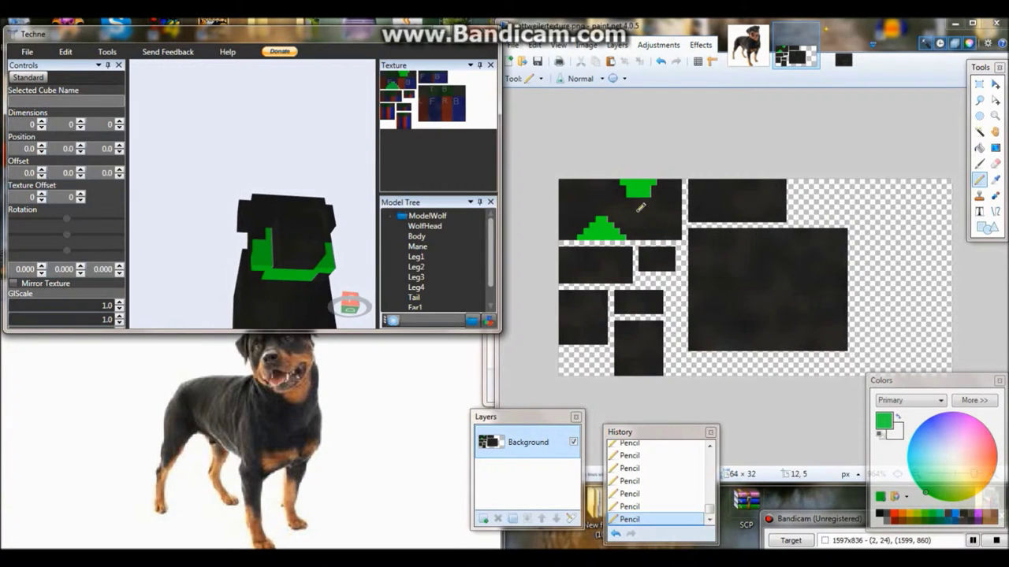
- Pencil a narrowing green patch on the chest face of the body block, below the throat, and save the texture
left_click_drag(185, 236, 302, 289)
left_click(752, 243)
key("ctrl+s")
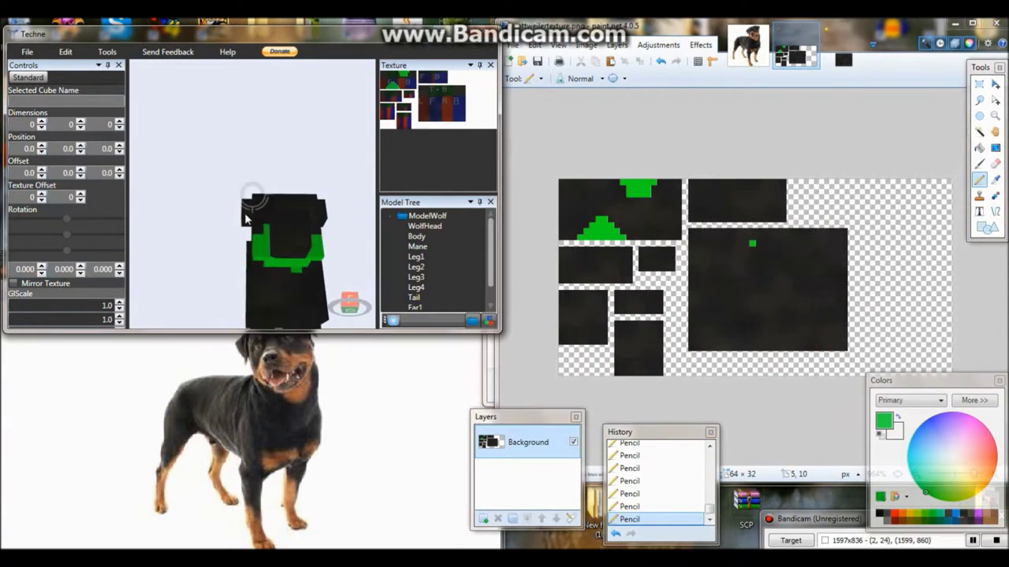
left_click(333, 216)
mouse_move(333, 216)
left_mouse_down()
mouse_move(754, 238)
mouse_move(739, 245)
left_mouse_up()
left_click(758, 243)
key("ctrl+s")
key("ctrl+s")
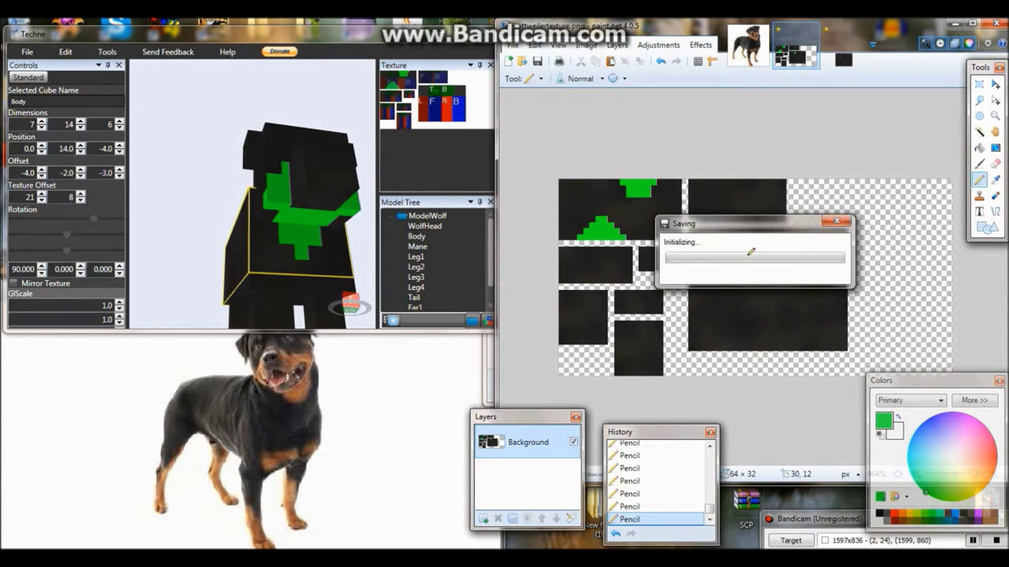
- Pencil two small green marks on the lower chest, one on each side of the central patch, and save the texture
mouse_move(268, 232)
left_mouse_down()
mouse_move(351, 235)
mouse_move(310, 218)
mouse_move(363, 232)
left_mouse_up()
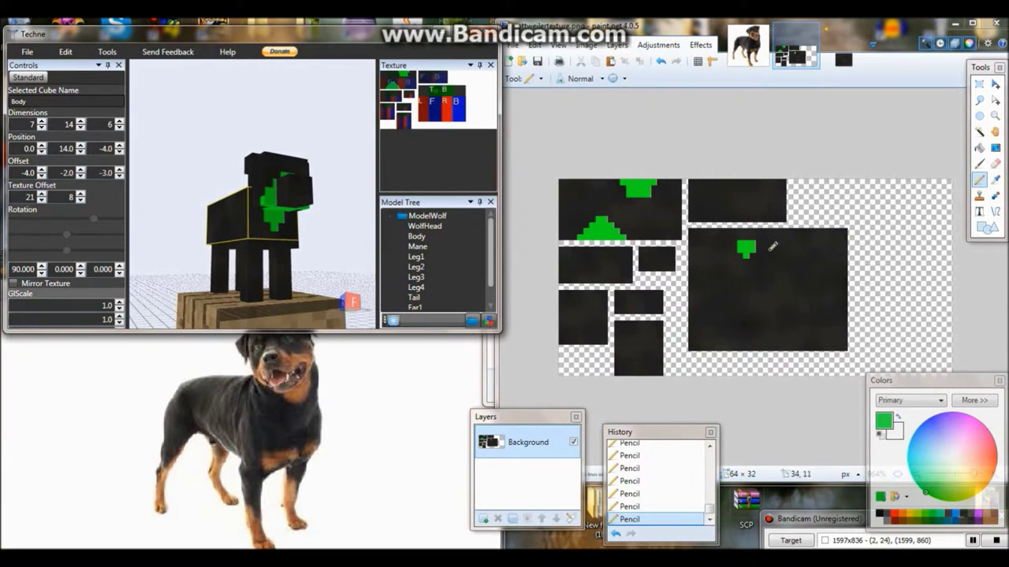
left_click(749, 256)
key("ctrl+s")
left_click(752, 262)
key("ctrl+s")
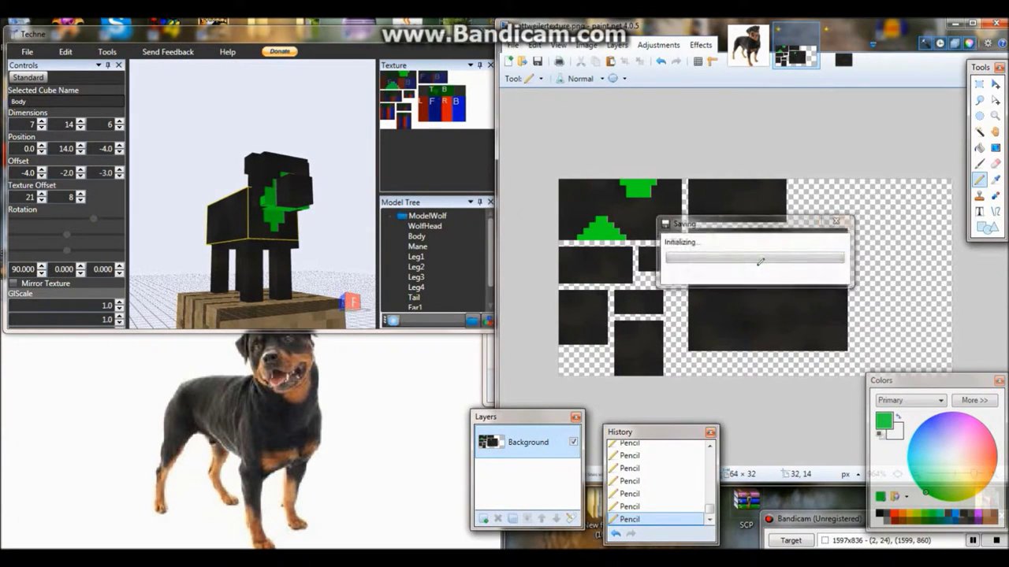
left_click(761, 261)
key("ctrl+s")
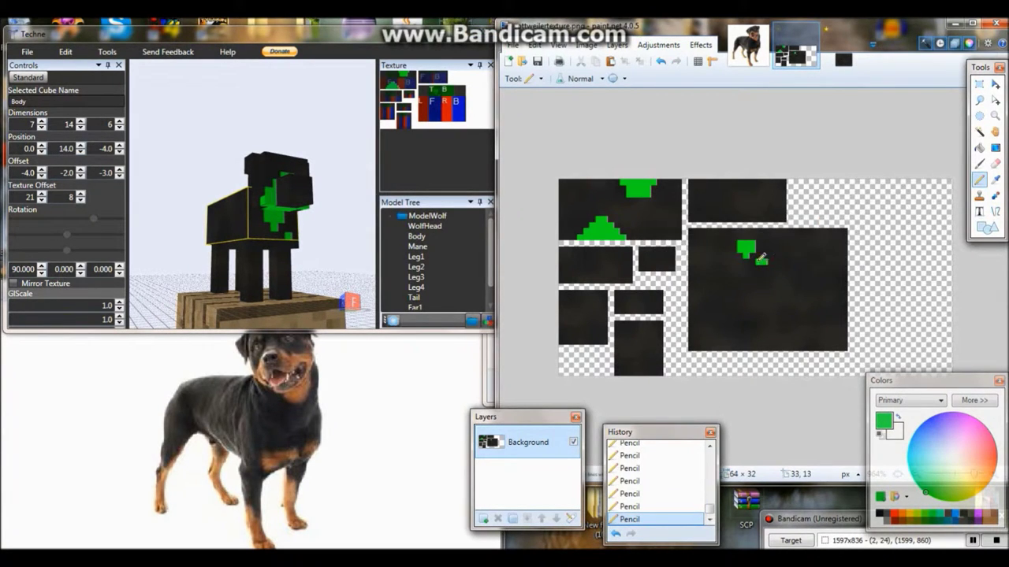
key("ctrl+s")
- Pencil two small green marks along the upper edge of the mane block and save the texture
left_click(702, 181)
key("ctrl+s")
left_click(726, 181)
key("ctrl+s")
- Pencil the start of a stepped green marking midway down the relocated leg block and save the texture
mouse_move(158, 252)
left_mouse_down()
mouse_move(256, 247)
mouse_move(331, 228)
left_mouse_up()
scroll(256, 246, "up", 5)
scroll(331, 228, "up", 3)
left_click(629, 345)
key("ctrl+s")
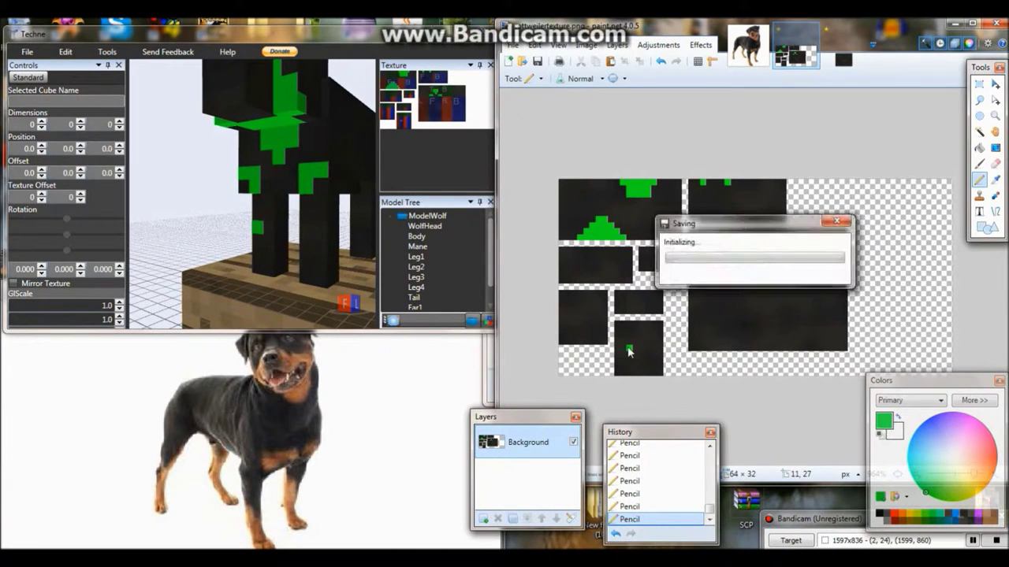
key("ctrl+s")
left_click(640, 345)
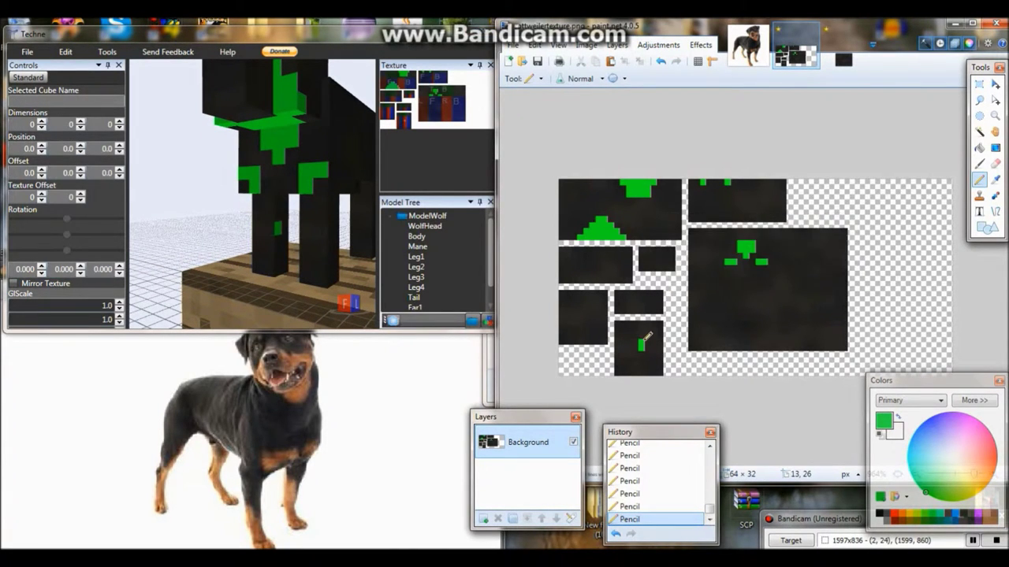
key("ctrl+s")
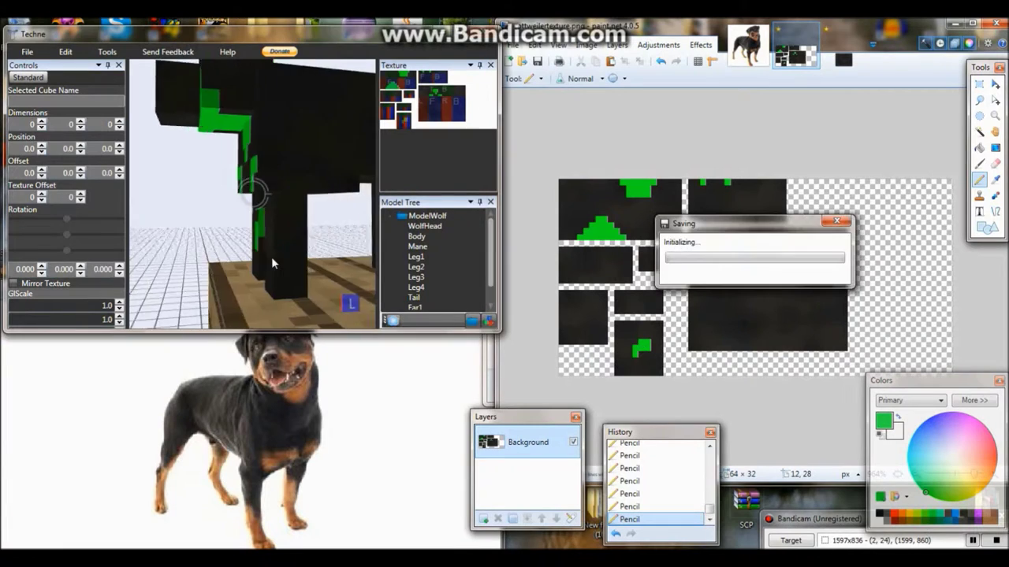
- Extend the stepped green outline around the relocated leg block, fill it down to the foot, and save the texture
left_click_drag(271, 257, 468, 311)
left_click(656, 345)
key("ctrl+s")
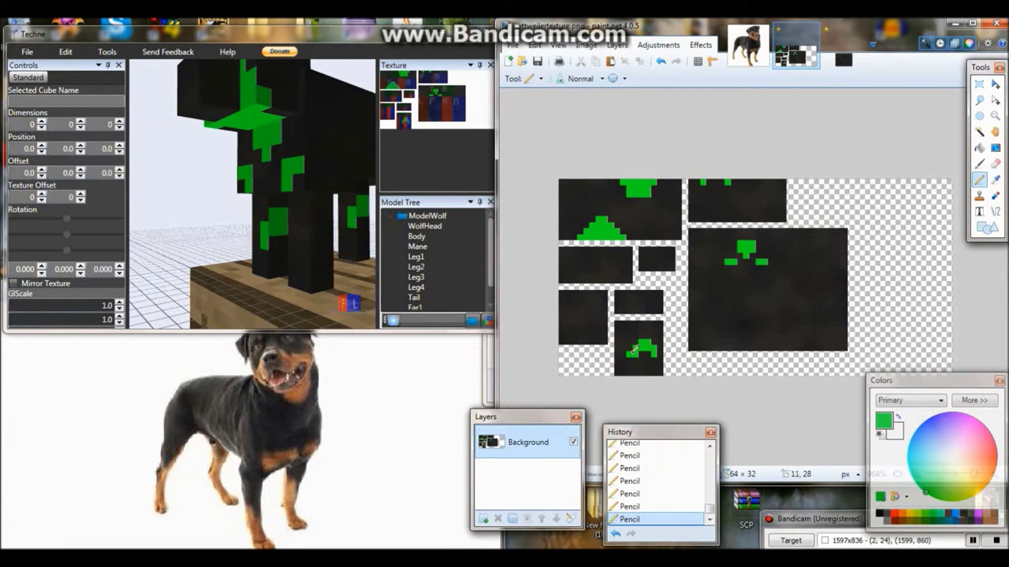
left_click_drag(234, 247, 248, 252)
left_click(625, 356)
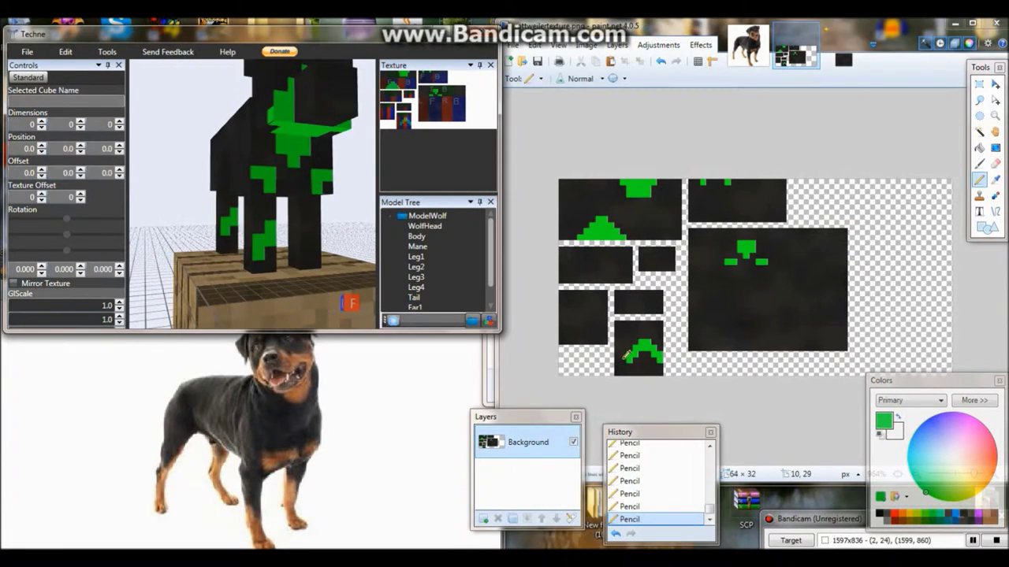
key("ctrl+s")
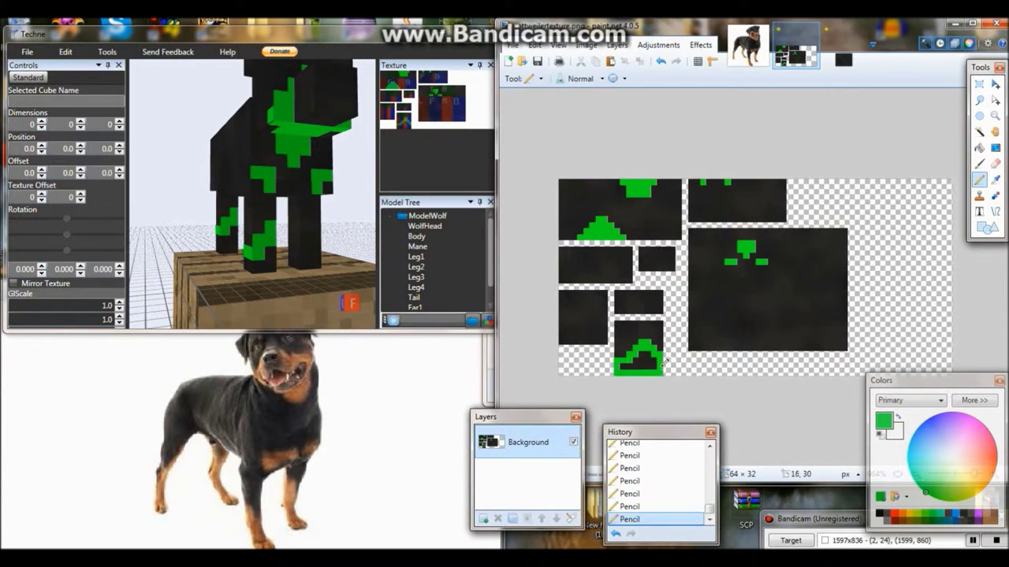
key("ctrl+s")
- Pencil a stepped green line descending from the left edge of the other leg block to its middle, saving the texture
left_click_drag(237, 236, 315, 237)
left_click(562, 315)
key("ctrl+s")
key("ctrl+s")
left_click(568, 314)
key("ctrl+s")
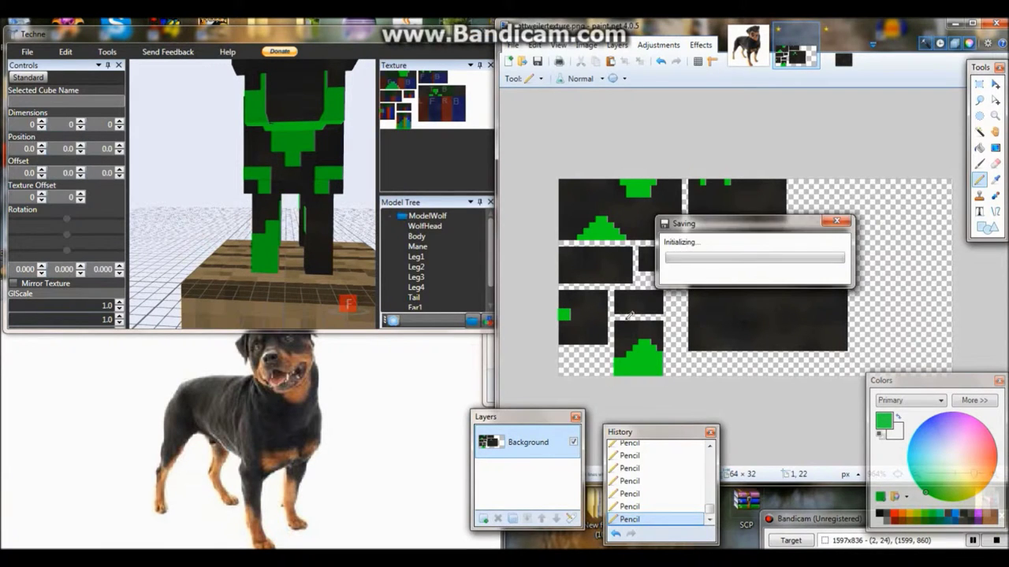
left_click(573, 316)
key("ctrl+s")
left_click(582, 322)
key("ctrl+s")
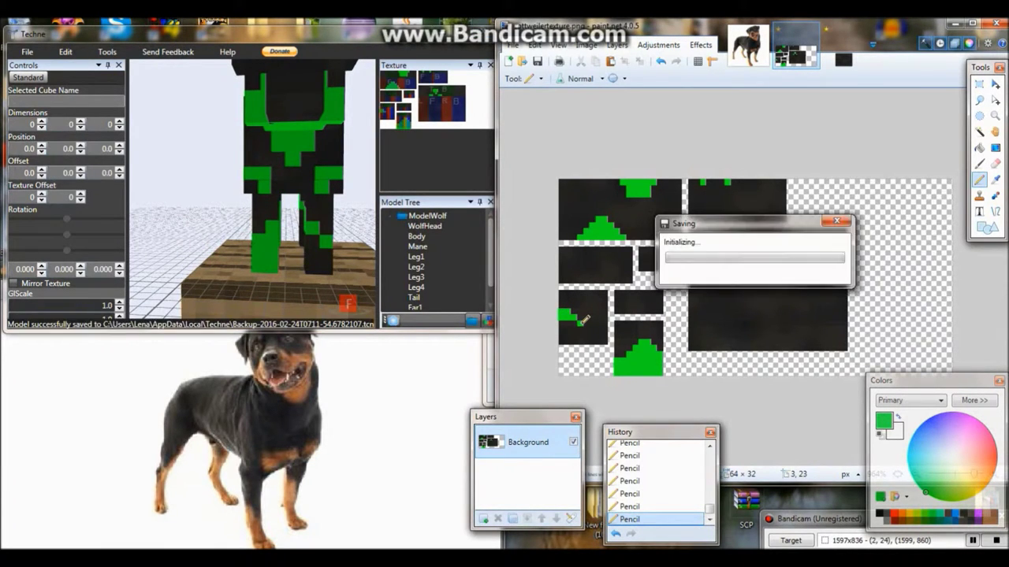
- Continue the stepped green line up to the leg block's right edge, start filling below it, and save the texture
left_click(589, 324)
key("ctrl+s")
left_click_drag(595, 321, 610, 312)
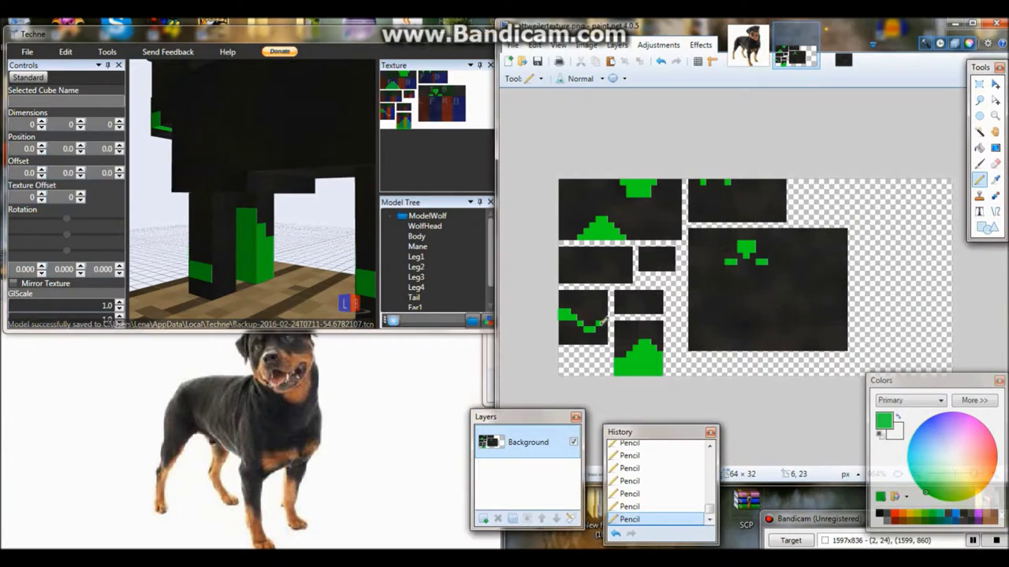
left_click(609, 313)
key("ctrl+s")
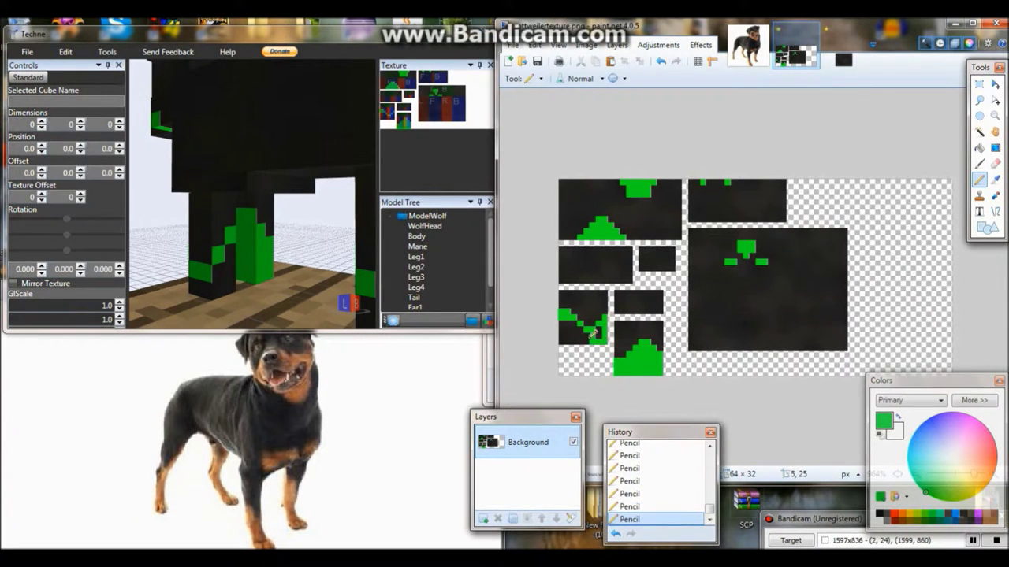
- Save the dog model and check the green markings from the front corner
left_click(27, 51)
left_click(47, 101)
mouse_move(237, 197)
left_mouse_down()
mouse_move(324, 200)
mouse_move(307, 217)
mouse_move(260, 217)
left_mouse_up()
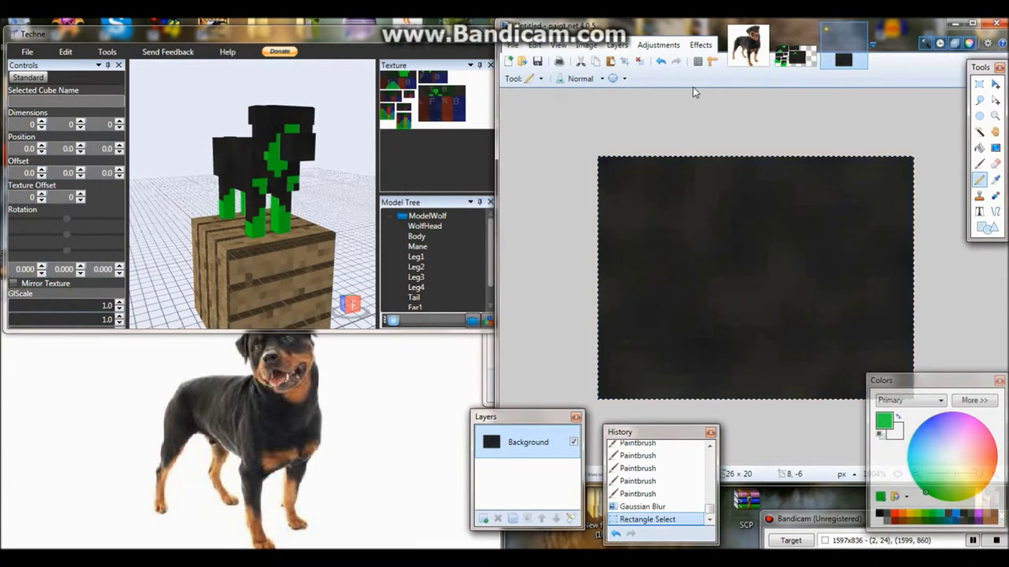
- Erase the dark fur swatch in the untitled image and fill it with medium brown
key("Delete")
left_click(981, 467)
key("f")
left_click(736, 243)
- Brush irregular lighter brown patches over the whole brown swatch with the width 2 Paintbrush
key("b")
left_click_drag(614, 173, 709, 221)
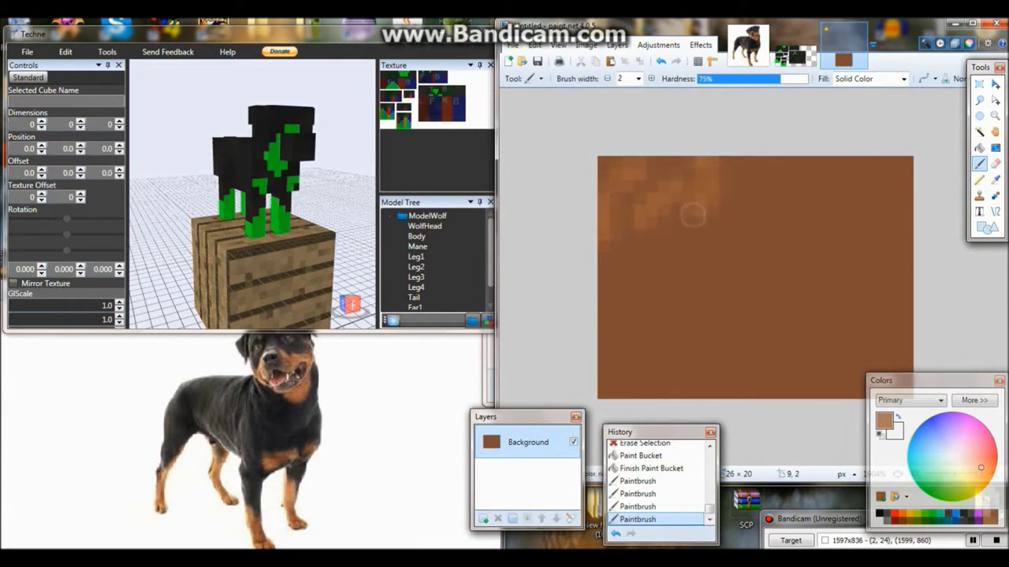
left_click_drag(615, 268, 646, 308)
mouse_move(678, 229)
left_mouse_down()
mouse_move(745, 219)
mouse_move(748, 179)
mouse_move(725, 267)
left_mouse_up()
left_click_drag(741, 166, 812, 205)
left_click_drag(710, 236, 764, 284)
left_click_drag(820, 197, 851, 213)
left_click_drag(614, 363, 725, 299)
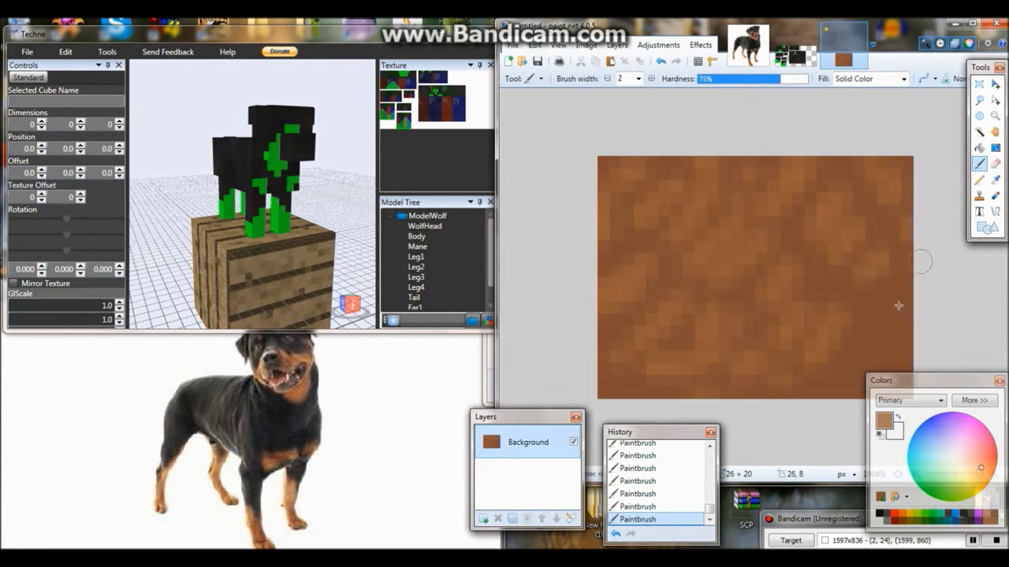
- Brush paler pinkish-brown streaks across the swatch to vary the tan fur tones
left_click(975, 464)
left_click_drag(906, 380, 907, 424)
left_click_drag(650, 167, 623, 205)
left_click_drag(710, 177, 749, 232)
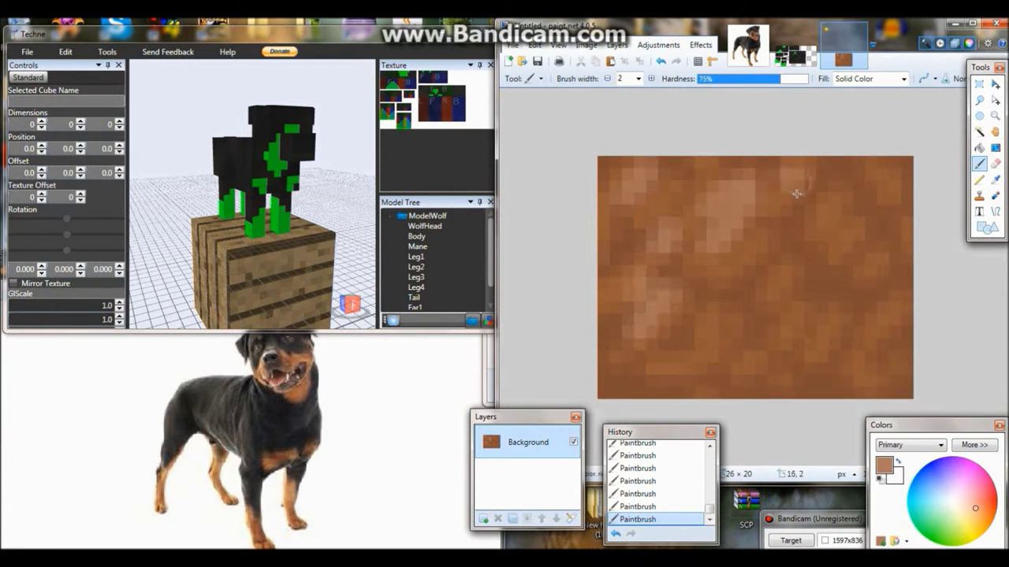
left_click_drag(623, 395, 701, 315)
left_click_drag(710, 300, 753, 256)
left_click_drag(658, 394, 729, 351)
left_click_drag(819, 229, 897, 172)
left_click_drag(768, 387, 842, 279)
left_click_drag(843, 374, 898, 301)
left_click_drag(878, 398, 908, 366)
left_click_drag(867, 292, 877, 277)
left_click_drag(943, 432, 944, 411)
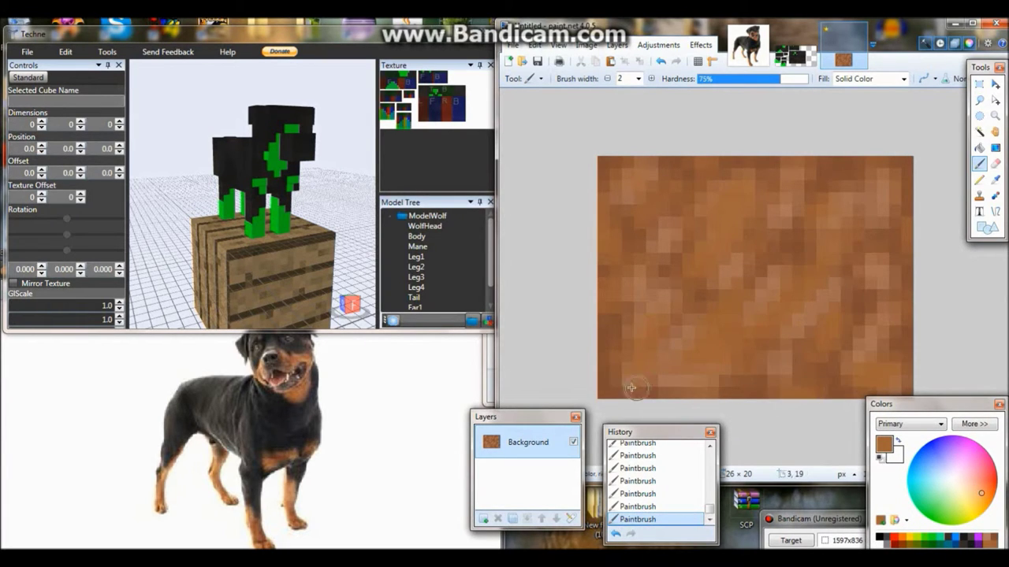
- Apply a Gaussian Blur with radius 2 to the tan fur swatch
left_click(700, 45)
mouse_move(719, 93)
left_click(875, 123)
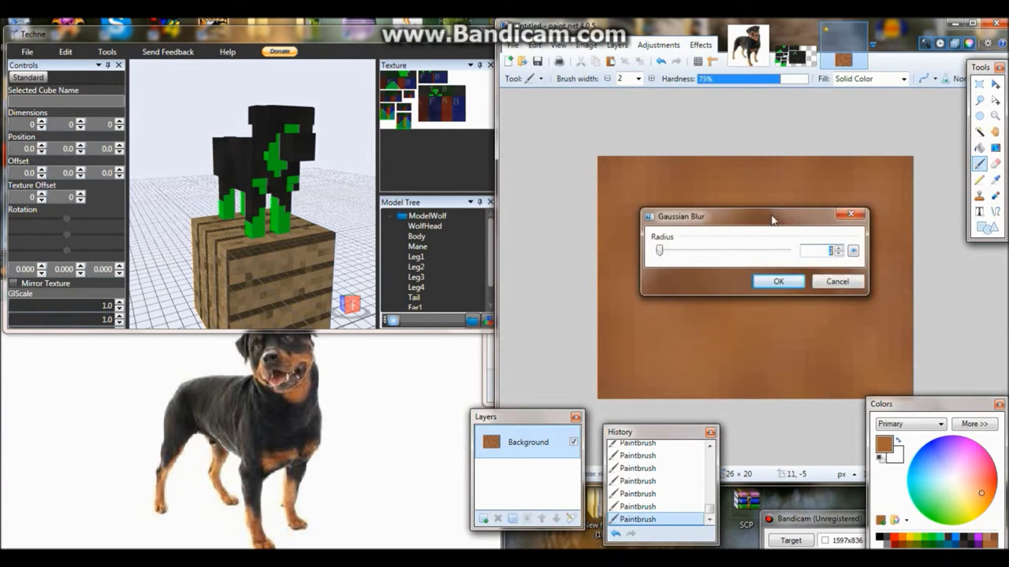
left_click(779, 280)
- Add a new layer beneath Background in the Rottweiler texture and paste the tan fur swatch into it
left_click(796, 54)
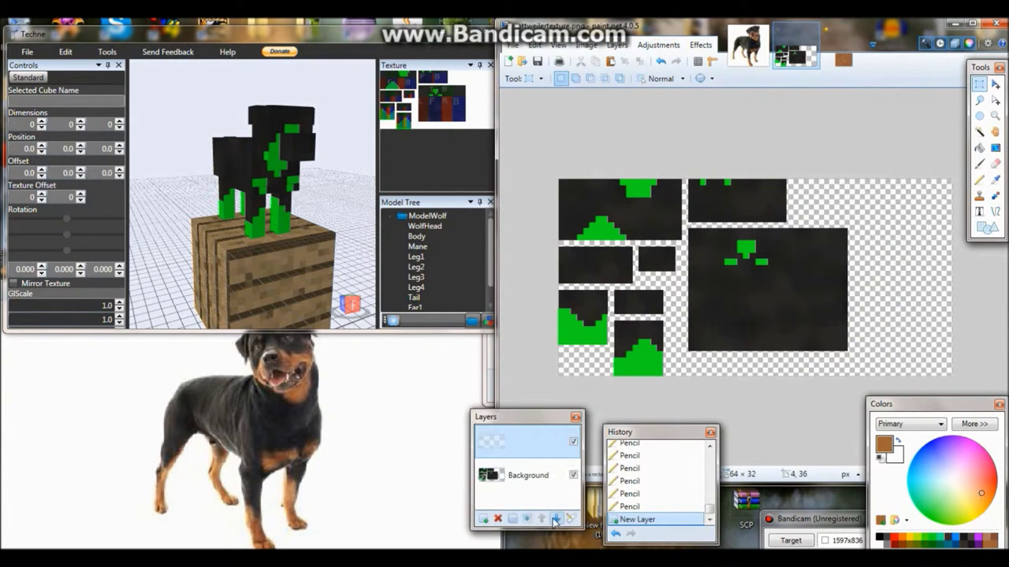
left_click(556, 522)
key("ctrl+v")
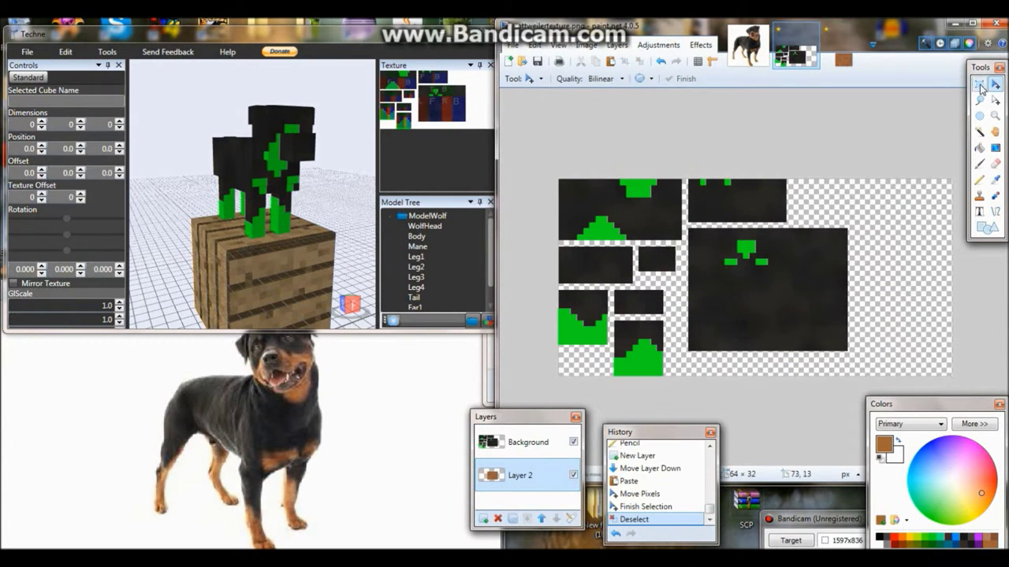
- Copy pieces of the tan swatch across the lower layer so they lie beneath the green-marked blocks
left_click(978, 83)
left_click_drag(823, 254, 700, 331)
left_click(979, 83)
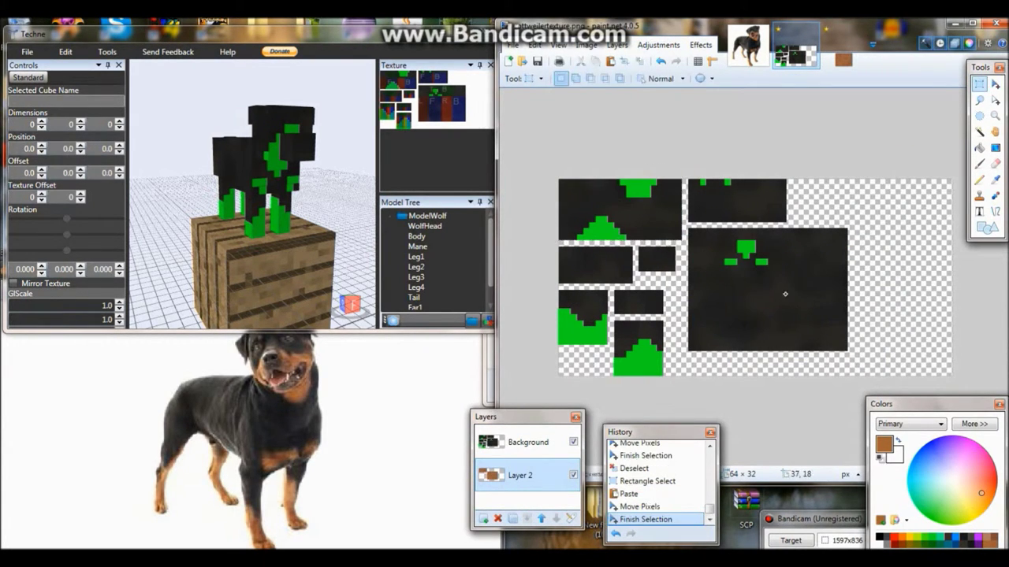
left_click_drag(742, 290, 794, 323)
key("ctrl+c")
key("ctrl+v")
left_click_drag(585, 196, 716, 197)
left_click(979, 84)
left_click_drag(776, 320, 788, 326)
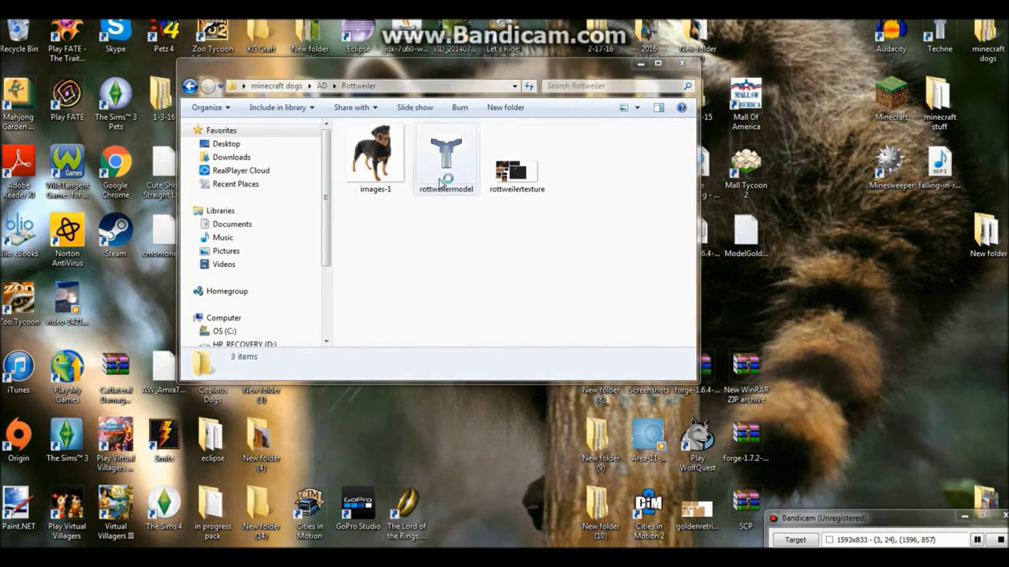
- Open the rottweilermodel file in Techne and the rottweilertexture and images-1 images in paint.net
left_click(442, 183)
key("Return")
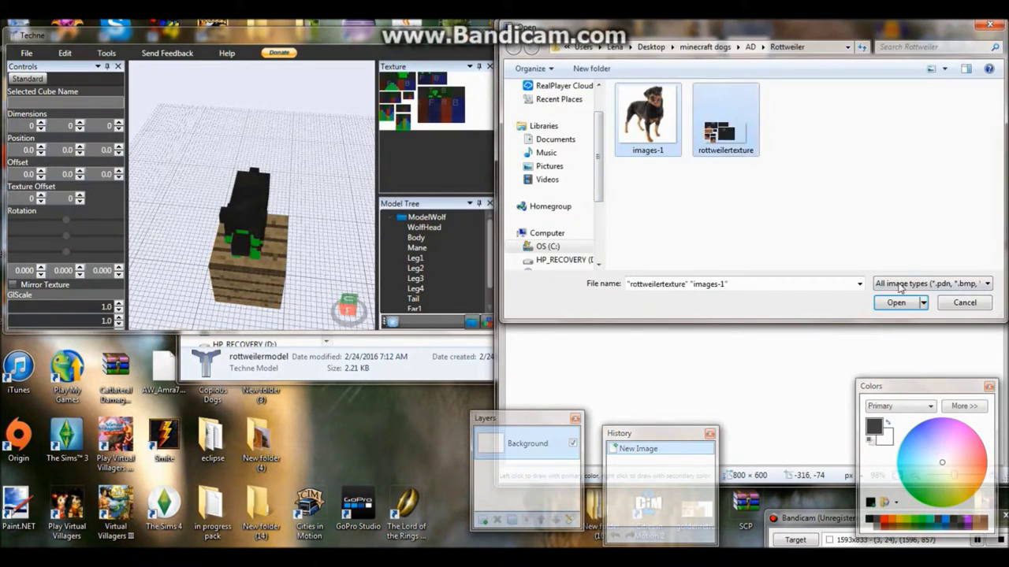
key("Return")
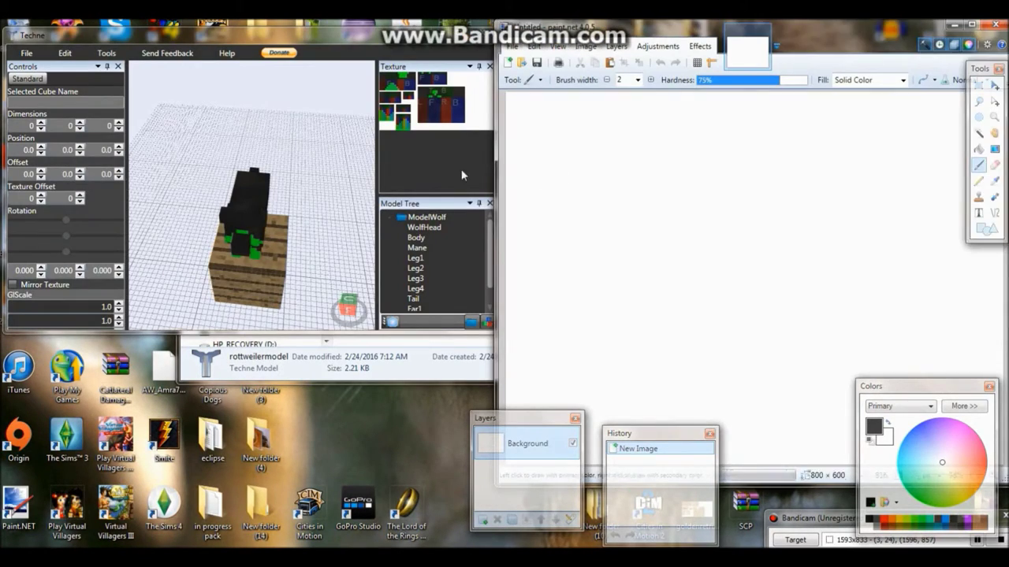
- Switch to Techne and load the rottweilertexture image onto the model, viewing it from the front corner
left_click(26, 52)
left_click(97, 218)
double_click(147, 126)
left_click_drag(321, 211, 305, 226)
- Copy the leg block with the descending black wedge from the texture and paste it into a new 8 × 9 pixel image
left_click(750, 153)
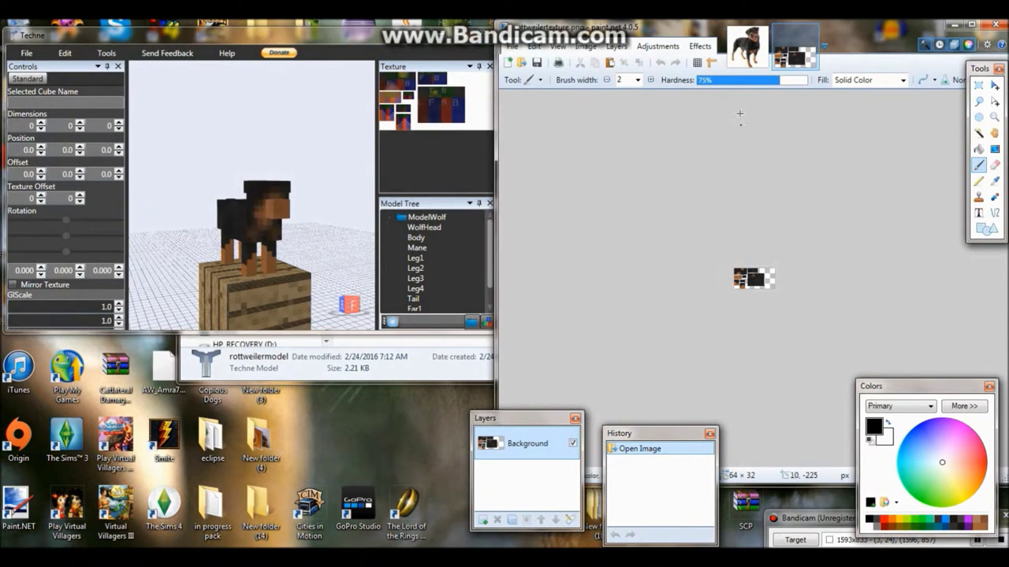
scroll(749, 237, "up", 5)
key("s")
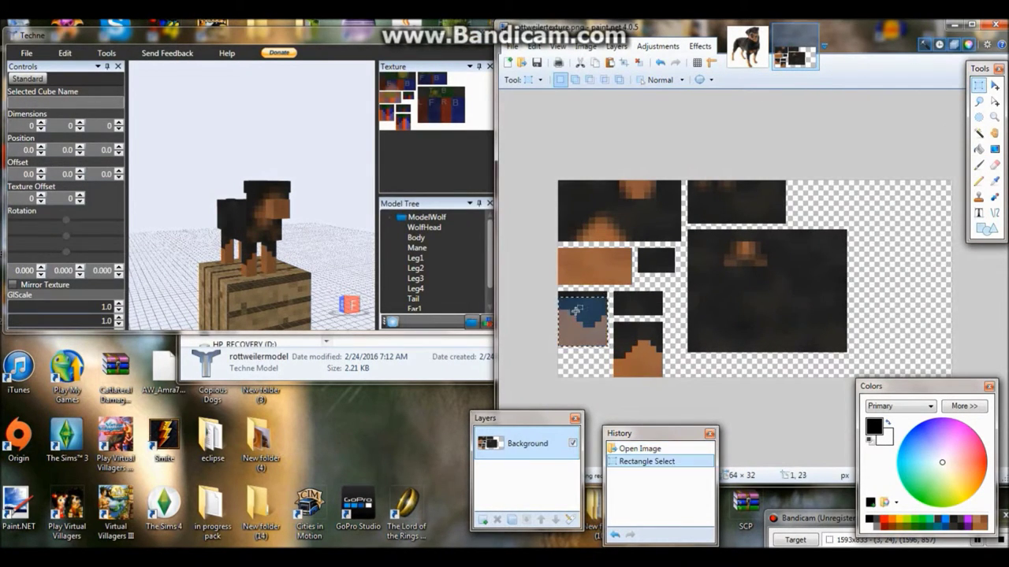
key("ctrl+n")
key("Return")
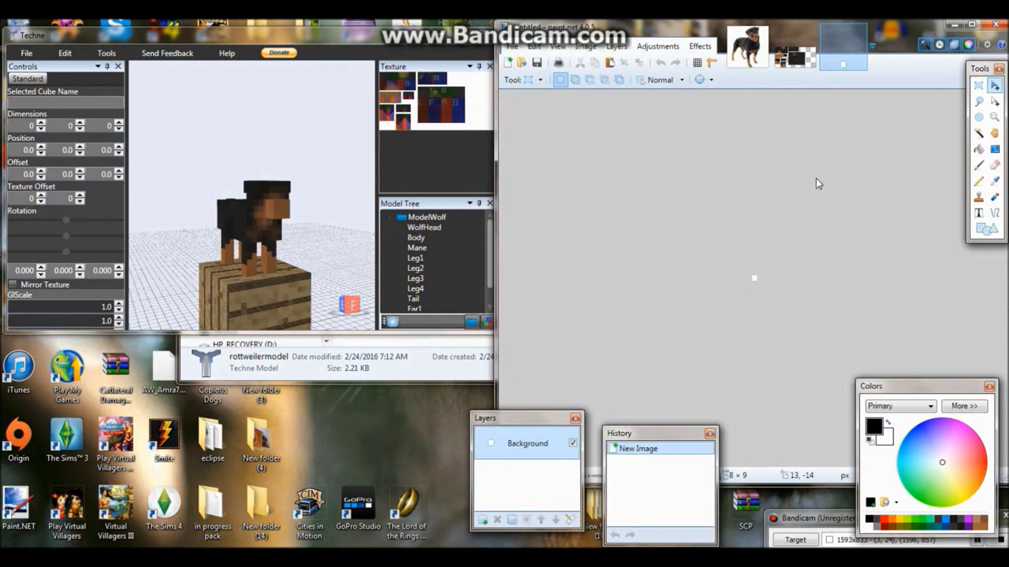
scroll(790, 270, "up", 10)
- Open the images-1 Rottweiler photo from the Rottweiler folder as a reference and minimize the folder window
key("alt+Tab")
left_click(375, 158)
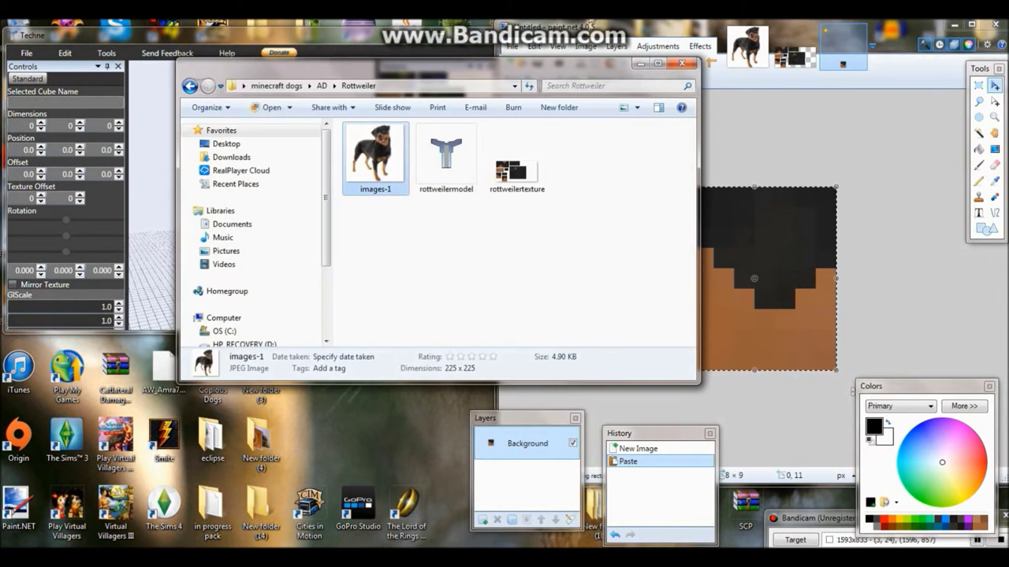
left_click(646, 67)
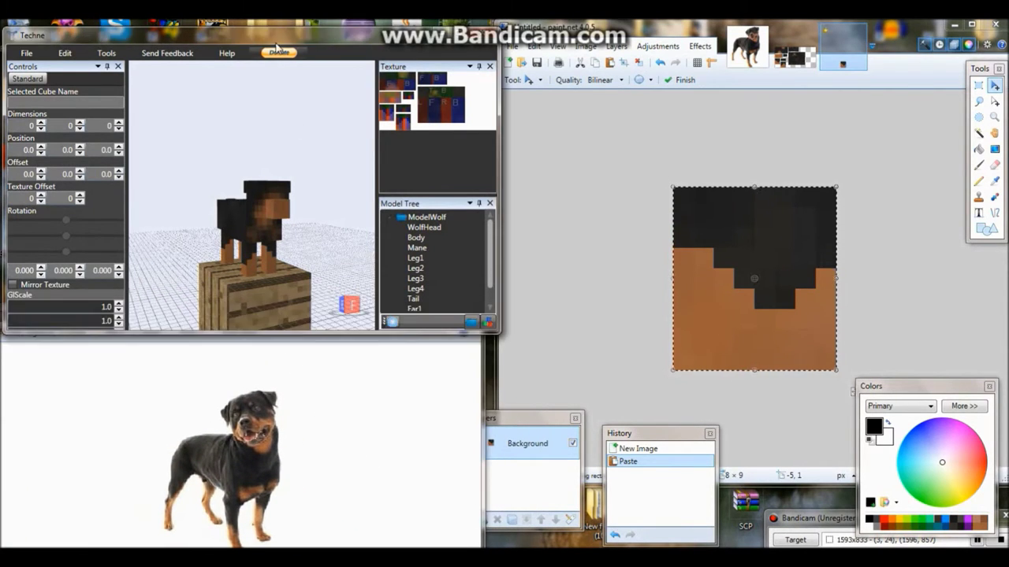
- Select the stepped band of pixels along the black and tan boundary and apply a Gaussian Blur to it
left_click(978, 85)
left_click_drag(672, 228, 775, 309)
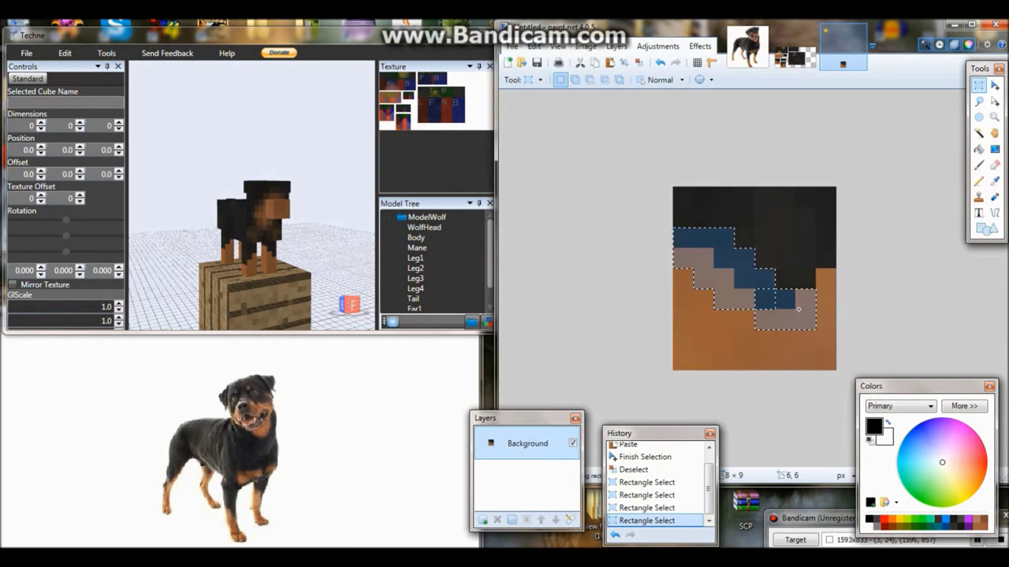
left_click(700, 45)
mouse_move(706, 77)
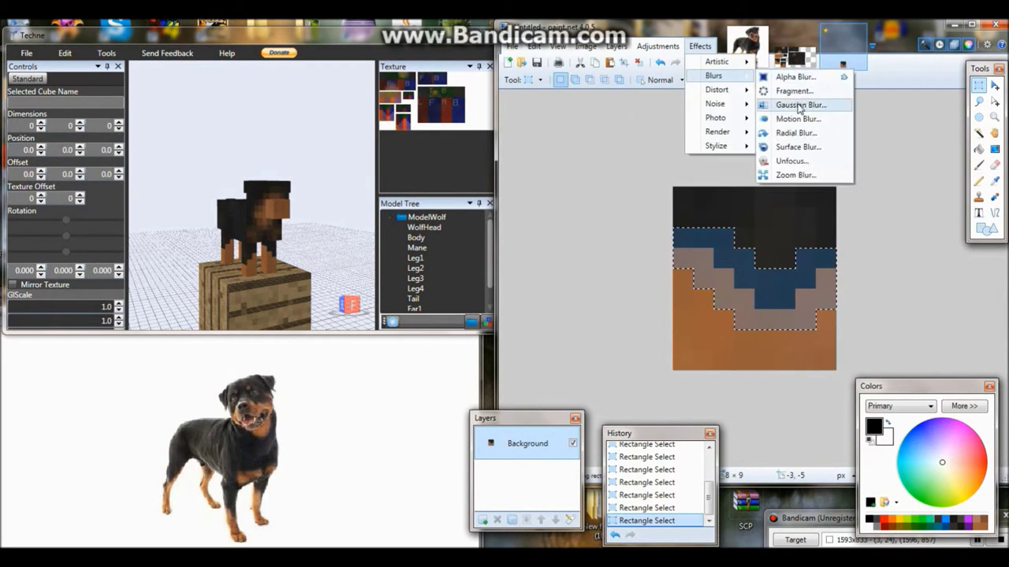
left_click(780, 104)
key("Return")
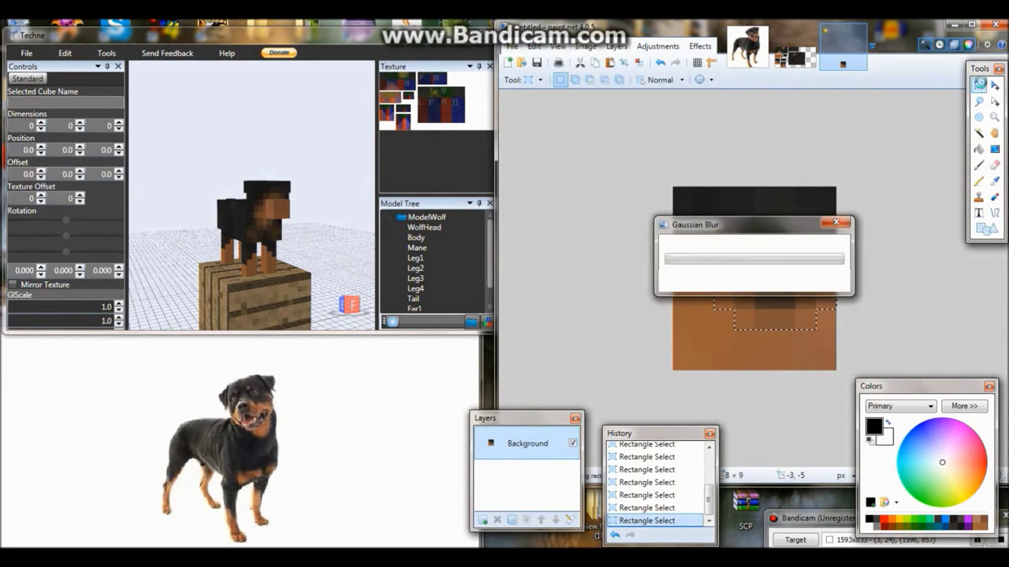
- Paste the blurred leg block over the original in the Rottweiler texture, deselect it, and save the texture
left_click(797, 49)
key("ctrl+v")
mouse_move(679, 193)
left_mouse_down()
mouse_move(680, 268)
mouse_move(688, 205)
left_mouse_up()
key("ctrl+d")
key("ctrl+s")
key("Return")
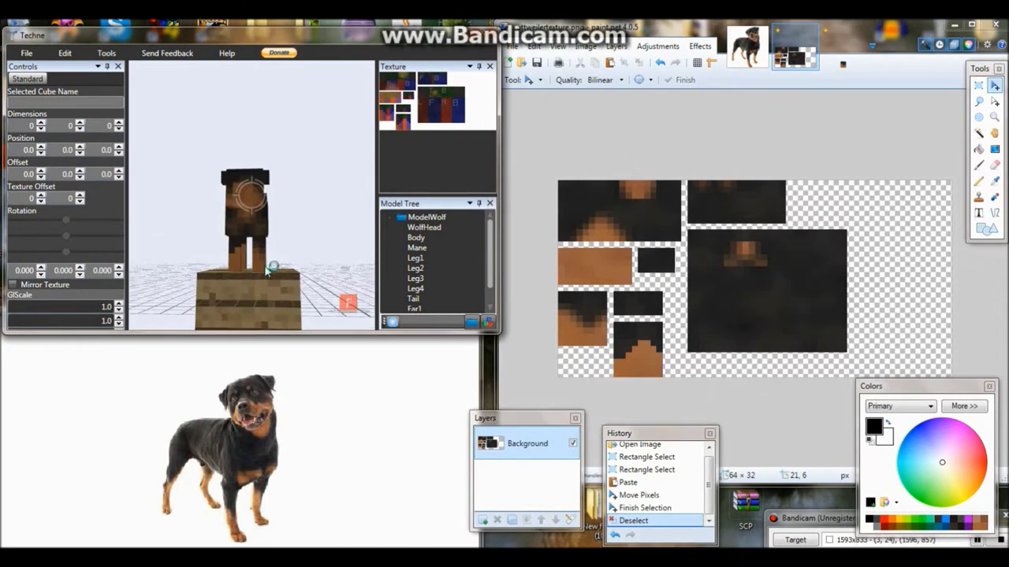
- Copy narrow vertical strips of the blurred leg block onto the left half of the unblurred leg block
key("s")
scroll(659, 250, "up", 2)
scroll(516, 318, "down", 2)
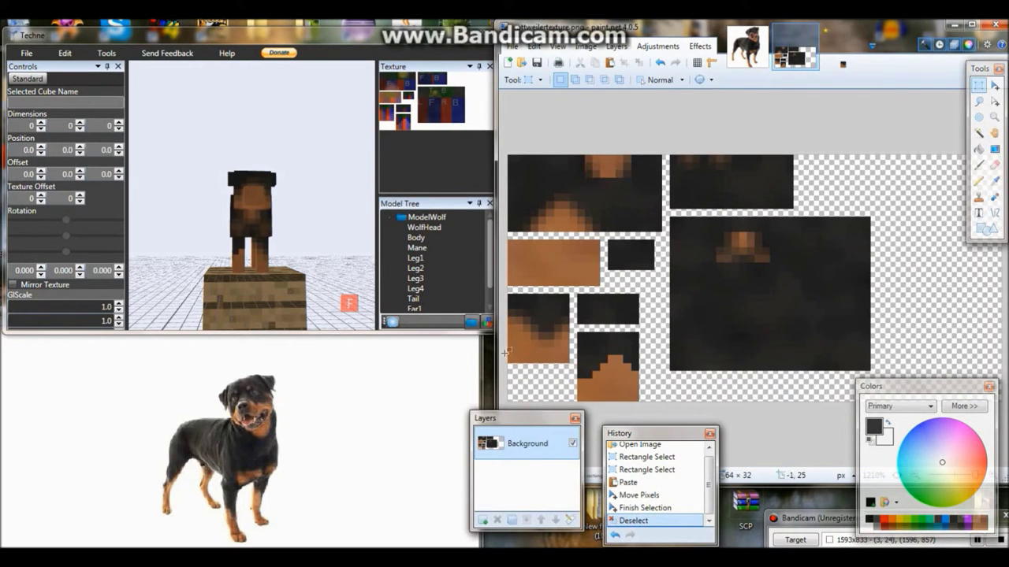
left_click_drag(635, 357, 650, 378)
key("ctrl+d")
key("s")
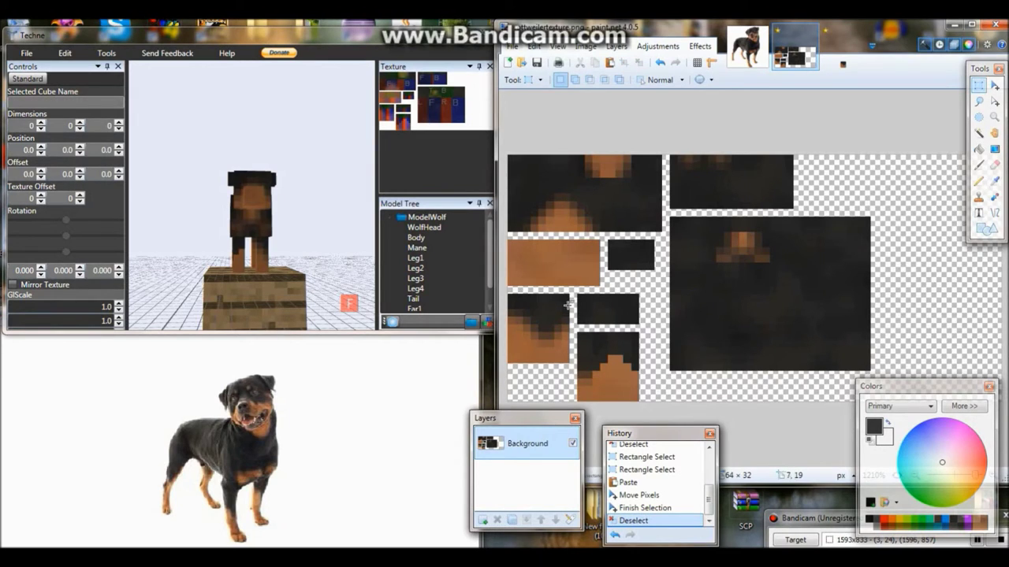
key("ctrl+v")
left_click_drag(601, 355, 640, 393)
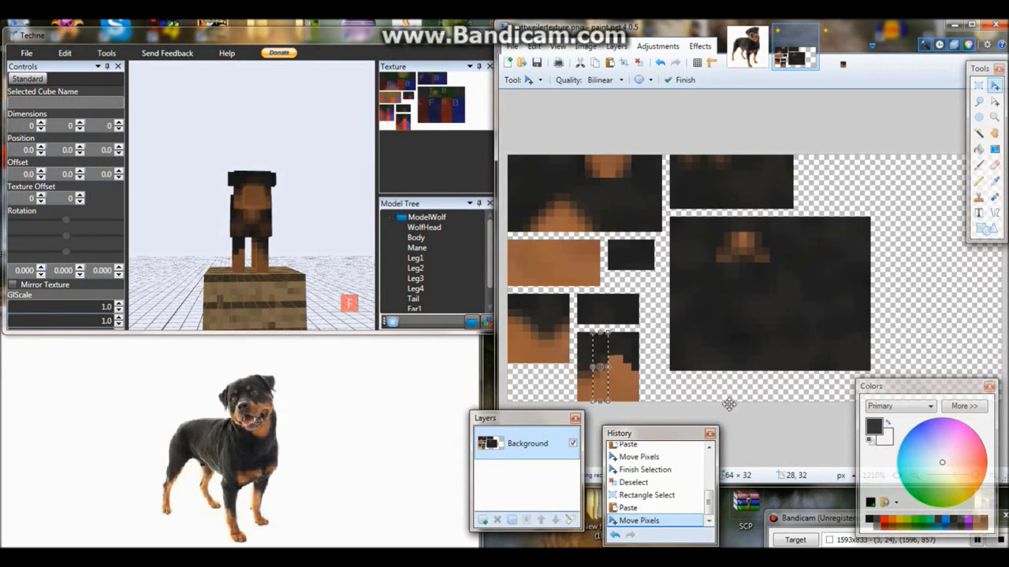
- Copy the left half of the blurred leg block onto the other leg block's right half, save, and check the model
key("s")
left_click_drag(513, 356, 513, 359)
key("ctrl+v")
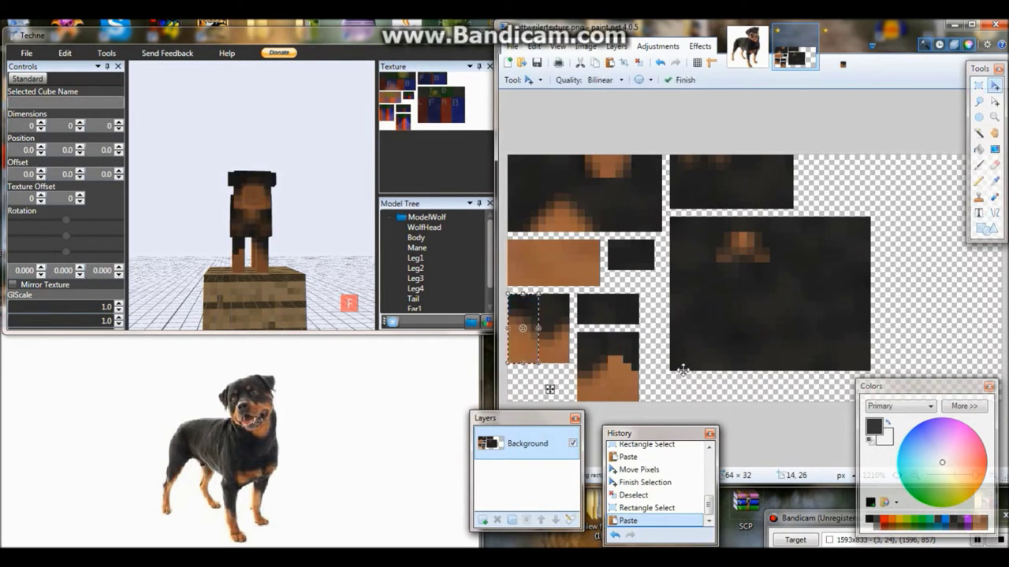
key("ctrl+s")
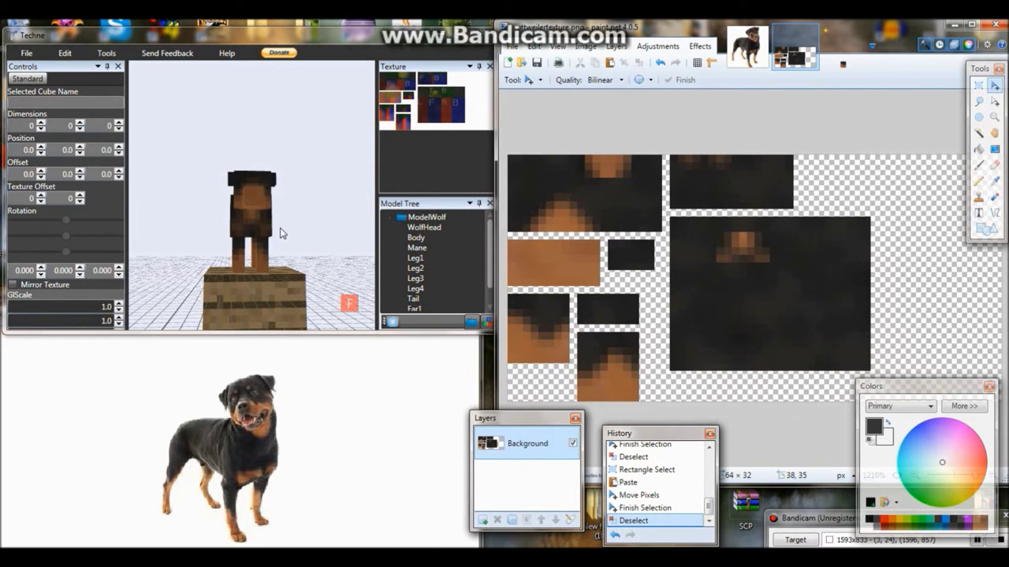
left_click(282, 249)
mouse_move(282, 249)
left_mouse_down()
mouse_move(307, 266)
mouse_move(458, 281)
mouse_move(510, 272)
mouse_move(330, 220)
mouse_move(339, 223)
left_mouse_up()
- Pencil a dark nose bar with a short vertical line below it in the middle of the tan snout block
left_click(978, 180)
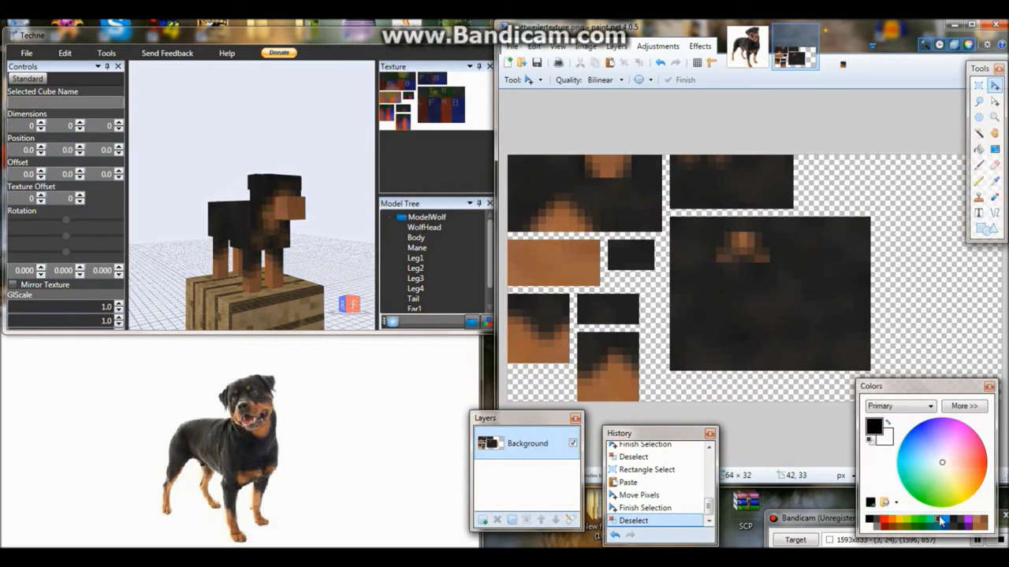
left_click(978, 179)
left_click(536, 257)
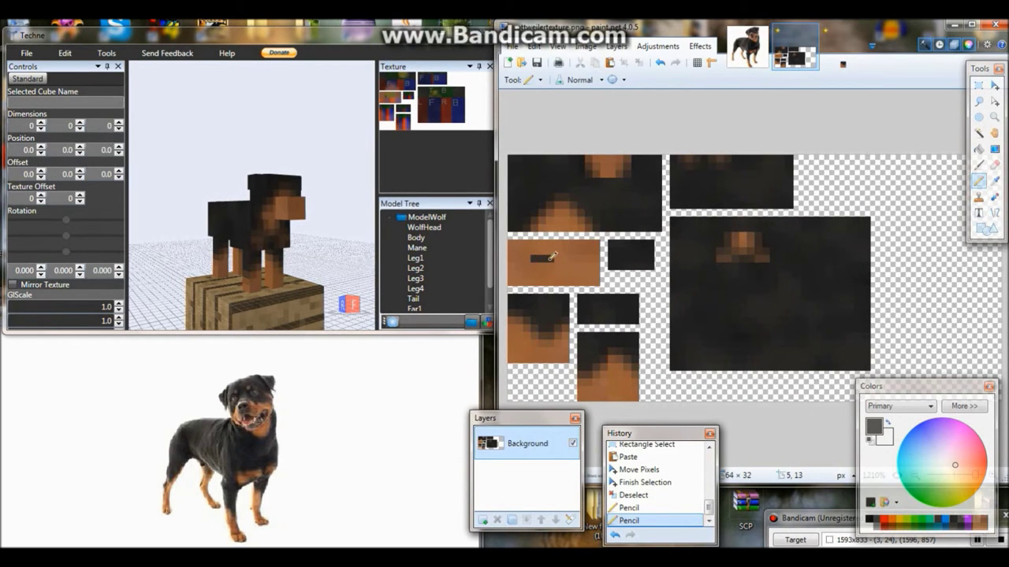
left_click(542, 272)
left_click(543, 276)
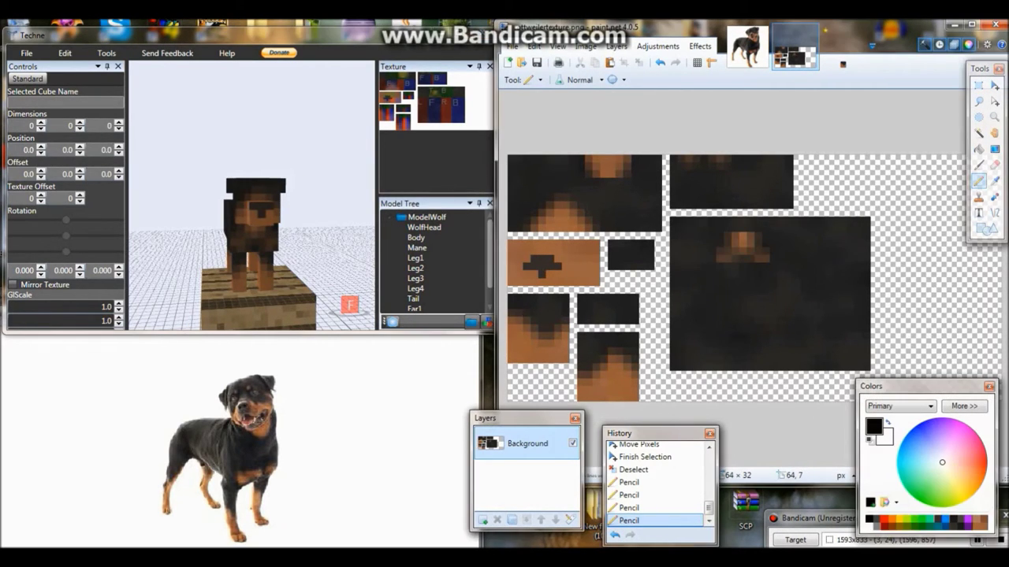
left_click(561, 197)
key("ctrl+z")
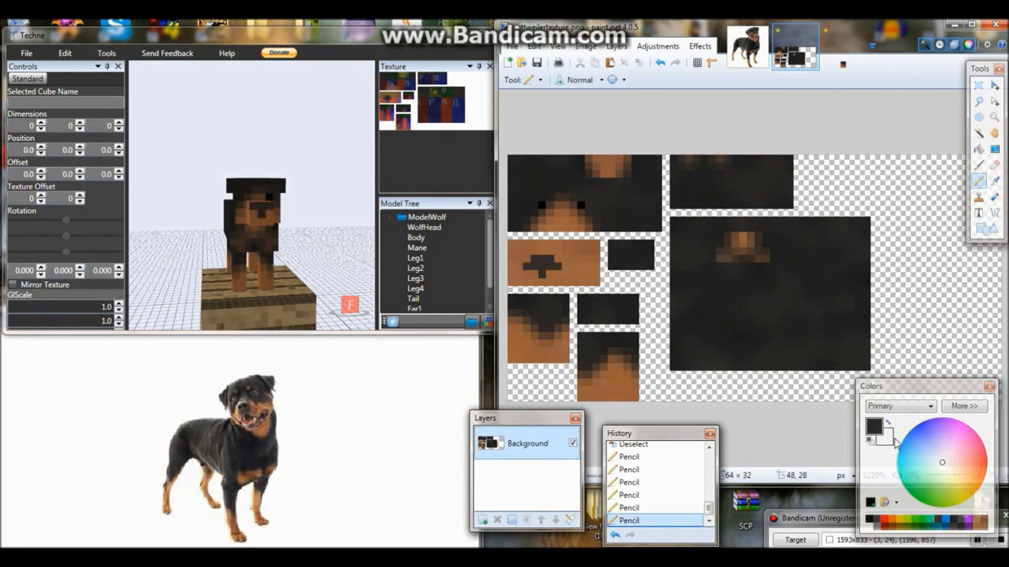
left_click(888, 424)
key("ctrl+z")
key("ctrl+z")
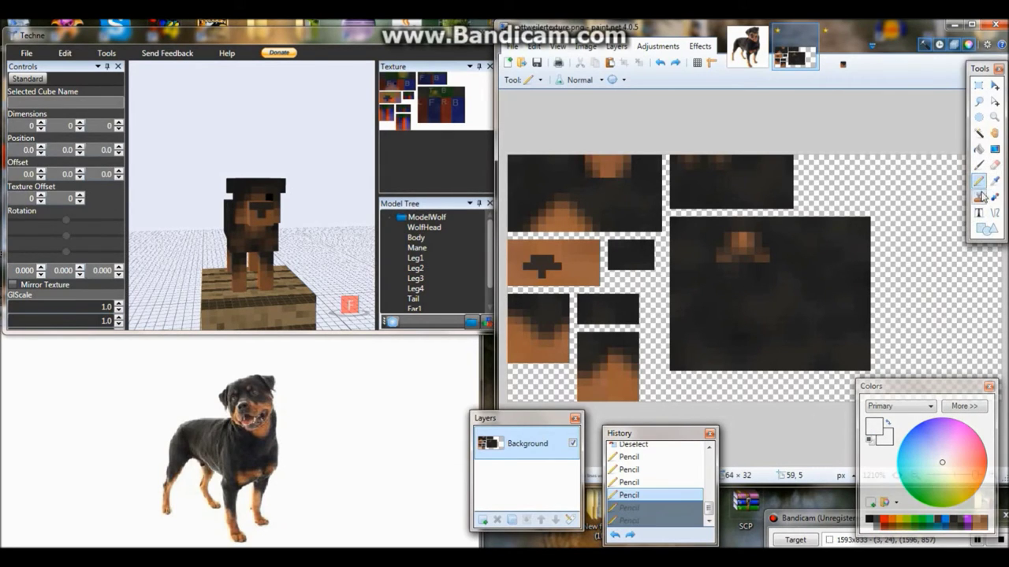
- Pencil the two eyes on the face as white outer pixels with black inner pixels, and check the model's head
left_click(575, 202)
key("ctrl+z")
key("x")
left_click(539, 192)
mouse_move(240, 201)
left_mouse_down()
mouse_move(266, 244)
mouse_move(357, 231)
left_mouse_up()
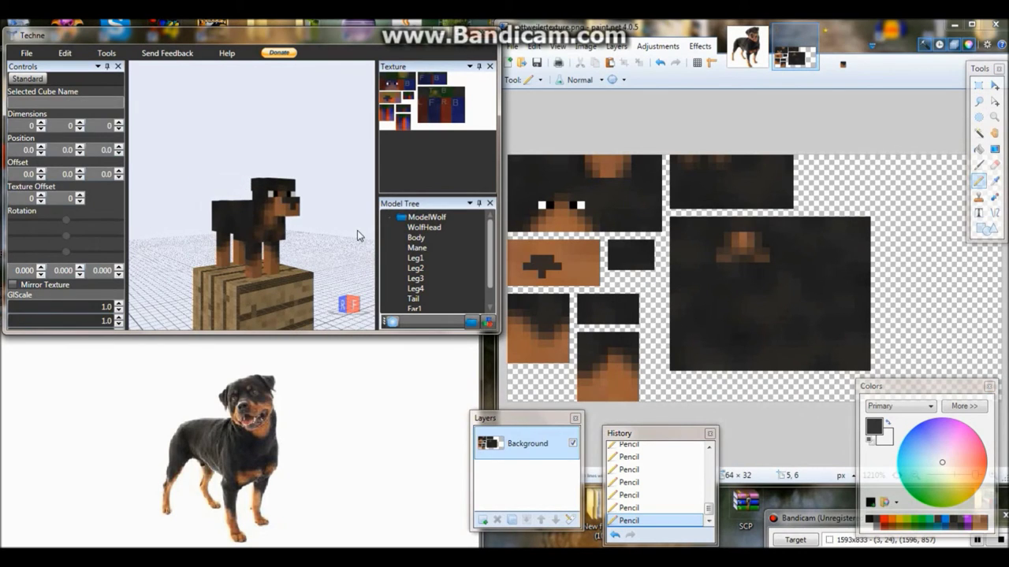
- Save the model over the existing rottweilermodel file and save the texture image
left_click(31, 55)
left_click(47, 119)
double_click(155, 146)
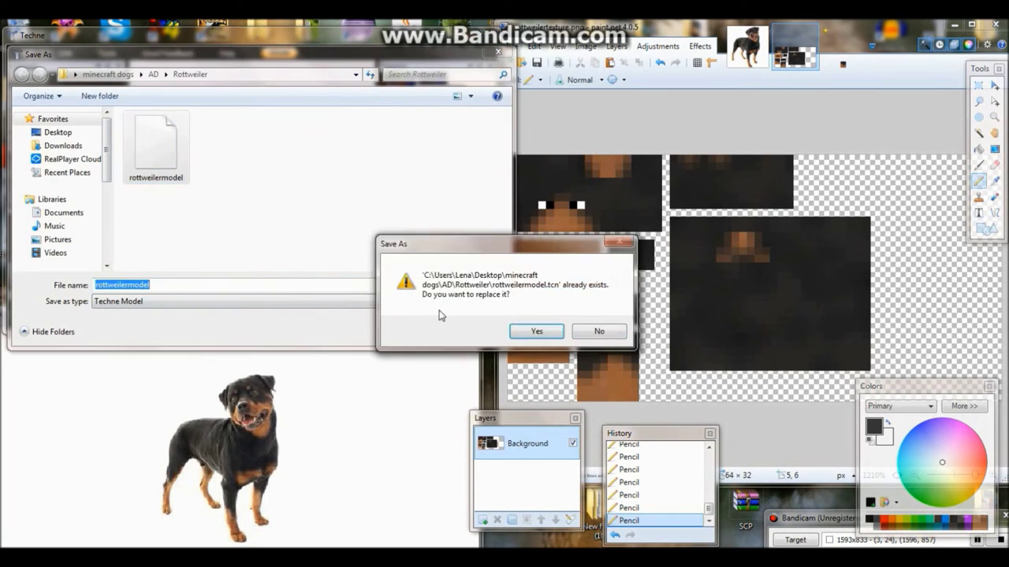
left_click(534, 328)
left_click(512, 46)
left_click(534, 135)
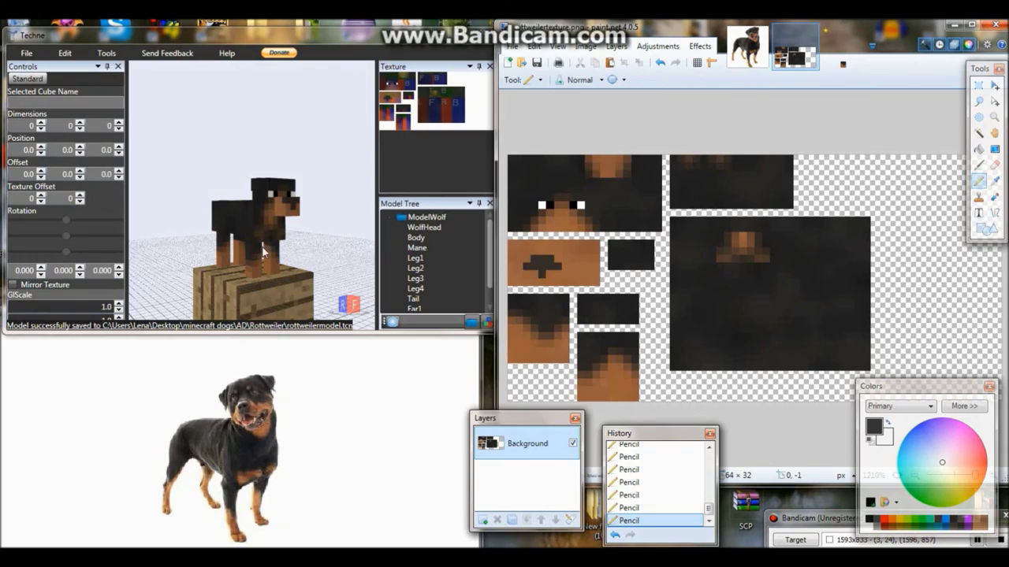
- Check the finished model up close and close the image editor
scroll(247, 243, "up", 3)
scroll(247, 243, "down", 3)
left_click(464, 293)
left_click(997, 26)
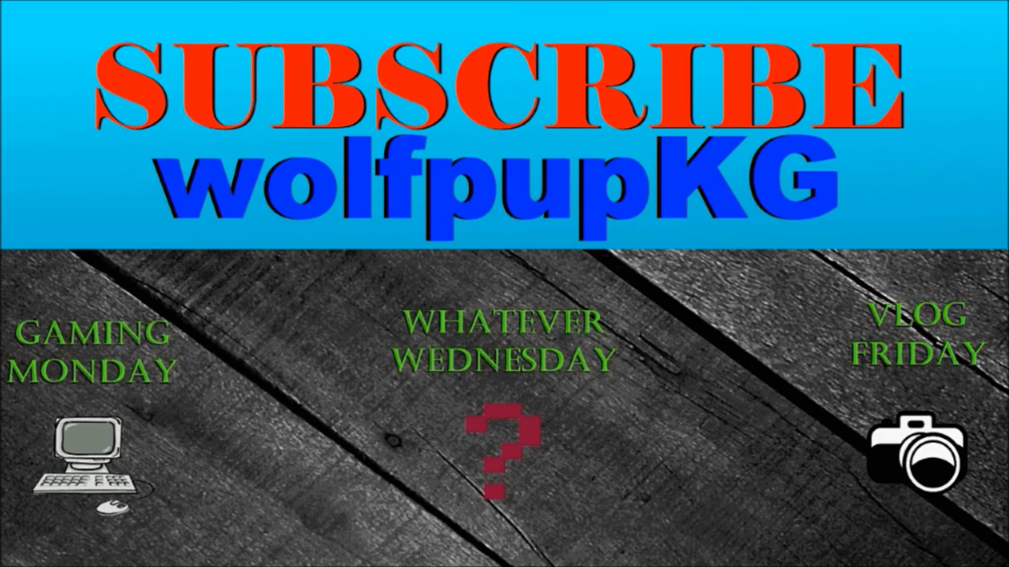